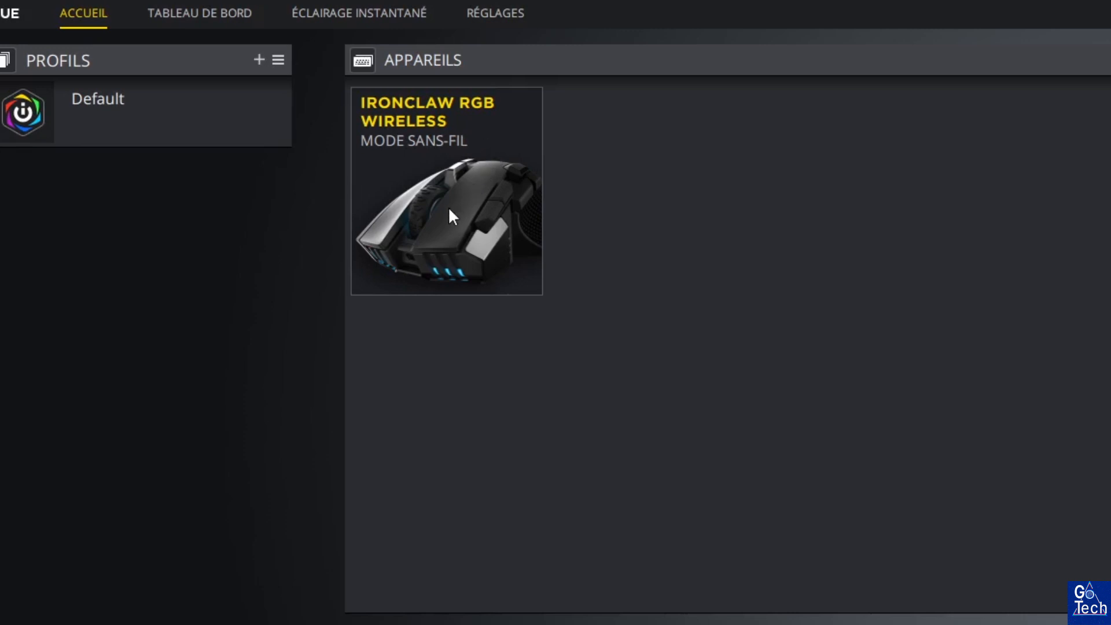
Step: Open the IRONCLAW RGB WIRELESS device and inspect both the front and side previews of the mouse
{"action": "left_click", "coordinate": [450, 210]}
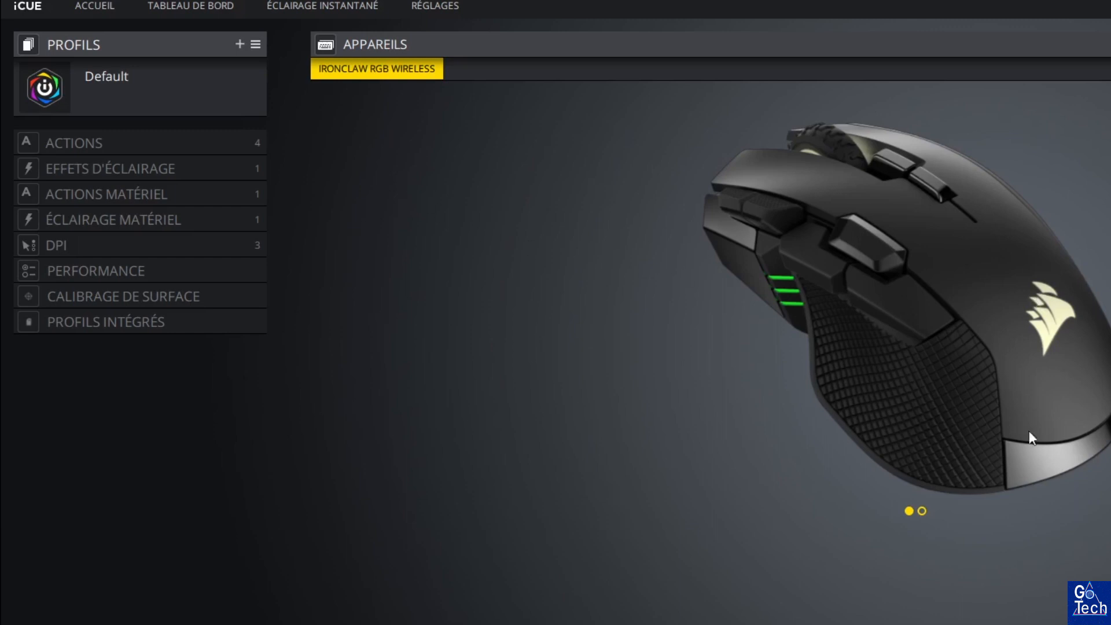
{"action": "left_click", "coordinate": [922, 512]}
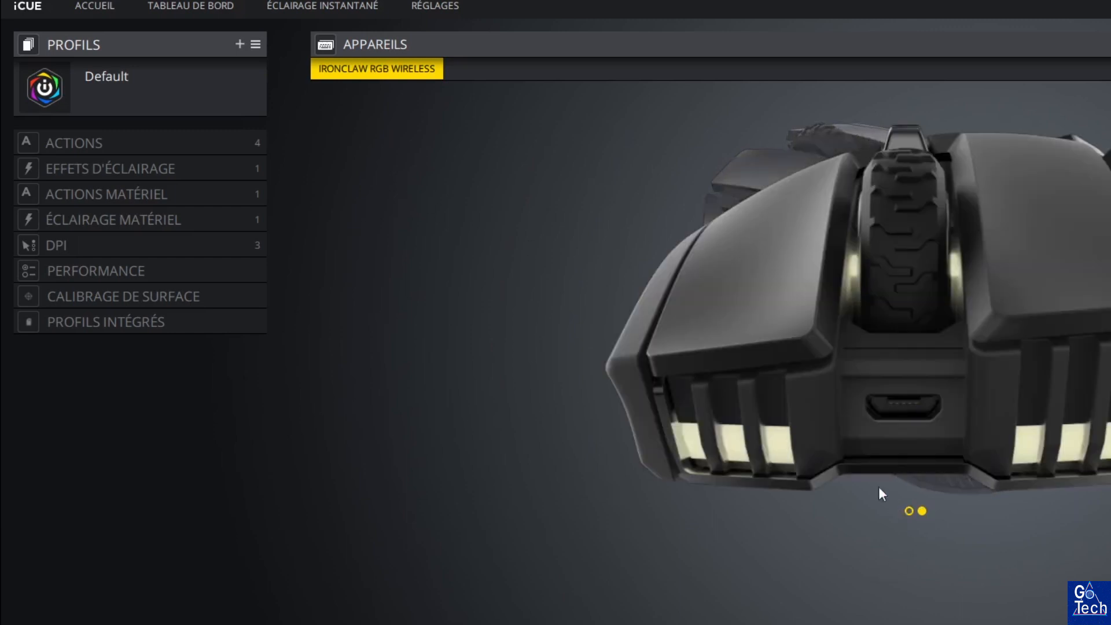
{"action": "left_click", "coordinate": [909, 511]}
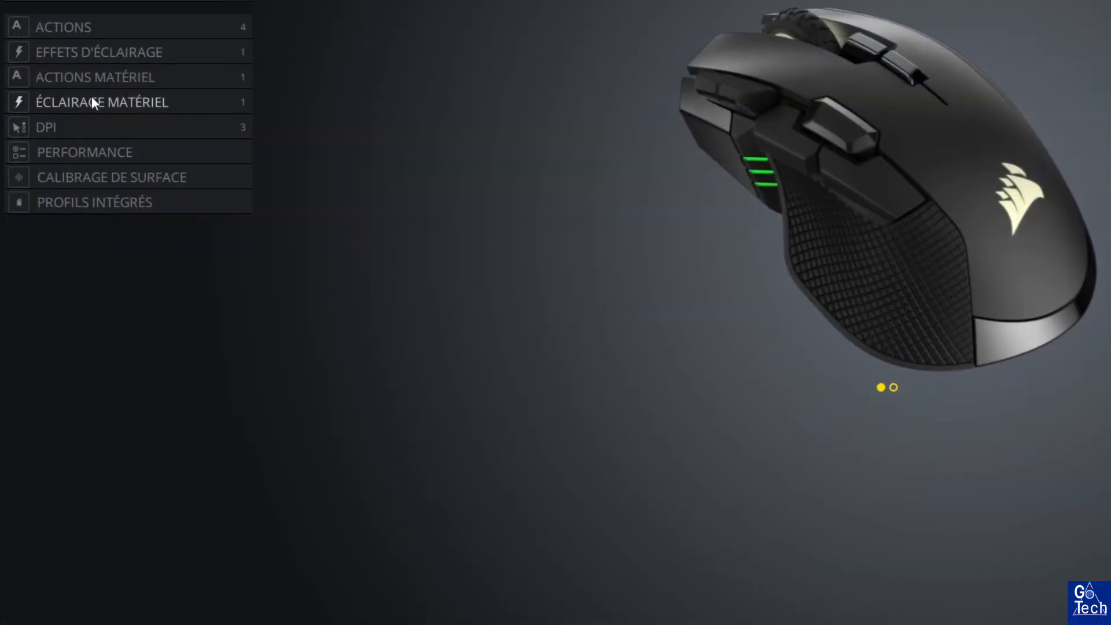
Step: Open the mouse's hardware lighting settings and change the static colour effect to the predefined Arc-en-ciel effect
{"action": "left_click", "coordinate": [91, 96]}
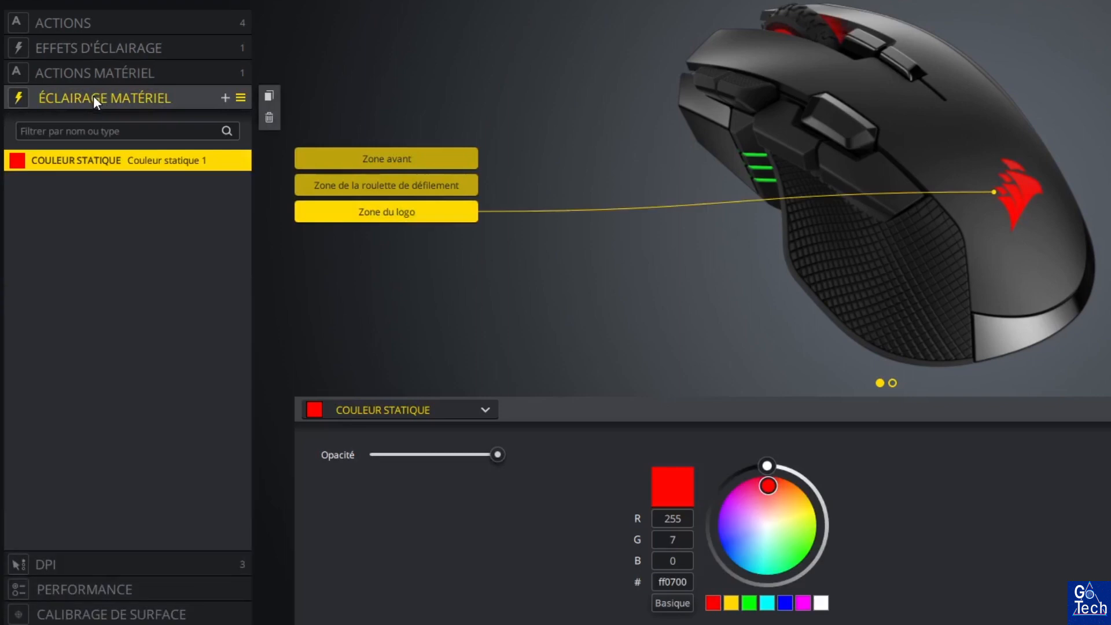
{"action": "left_click", "coordinate": [483, 410]}
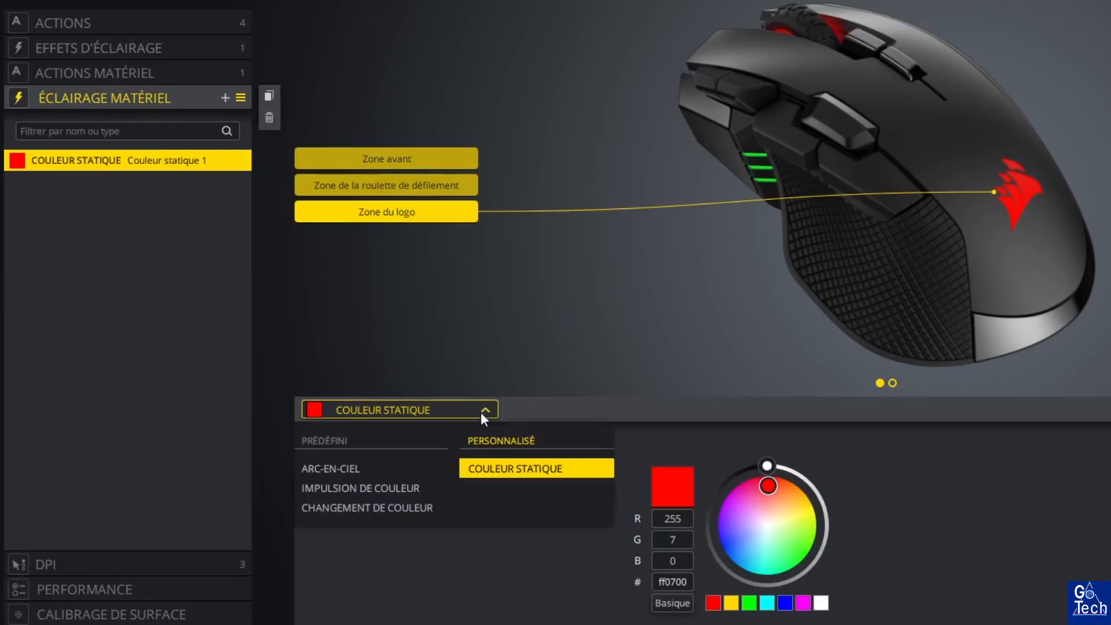
{"action": "left_click", "coordinate": [349, 468]}
{"action": "left_click_drag", "start_coordinate": [431, 454], "coordinate": [364, 454]}
Step: Apply the Impulsion de couleur effect with alternating colours, setting the first colour to pink ff9edc
{"action": "left_click", "coordinate": [411, 409]}
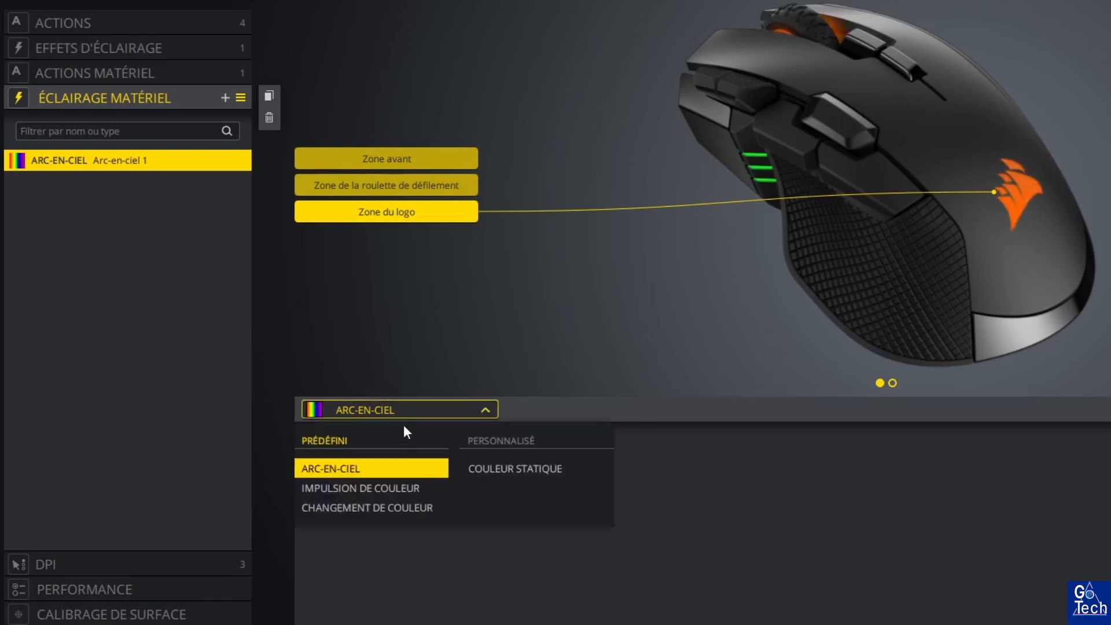
{"action": "left_click", "coordinate": [386, 488]}
{"action": "mouse_move", "coordinate": [435, 521]}
{"action": "left_mouse_down"}
{"action": "mouse_move", "coordinate": [512, 518]}
{"action": "mouse_move", "coordinate": [420, 515]}
{"action": "left_mouse_up"}
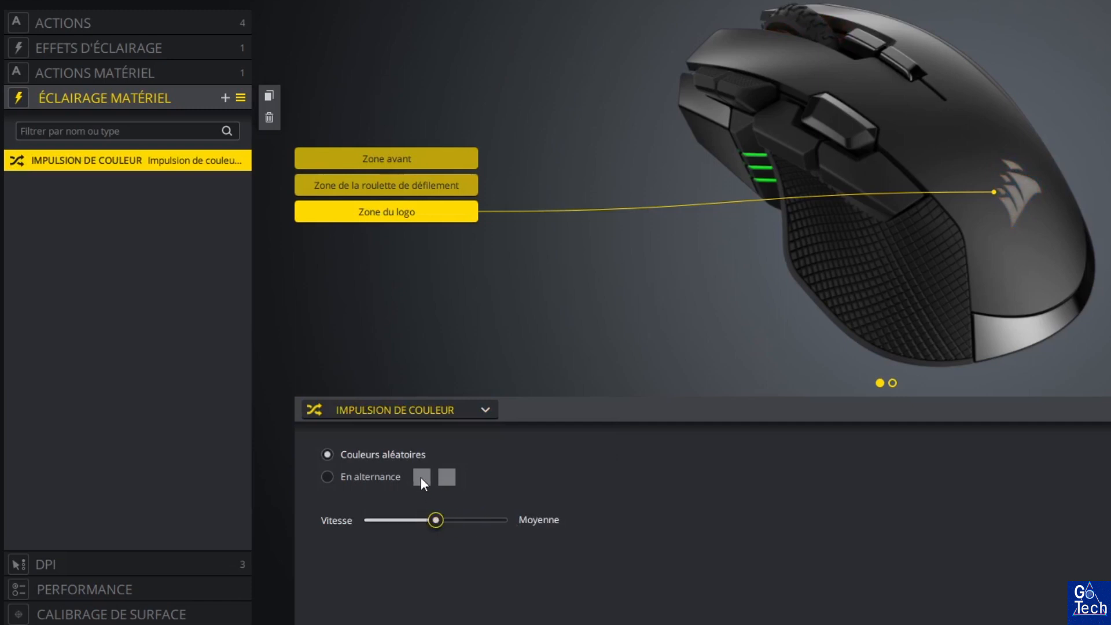
{"action": "left_click", "coordinate": [326, 475]}
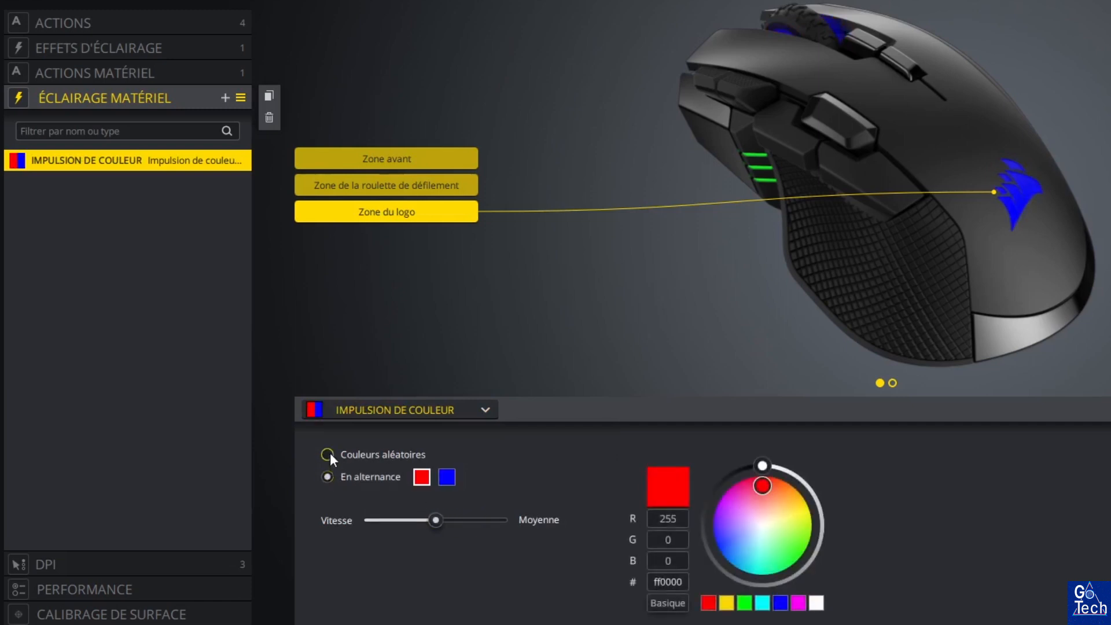
{"action": "left_click", "coordinate": [329, 454]}
{"action": "left_click", "coordinate": [324, 479]}
{"action": "mouse_move", "coordinate": [763, 489]}
{"action": "left_mouse_down"}
{"action": "mouse_move", "coordinate": [751, 524]}
{"action": "mouse_move", "coordinate": [752, 513]}
{"action": "left_mouse_up"}
{"action": "left_click", "coordinate": [658, 501]}
{"action": "mouse_move", "coordinate": [437, 520]}
{"action": "left_mouse_down"}
{"action": "mouse_move", "coordinate": [515, 519]}
{"action": "mouse_move", "coordinate": [436, 520]}
{"action": "left_mouse_up"}
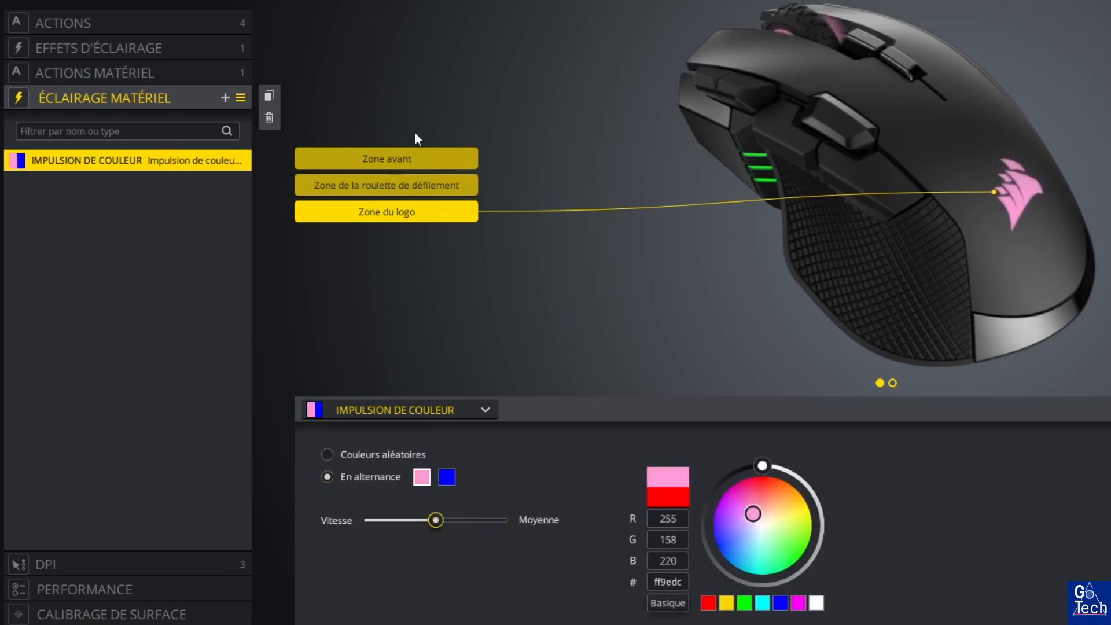
Step: Restrict the hardware lighting effect to the front zone and the scroll wheel zone, excluding the logo zone
{"action": "left_click", "coordinate": [429, 218]}
{"action": "left_click", "coordinate": [431, 186]}
{"action": "left_click", "coordinate": [431, 159]}
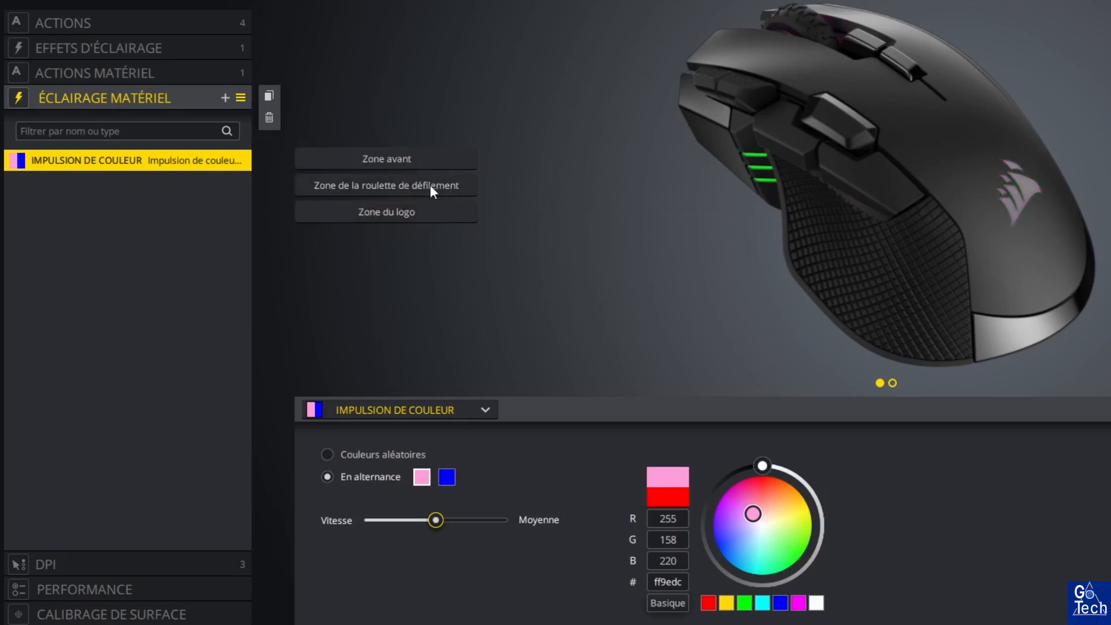
{"action": "left_click", "coordinate": [422, 185]}
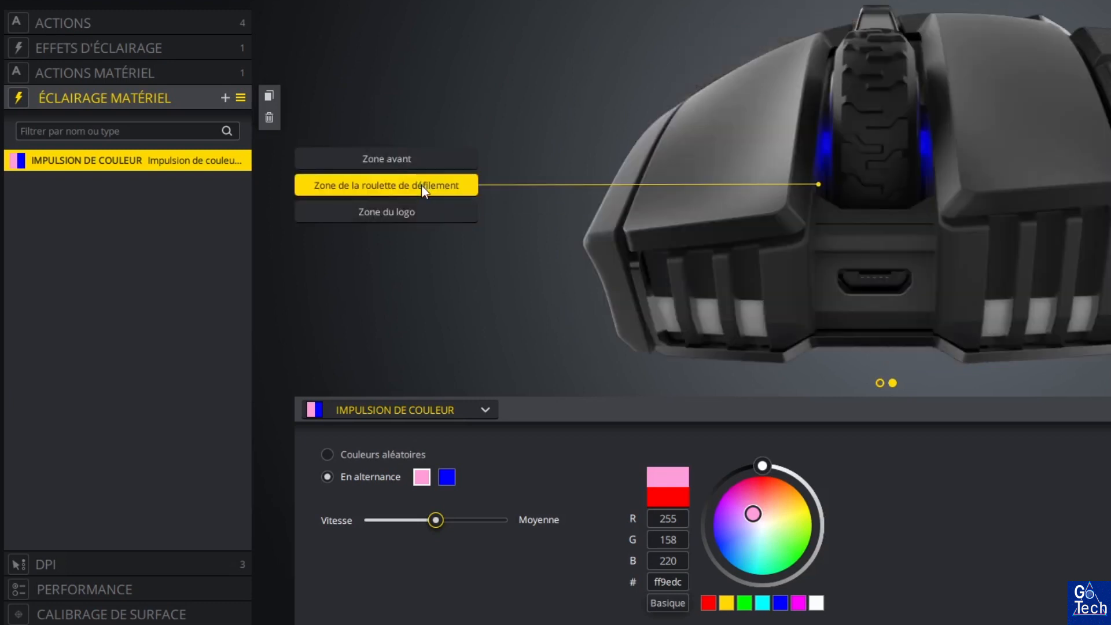
{"action": "left_click", "coordinate": [421, 185]}
{"action": "left_click", "coordinate": [421, 158]}
Step: Apply the Changement de couleur effect with alternating colours, setting the first colour to pale pink f5e1ff
{"action": "left_click", "coordinate": [461, 409]}
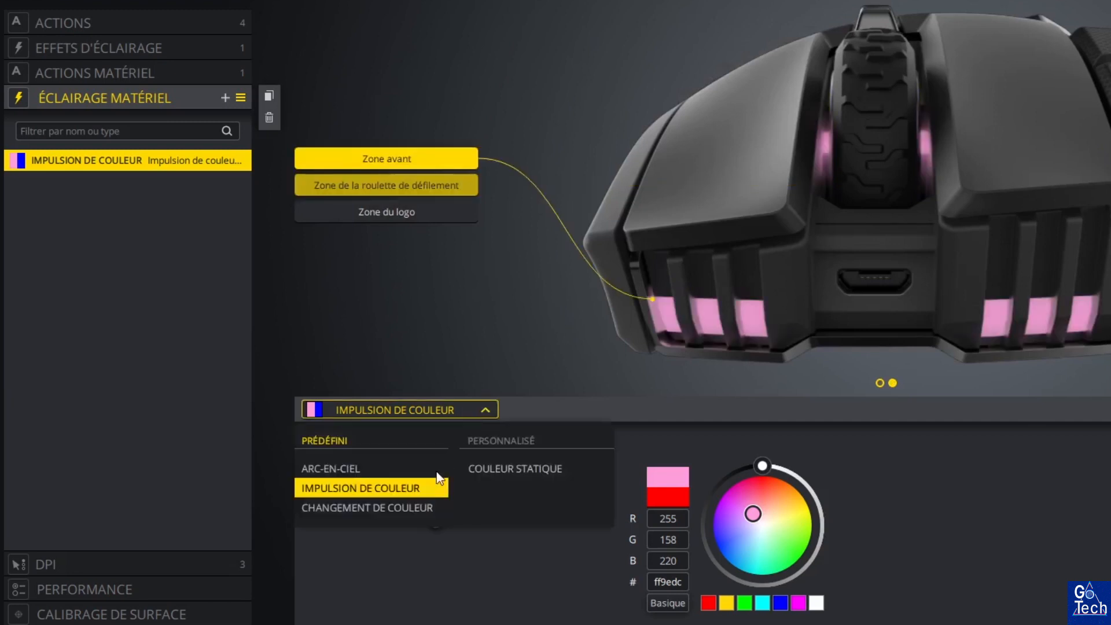
{"action": "left_click", "coordinate": [416, 508]}
{"action": "left_click_drag", "start_coordinate": [442, 520], "coordinate": [420, 519]}
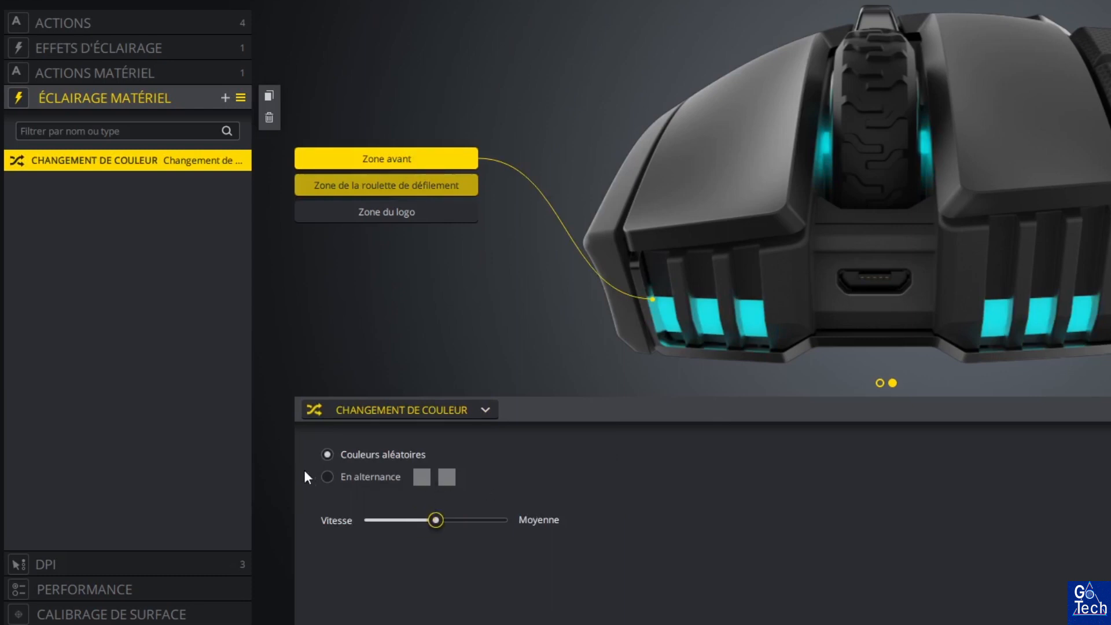
{"action": "left_click", "coordinate": [327, 477]}
{"action": "left_click", "coordinate": [328, 454]}
{"action": "left_click", "coordinate": [328, 477]}
{"action": "left_click", "coordinate": [760, 494]}
{"action": "left_click", "coordinate": [758, 524]}
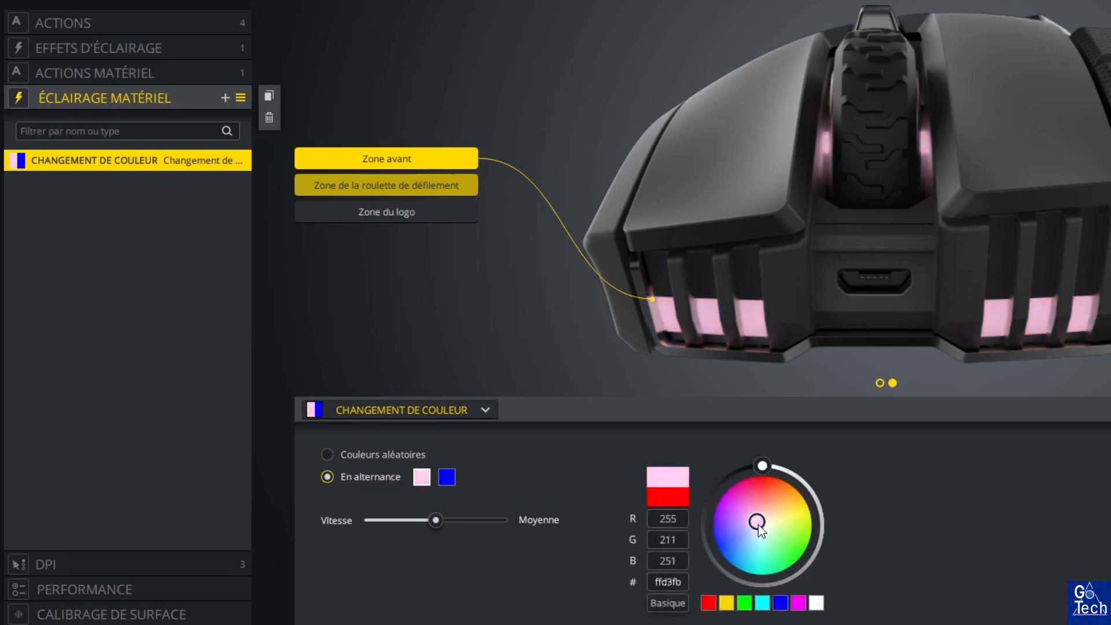
Step: Switch the hardware lighting to Couleur statique at full opacity in red ff0014, and close the hardware lighting section
{"action": "left_click", "coordinate": [477, 418]}
{"action": "left_click", "coordinate": [492, 467]}
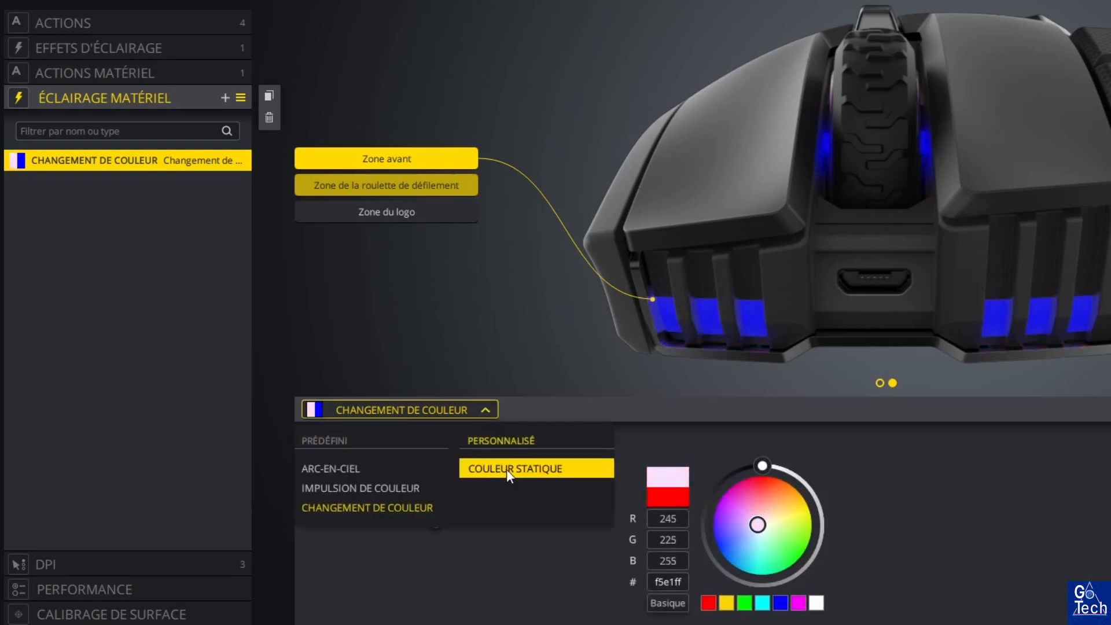
{"action": "left_click_drag", "start_coordinate": [495, 453], "coordinate": [541, 482]}
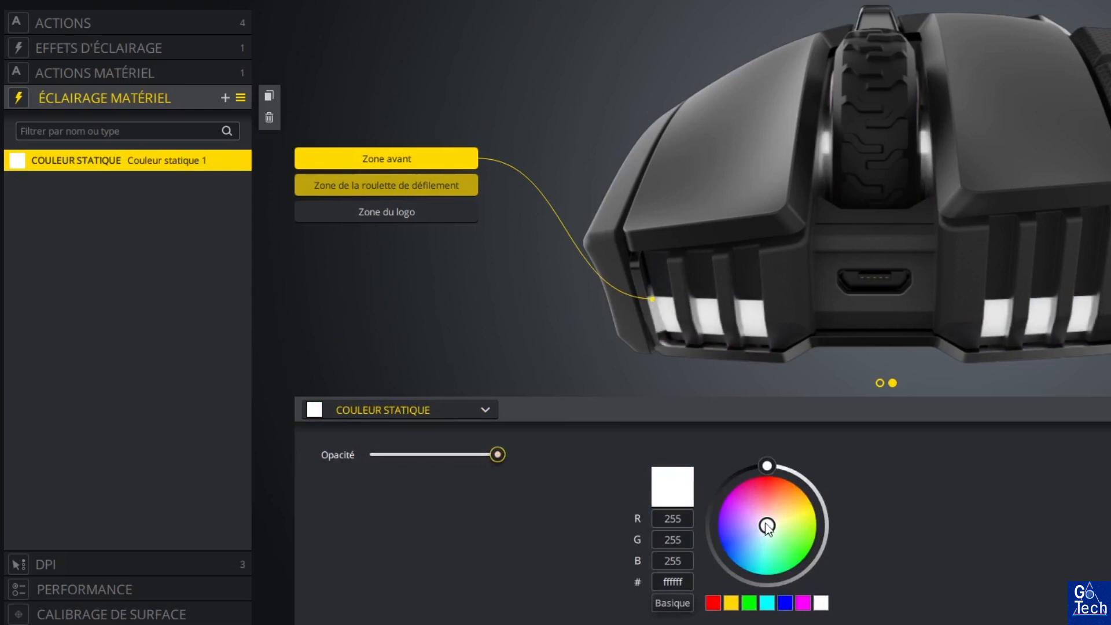
{"action": "left_click_drag", "start_coordinate": [767, 526], "coordinate": [765, 487]}
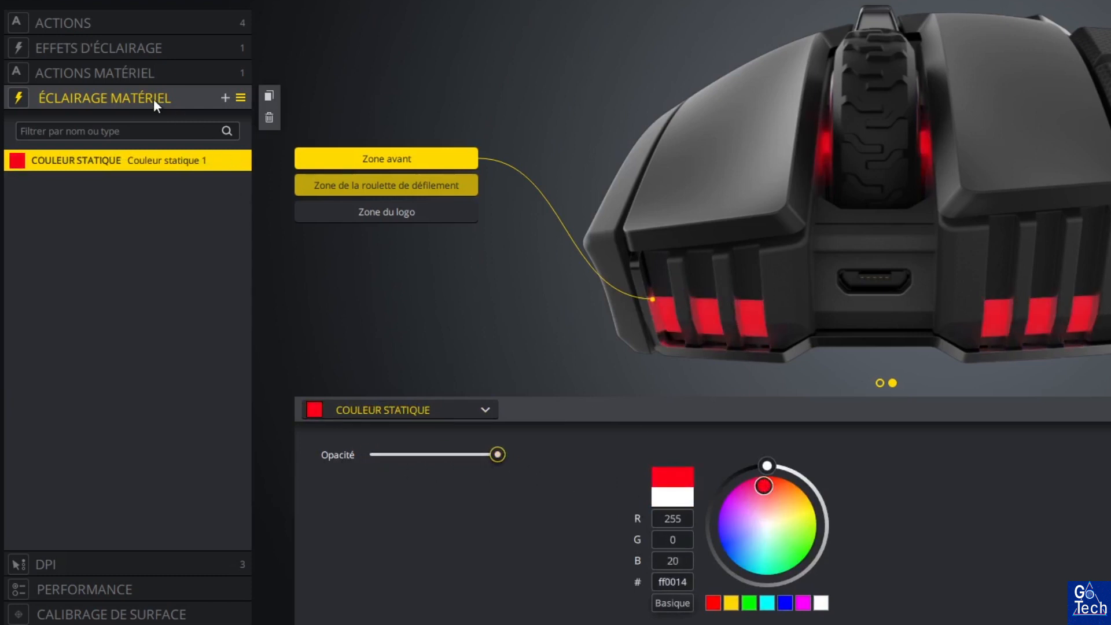
{"action": "left_click", "coordinate": [154, 99]}
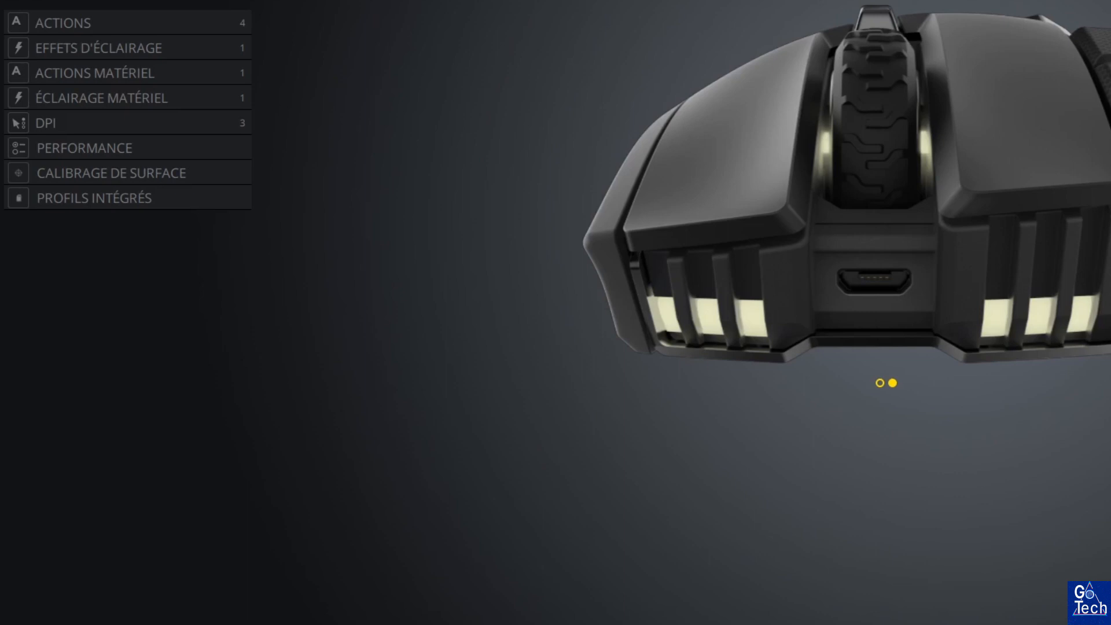
Step: Open the software lighting effects and apply the custom Continu effect in red ff2828
{"action": "left_click", "coordinate": [58, 48]}
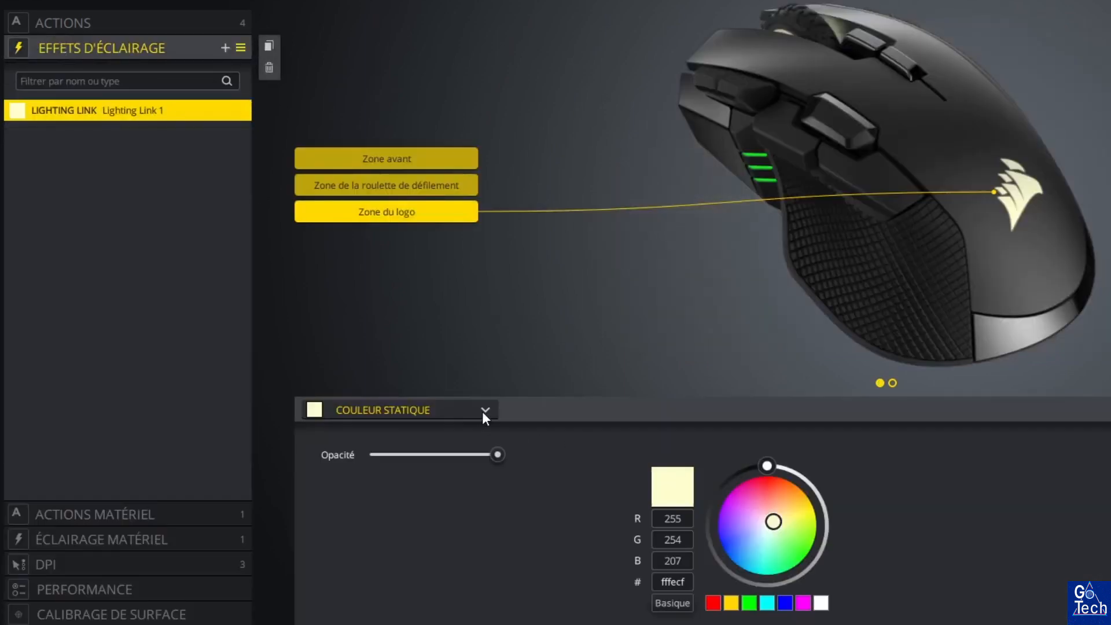
{"action": "left_click", "coordinate": [485, 411]}
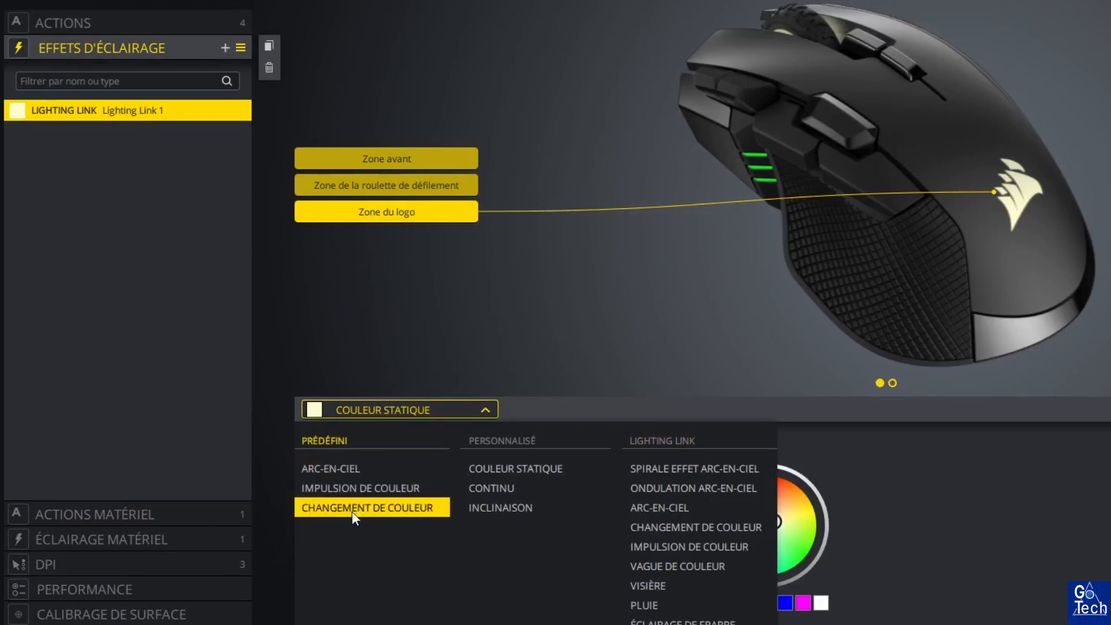
{"action": "left_click", "coordinate": [498, 488]}
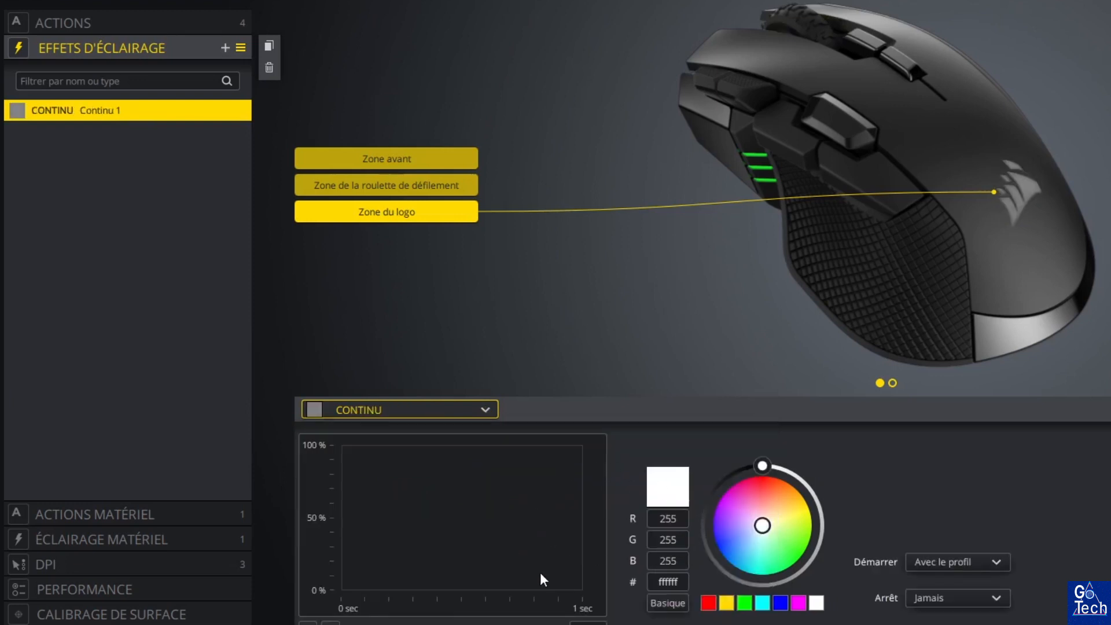
{"action": "left_click_drag", "start_coordinate": [760, 523], "coordinate": [762, 491]}
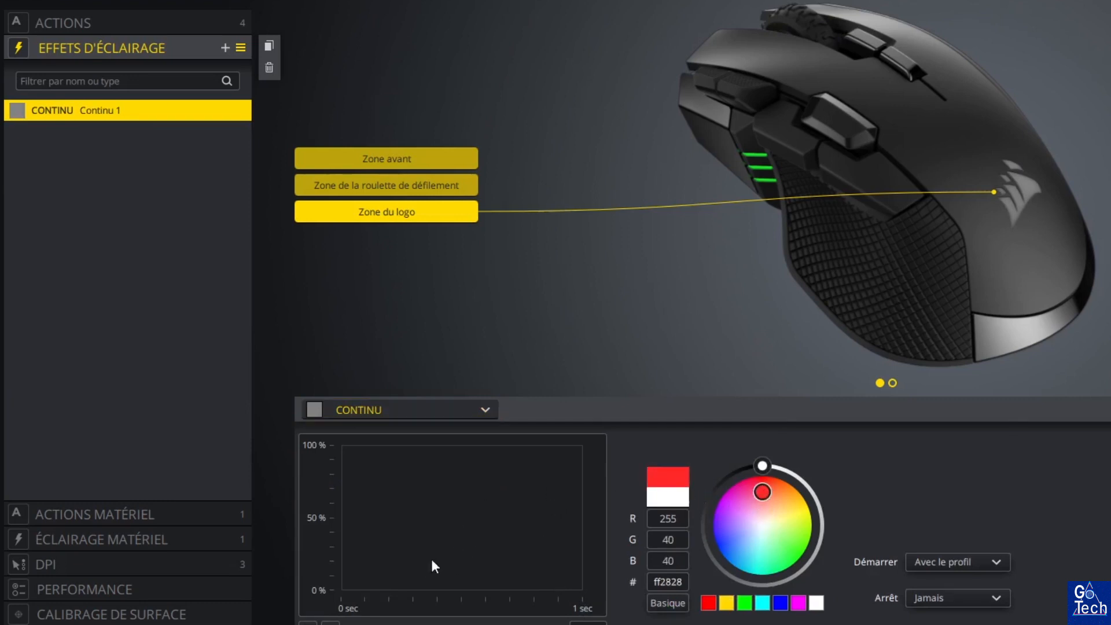
{"action": "left_click", "coordinate": [453, 525]}
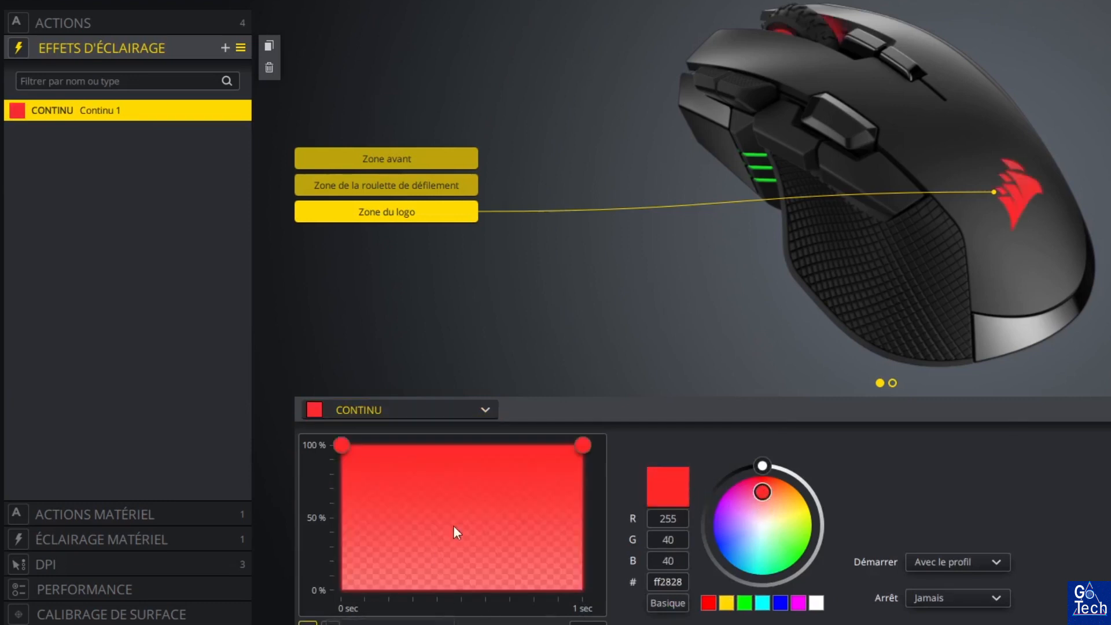
Step: Shift the Continu effect's starting point to 0.3 sec at 56 % and check its start trigger options
{"action": "left_click_drag", "start_coordinate": [348, 446], "coordinate": [424, 508]}
{"action": "left_click", "coordinate": [964, 562]}
{"action": "left_click", "coordinate": [970, 556]}
{"action": "left_click", "coordinate": [973, 570]}
{"action": "left_click", "coordinate": [973, 569]}
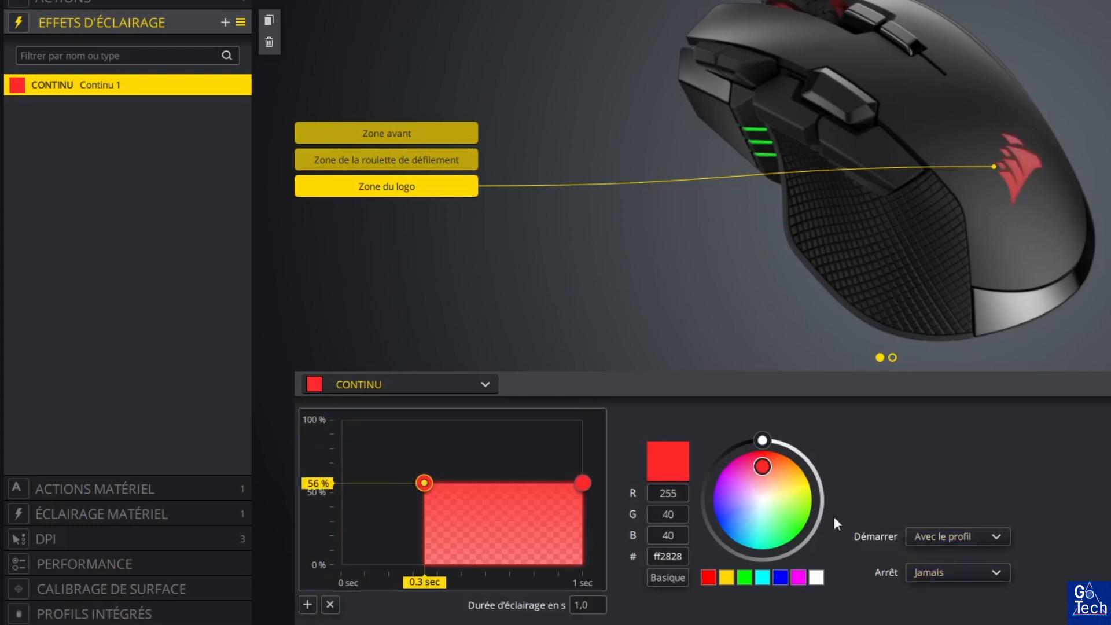
Step: Apply the Inclinaison effect as a gradient from white at 0 % to red ff0400 at 100 %
{"action": "left_click", "coordinate": [480, 388]}
{"action": "left_click", "coordinate": [527, 476]}
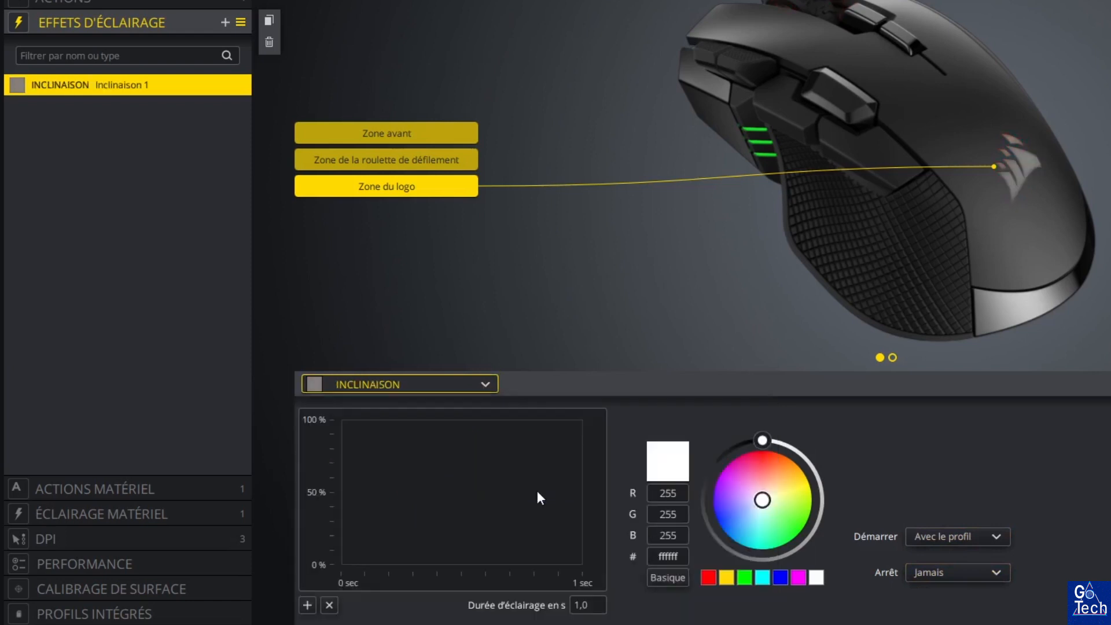
{"action": "left_click", "coordinate": [307, 605]}
{"action": "left_click", "coordinate": [758, 497]}
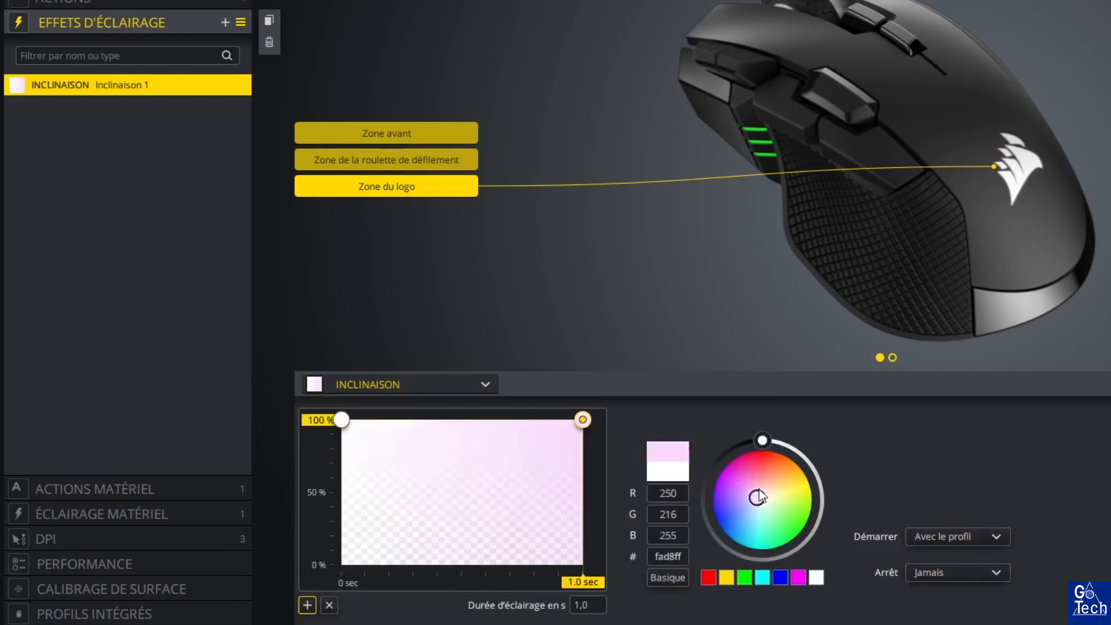
{"action": "left_click", "coordinate": [763, 460]}
{"action": "left_click_drag", "start_coordinate": [342, 421], "coordinate": [332, 581]}
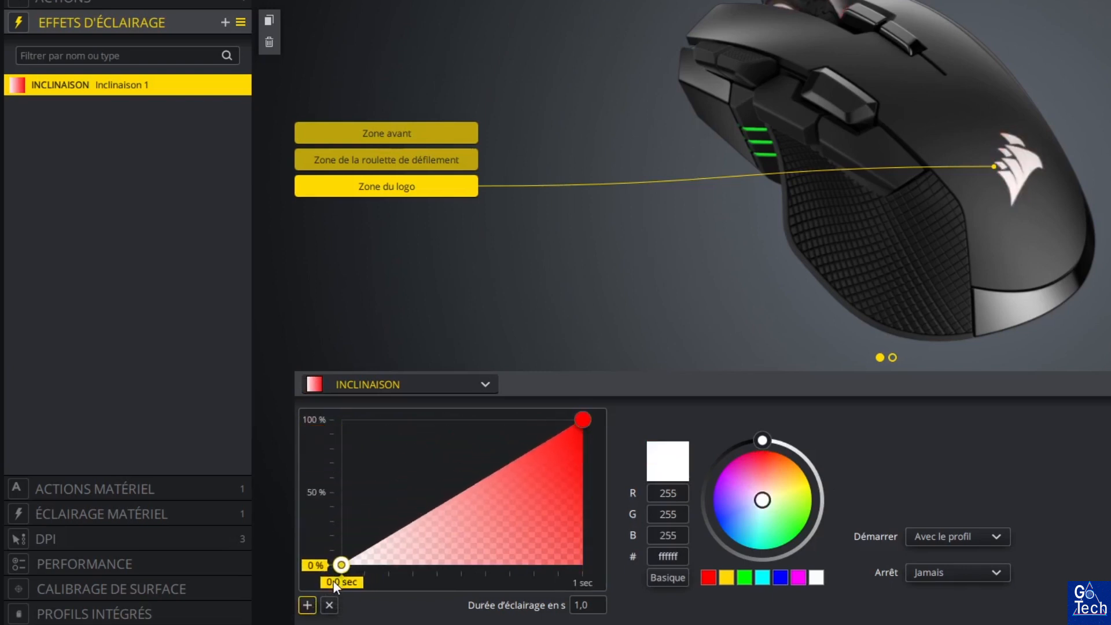
Step: Set the Inclinaison effect's lighting duration to 10,0 seconds, with its end point at 100 %
{"action": "left_click", "coordinate": [581, 605]}
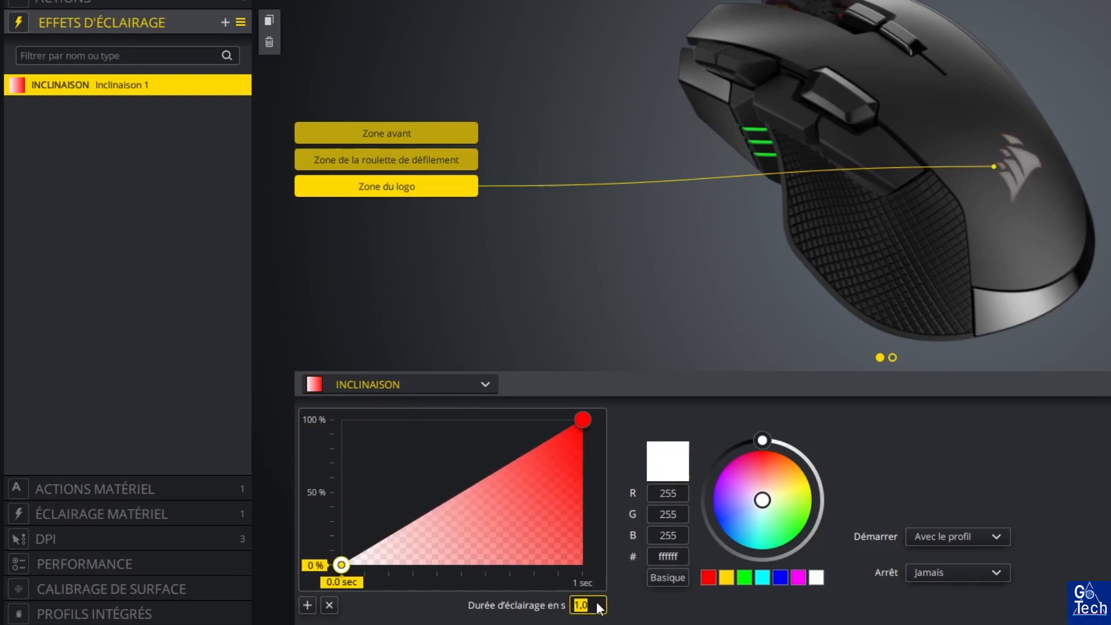
{"action": "left_click", "coordinate": [597, 604]}
{"action": "mouse_move", "coordinate": [583, 420]}
{"action": "left_mouse_down"}
{"action": "mouse_move", "coordinate": [486, 458]}
{"action": "mouse_move", "coordinate": [592, 451]}
{"action": "mouse_move", "coordinate": [584, 433]}
{"action": "left_mouse_up"}
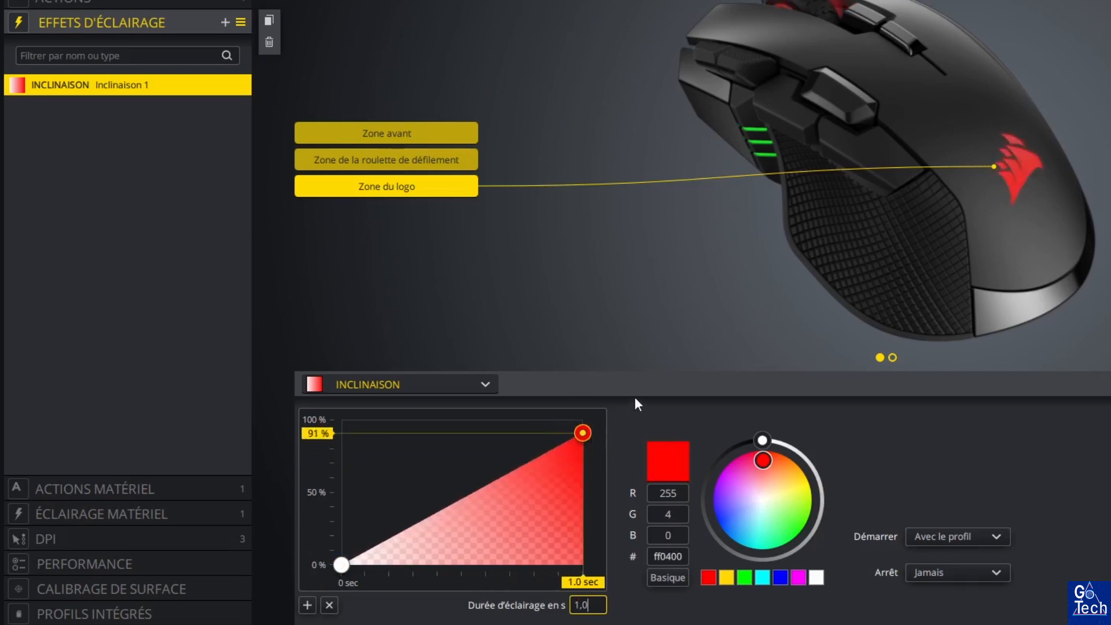
{"action": "left_click_drag", "start_coordinate": [635, 398], "coordinate": [659, 335]}
{"action": "left_click", "coordinate": [578, 606]}
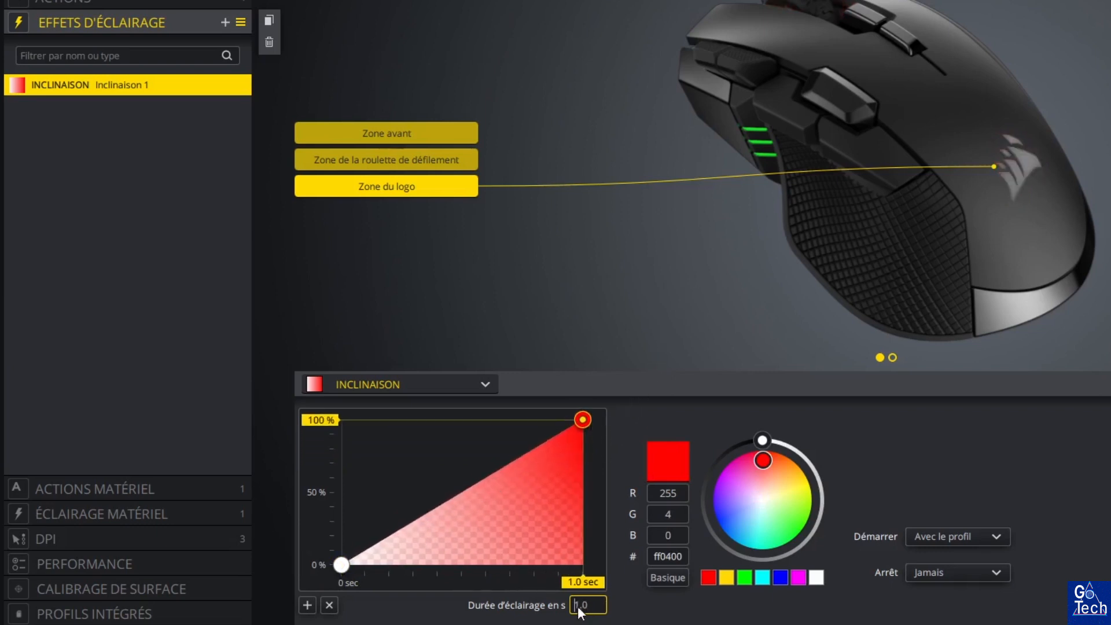
{"action": "type", "text": "1"}
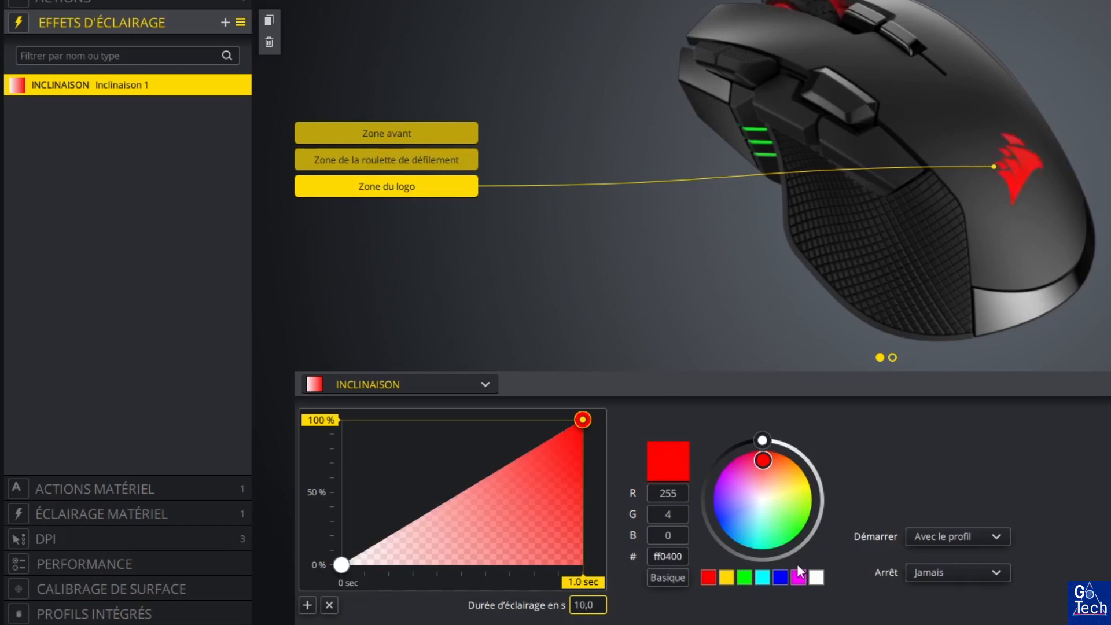
{"action": "key", "text": "Return"}
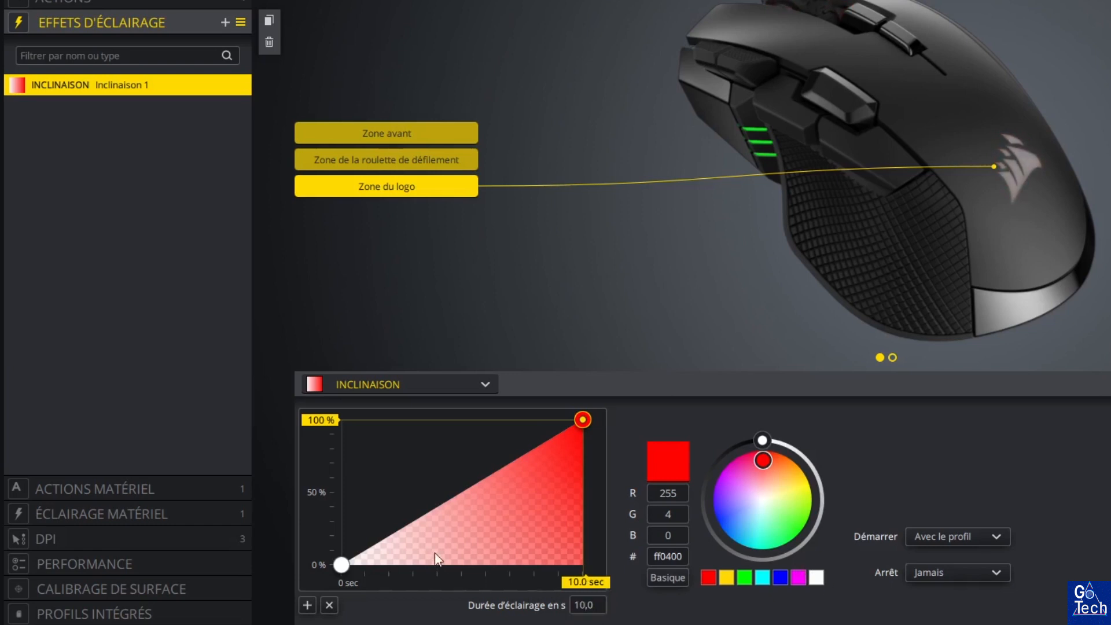
{"action": "mouse_move", "coordinate": [589, 425]}
{"action": "left_mouse_down"}
{"action": "mouse_move", "coordinate": [493, 429]}
{"action": "mouse_move", "coordinate": [607, 418]}
{"action": "left_mouse_up"}
Step: Apply the Lighting Link effect Spirale effet arc-en-ciel and view it on the front of the mouse
{"action": "left_click", "coordinate": [485, 385]}
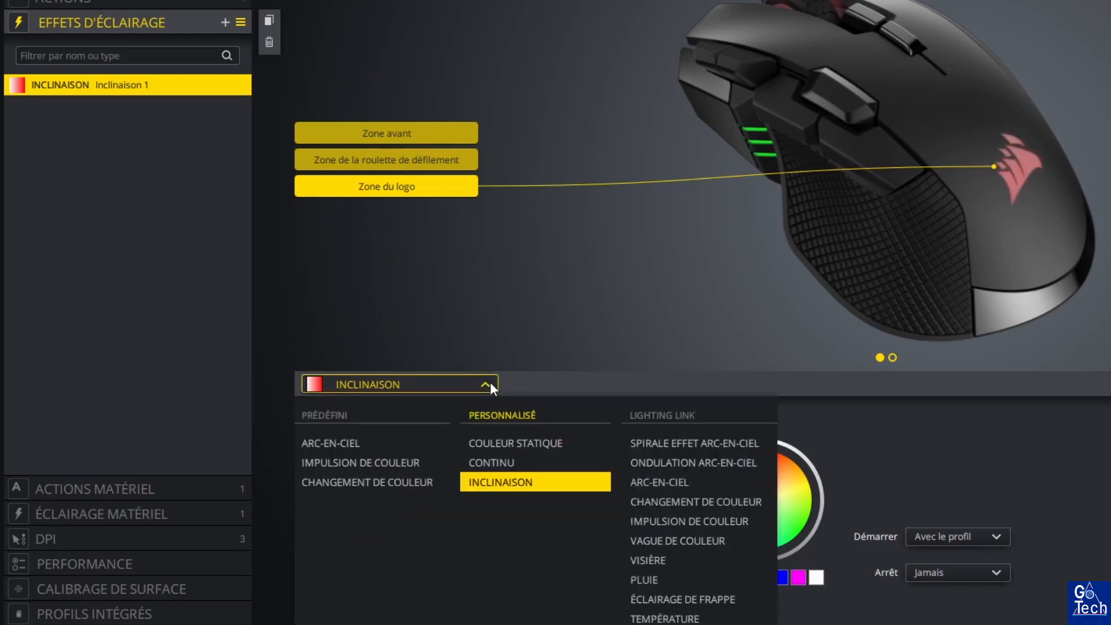
{"action": "left_click", "coordinate": [685, 447]}
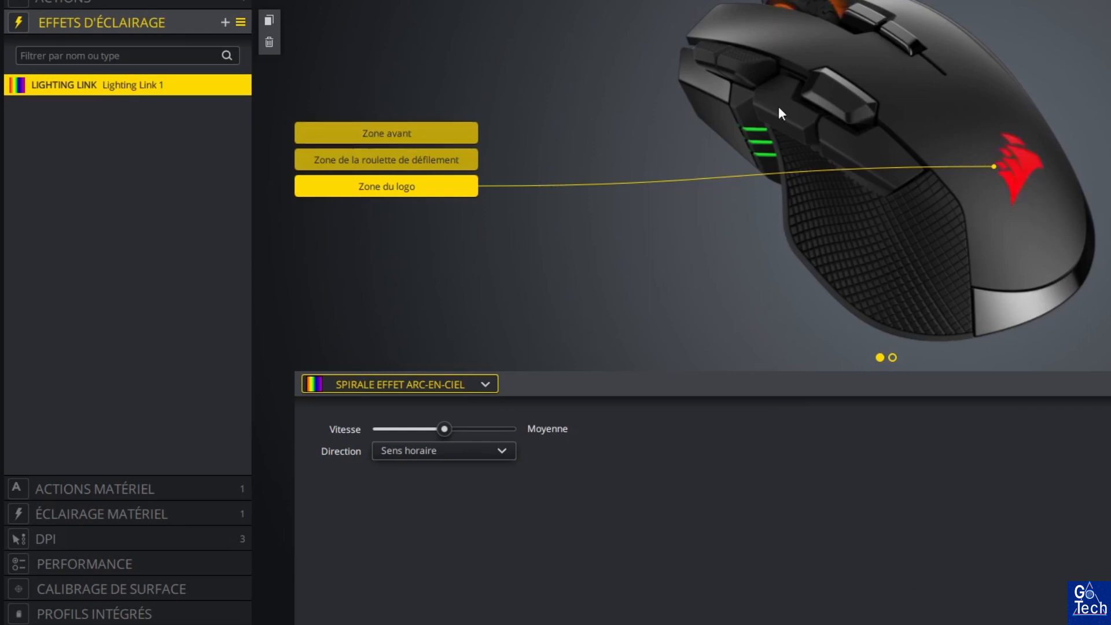
{"action": "left_click", "coordinate": [891, 358]}
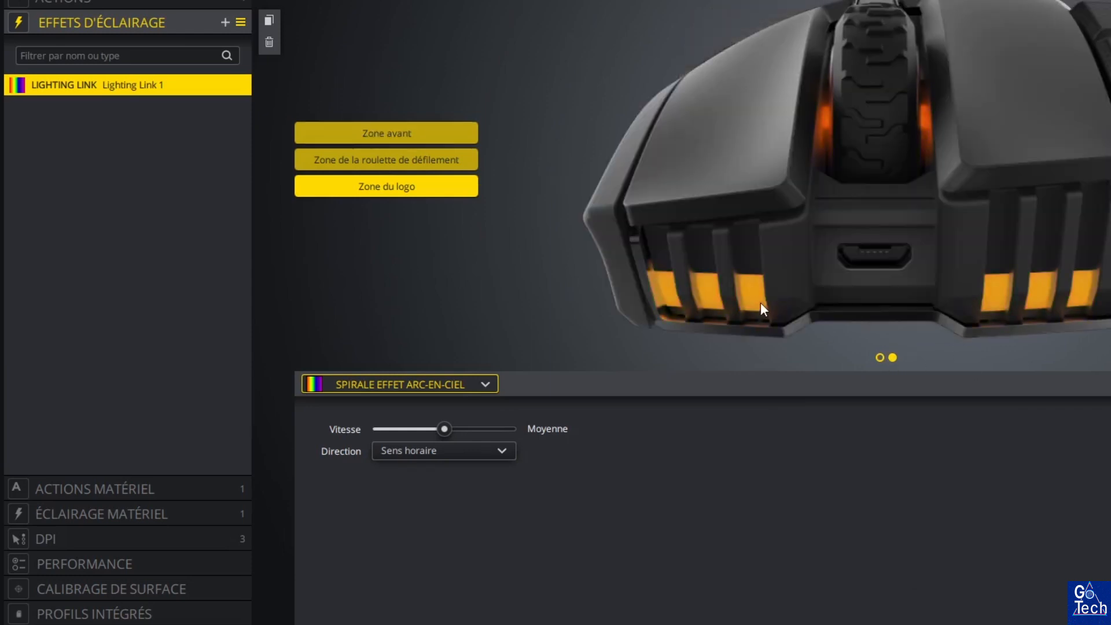
Step: Return to the mouse's top view, set the Spirale effet arc-en-ciel speed to Lente and check its direction options
{"action": "left_click", "coordinate": [880, 357]}
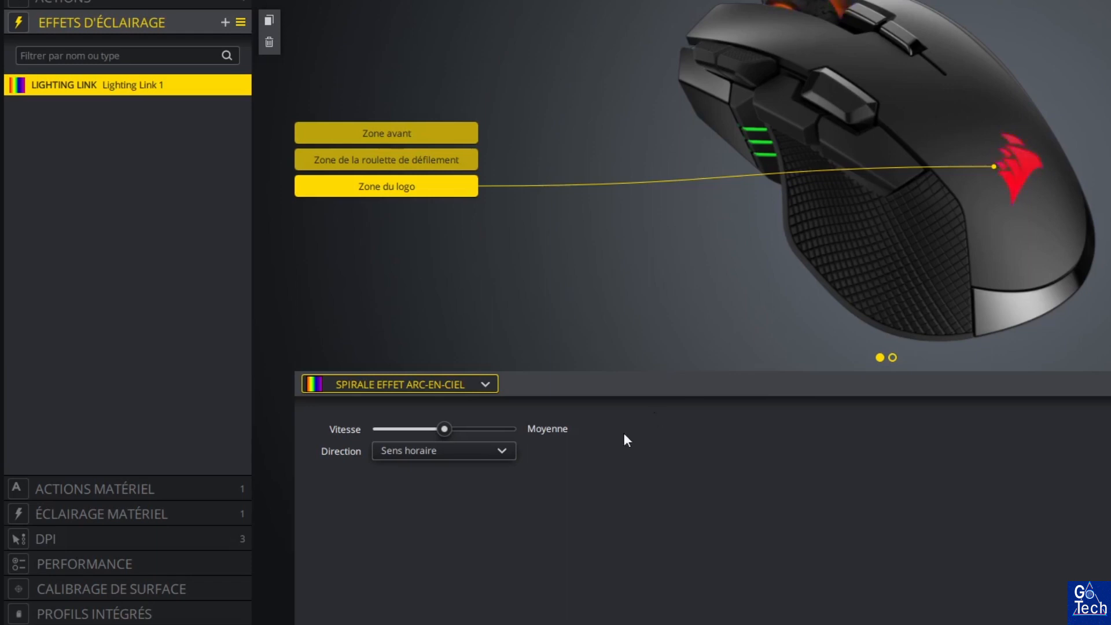
{"action": "left_click_drag", "start_coordinate": [439, 429], "coordinate": [342, 425]}
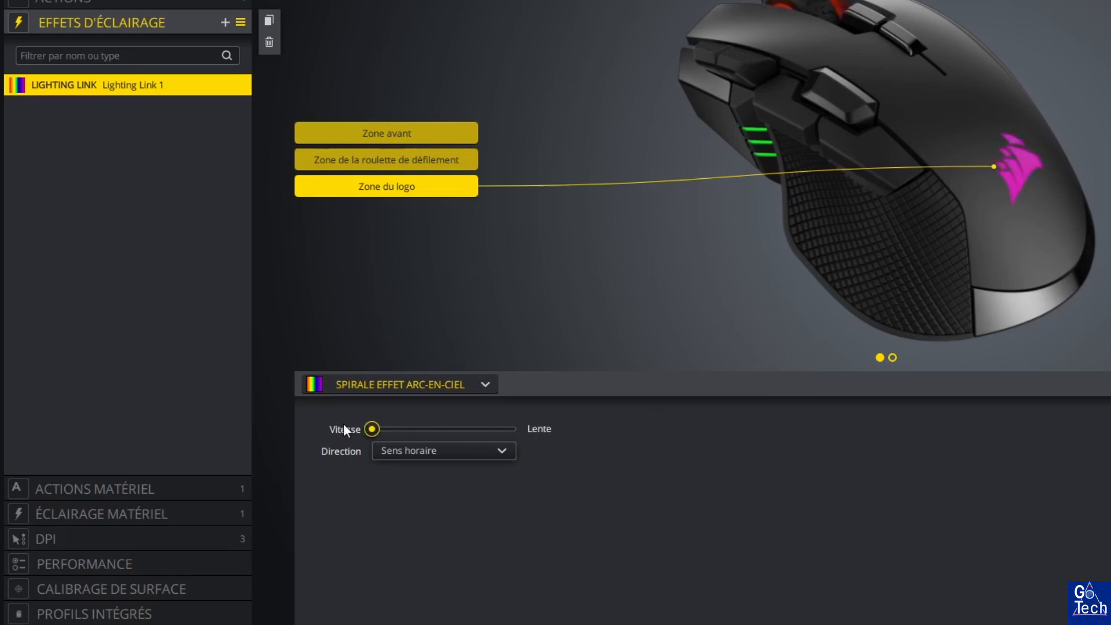
{"action": "left_click", "coordinate": [439, 450]}
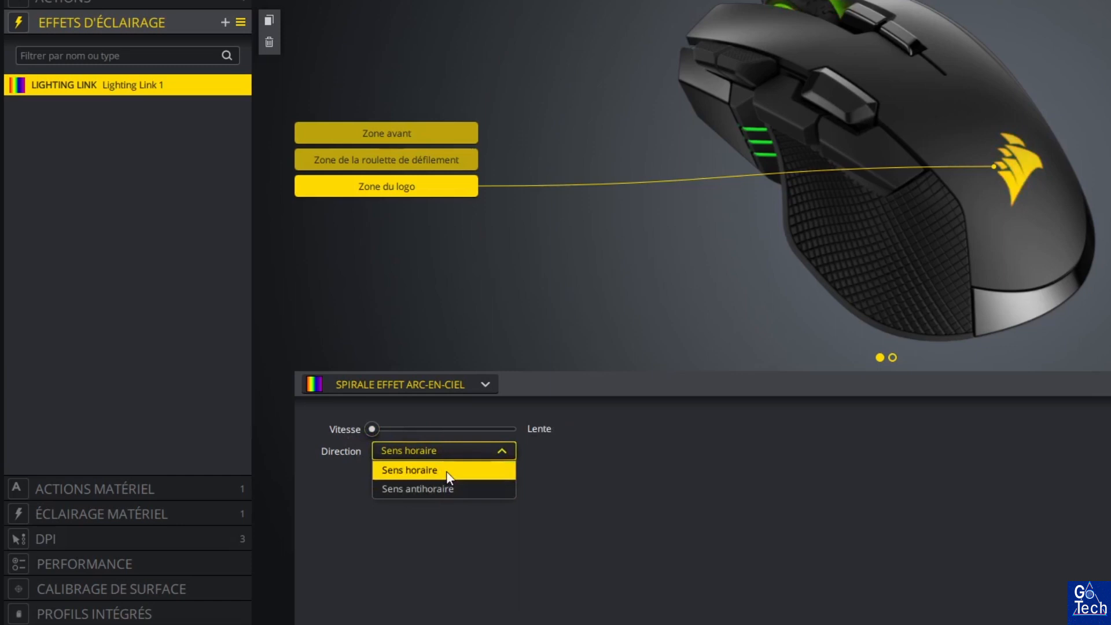
{"action": "left_click", "coordinate": [588, 473]}
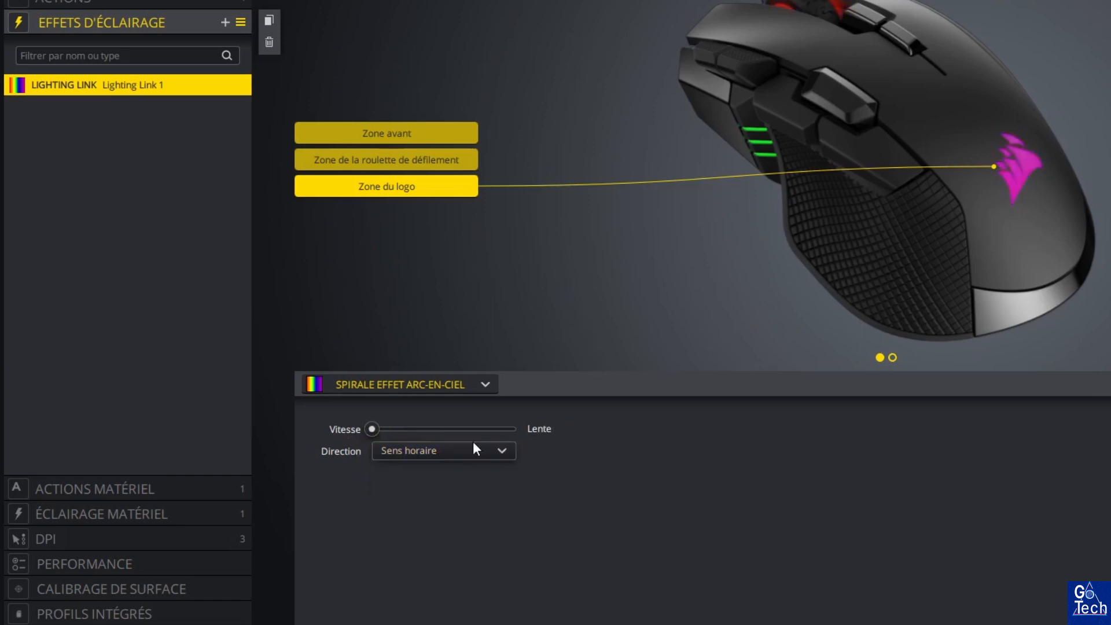
Step: Apply the Lighting Link effect Ondulation arc-en-ciel, keep the logo zone included and check the effect's direction options
{"action": "left_click", "coordinate": [432, 193]}
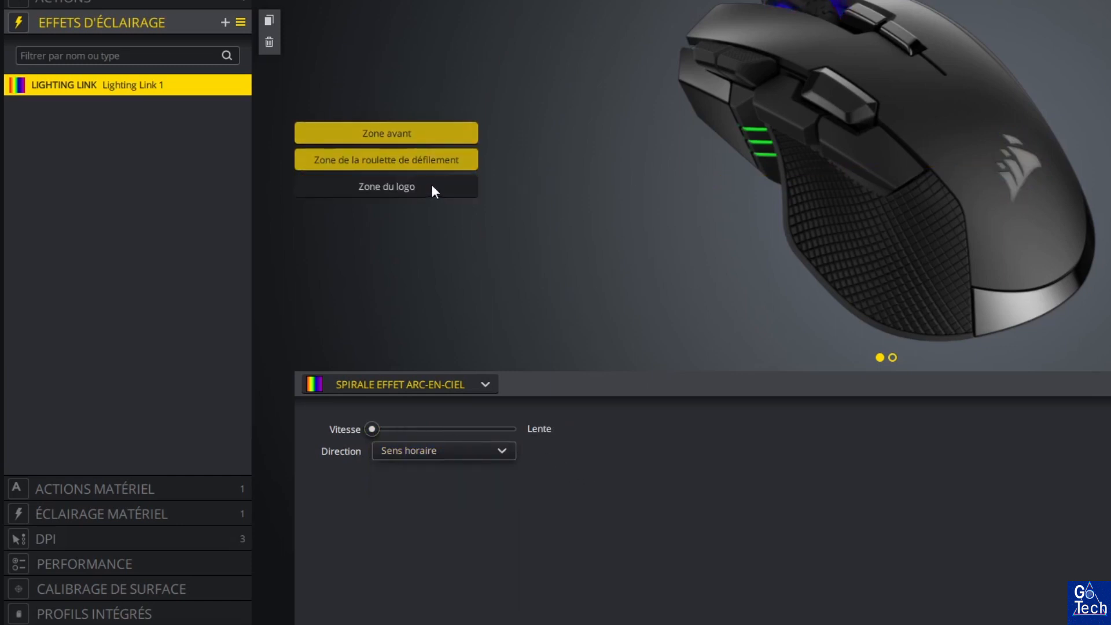
{"action": "left_click", "coordinate": [481, 387]}
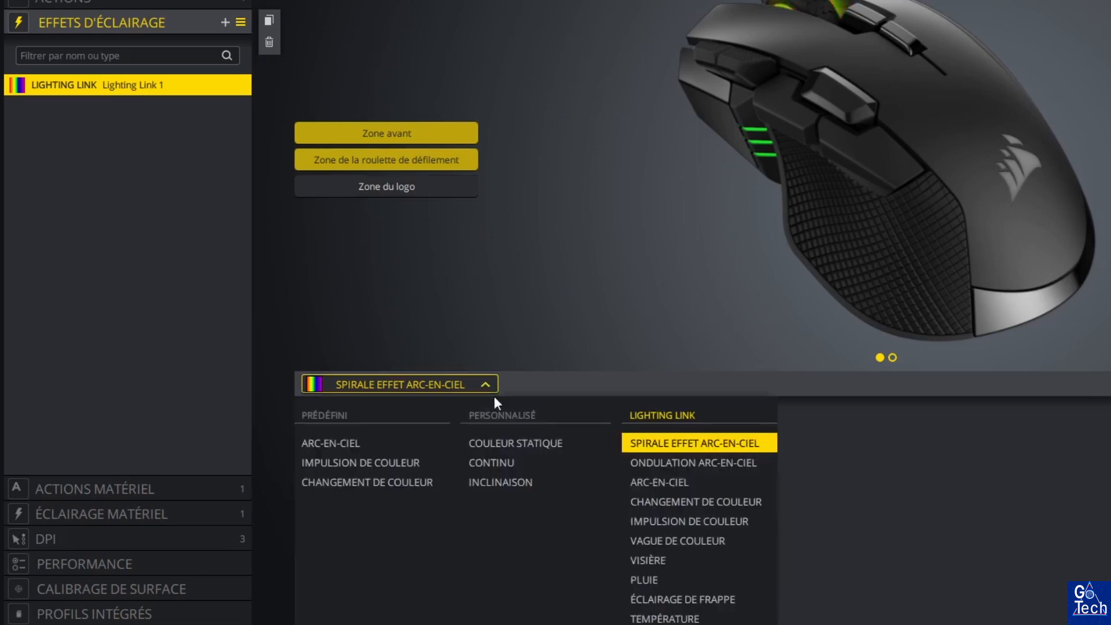
{"action": "left_click", "coordinate": [681, 462]}
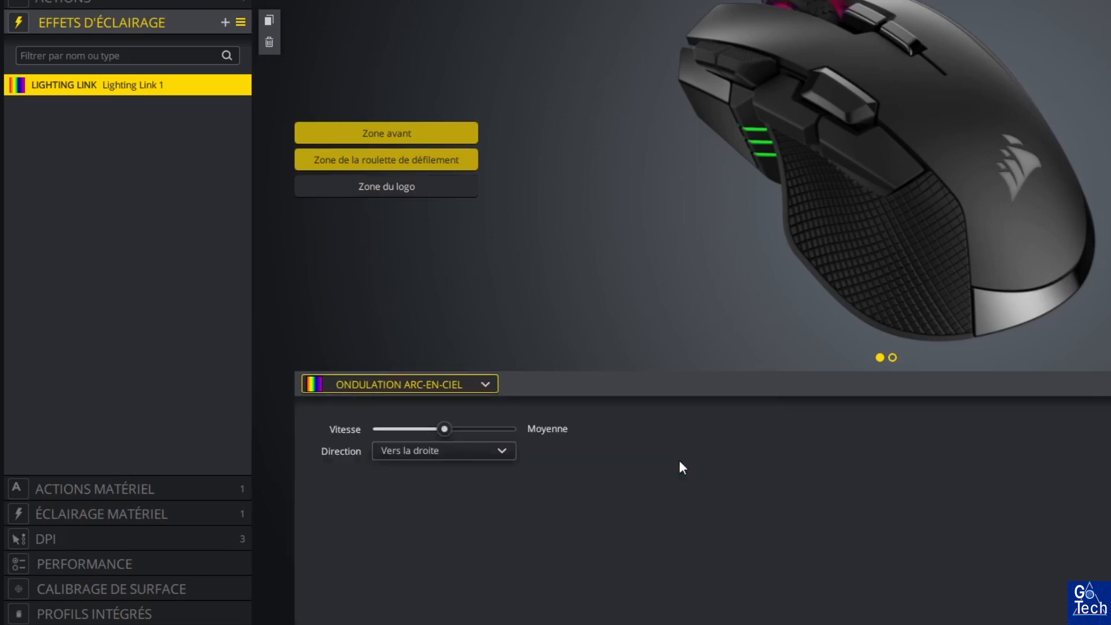
{"action": "left_click", "coordinate": [426, 187]}
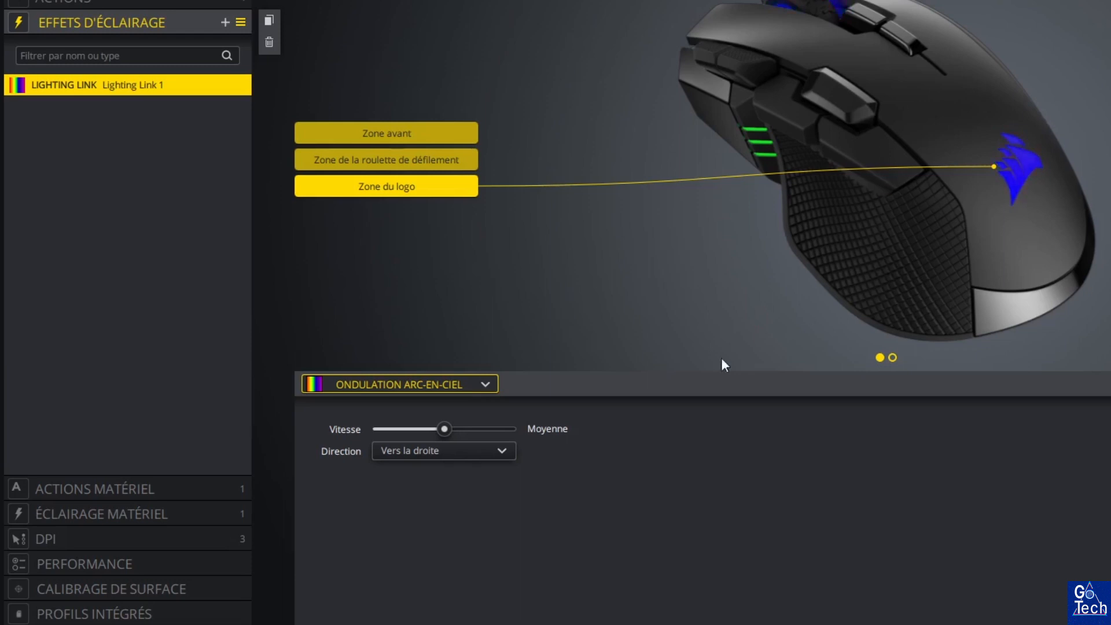
{"action": "mouse_move", "coordinate": [444, 429]}
{"action": "left_mouse_down"}
{"action": "mouse_move", "coordinate": [533, 428]}
{"action": "mouse_move", "coordinate": [450, 431]}
{"action": "left_mouse_up"}
{"action": "left_click", "coordinate": [473, 456]}
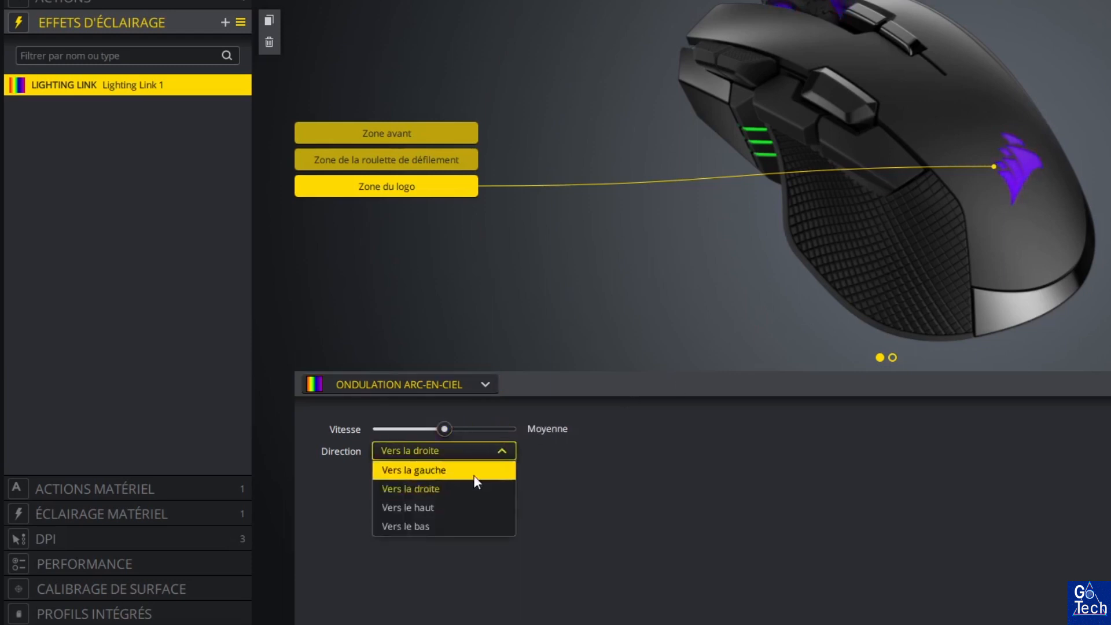
Step: Apply the Lighting Link effect Changement de couleur at speed Rapide with colours set to En alternance
{"action": "left_click", "coordinate": [485, 384]}
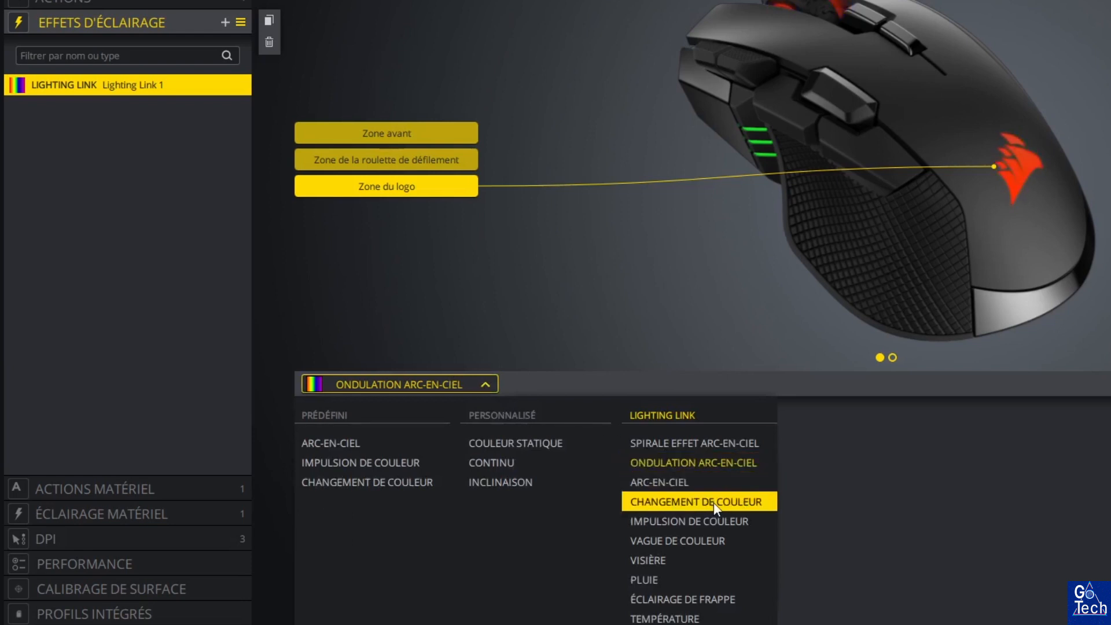
{"action": "left_click", "coordinate": [756, 507]}
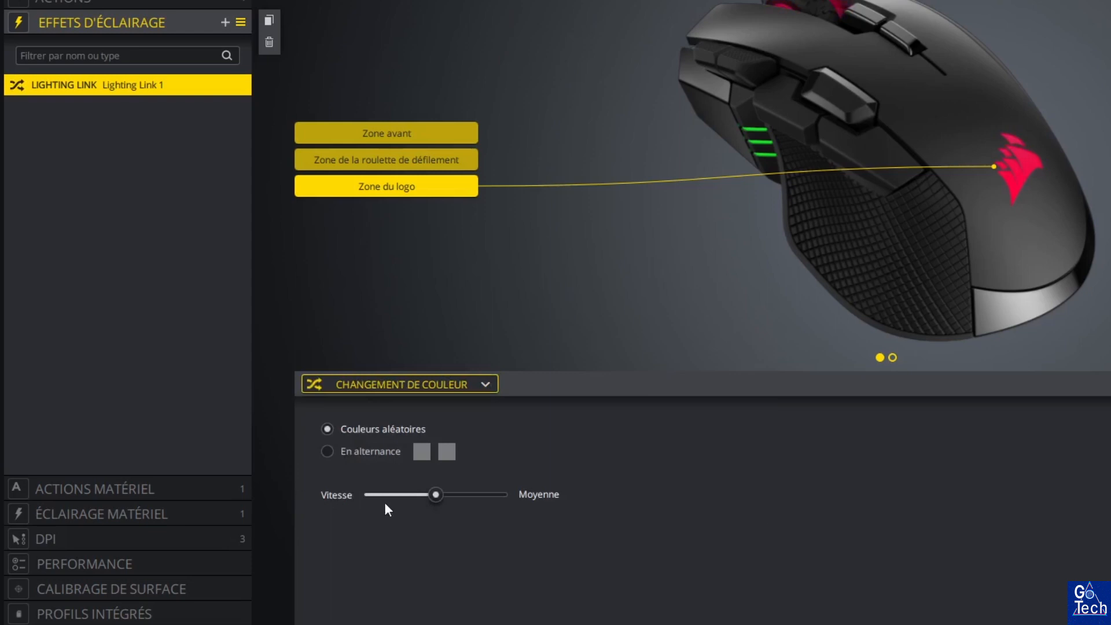
{"action": "left_click_drag", "start_coordinate": [436, 496], "coordinate": [568, 508]}
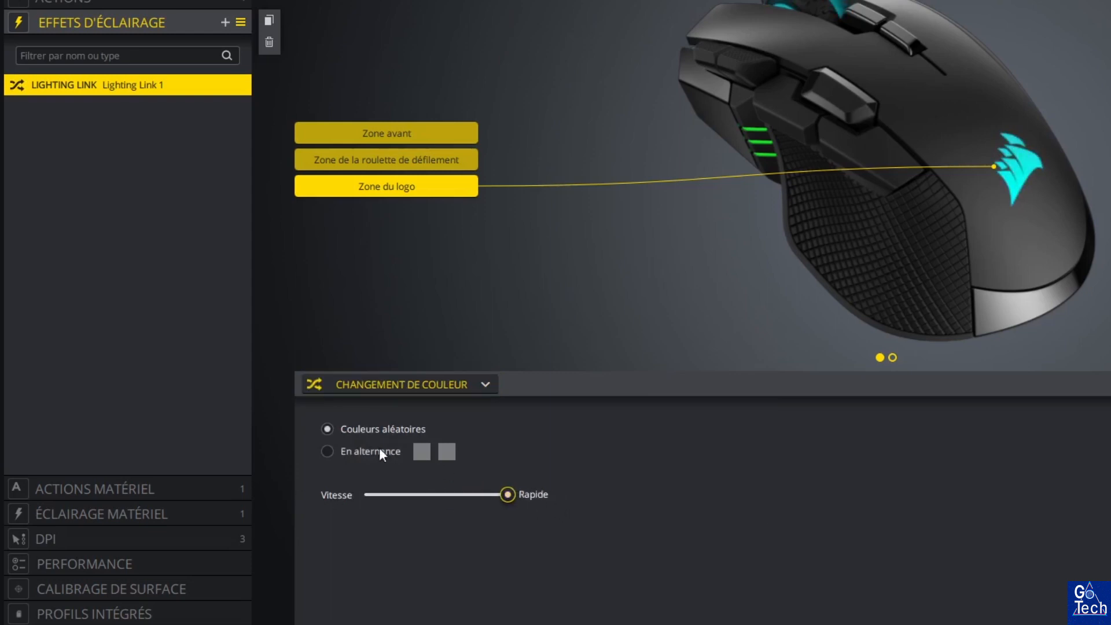
{"action": "left_click", "coordinate": [327, 452]}
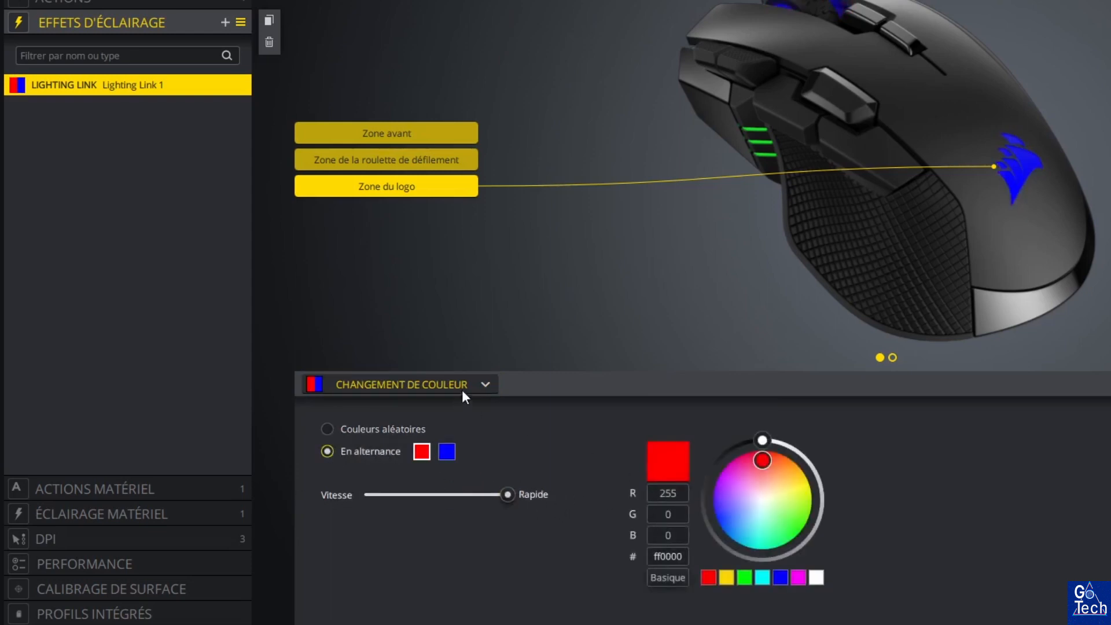
Step: Apply the Lighting Link effect Vague de couleur with colours set to En alternance and raise its speed
{"action": "left_click", "coordinate": [464, 384]}
{"action": "left_click", "coordinate": [671, 520]}
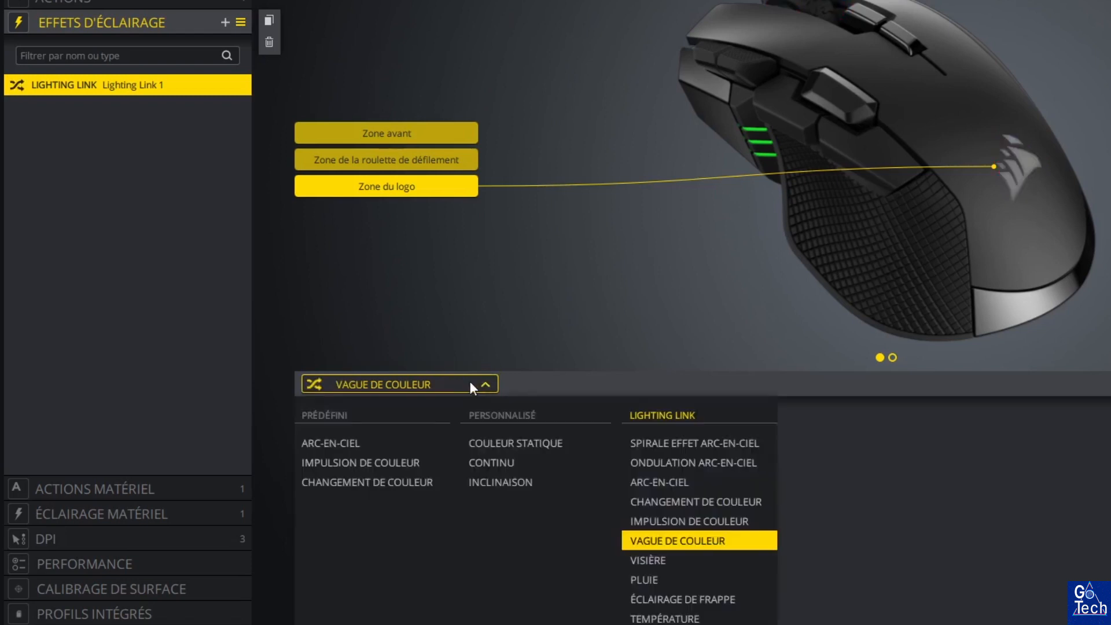
{"action": "left_click", "coordinate": [470, 382]}
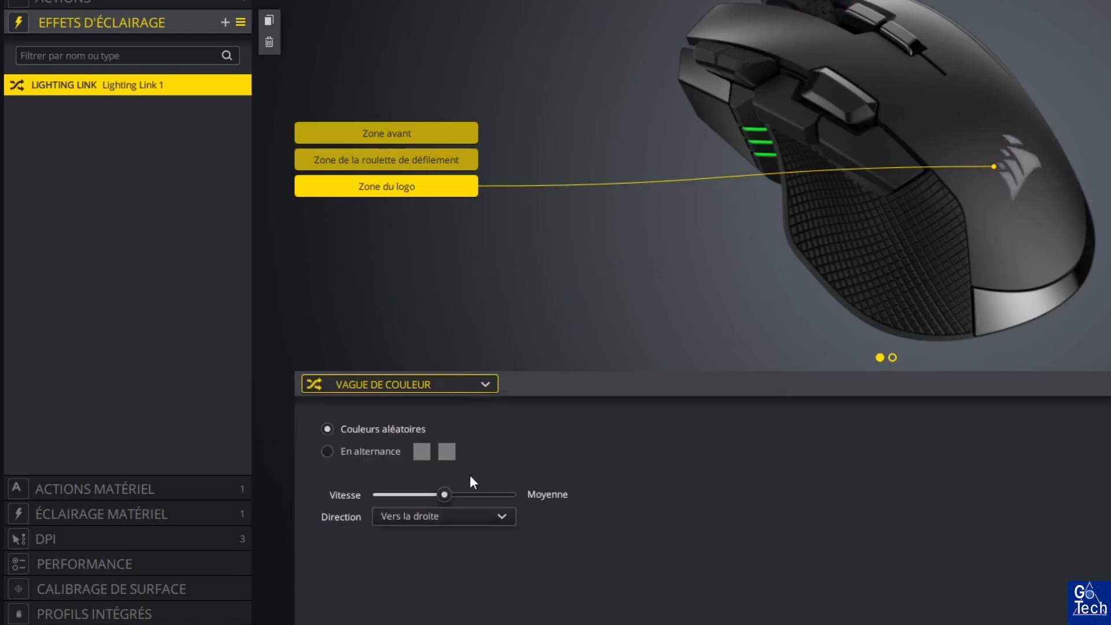
{"action": "left_click", "coordinate": [329, 451]}
{"action": "left_click", "coordinate": [513, 493]}
Step: Apply the Lighting Link effect Visière with colours set to En alternance and speed Rapide
{"action": "left_click", "coordinate": [479, 382]}
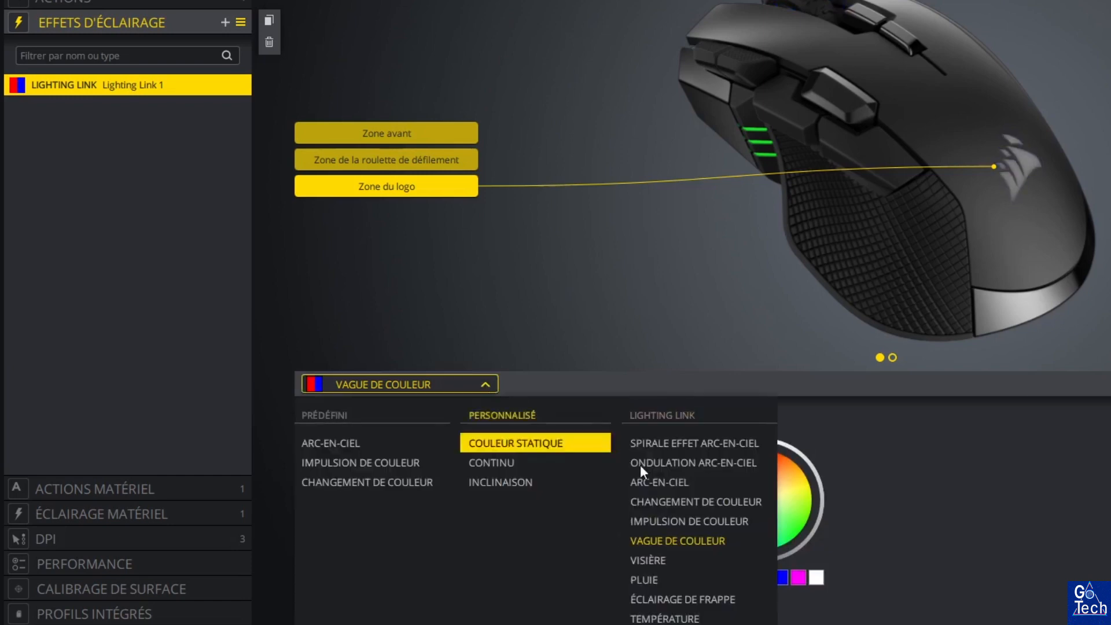
{"action": "left_click", "coordinate": [661, 558]}
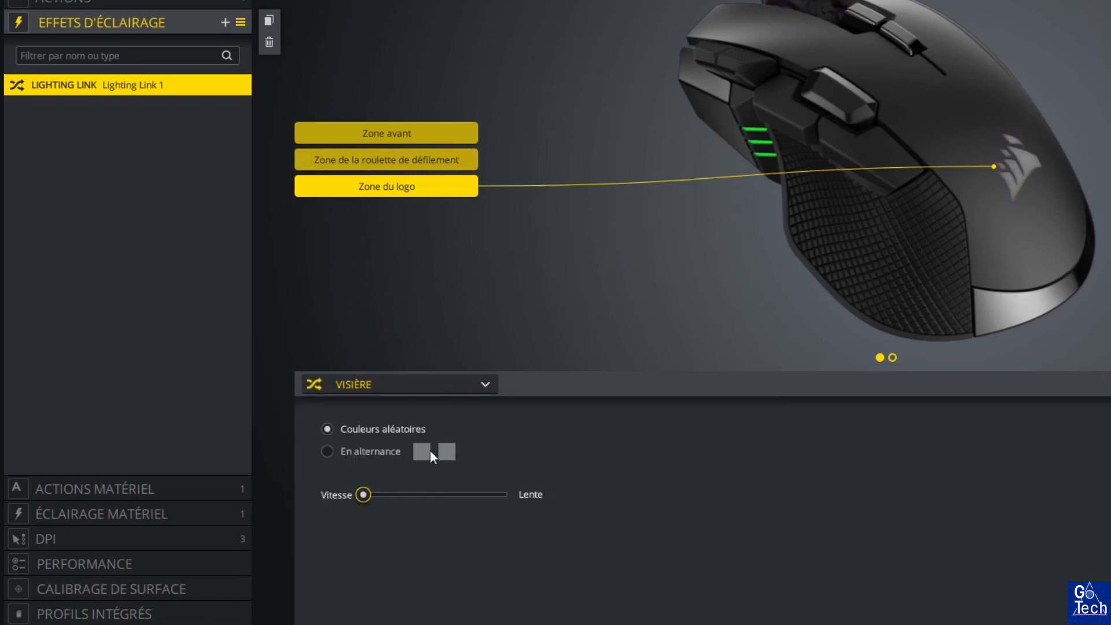
{"action": "left_click", "coordinate": [328, 452]}
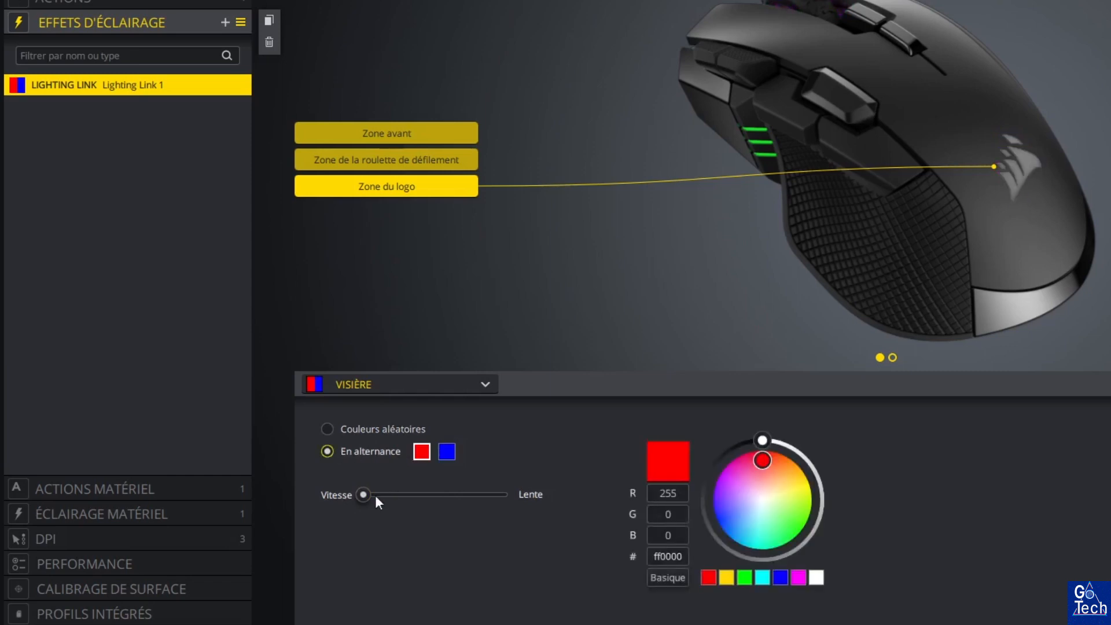
{"action": "left_click_drag", "start_coordinate": [376, 498], "coordinate": [565, 501]}
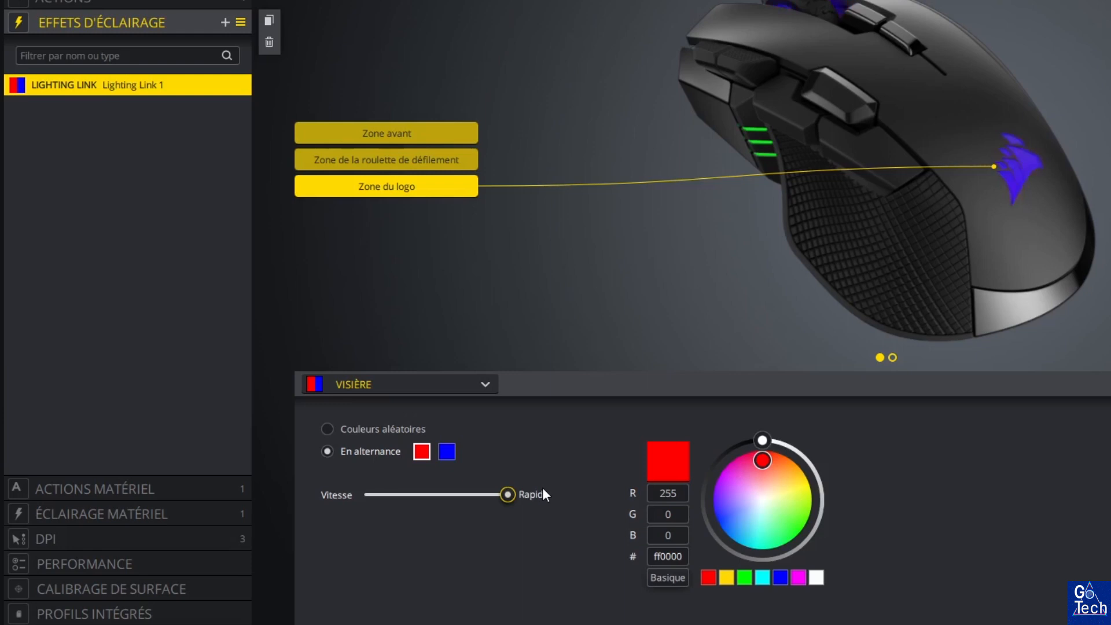
Step: Apply the Lighting Link effect Pluie at speed Rapide with colours set to En alternance
{"action": "left_click", "coordinate": [486, 385]}
{"action": "left_click", "coordinate": [656, 576]}
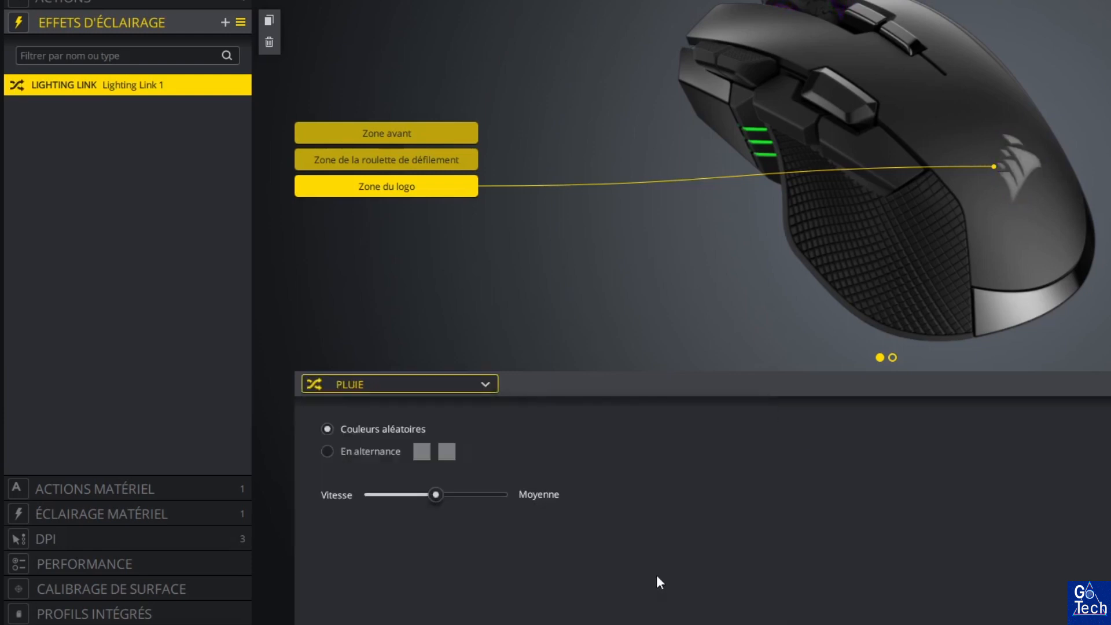
{"action": "left_click_drag", "start_coordinate": [439, 495], "coordinate": [526, 483]}
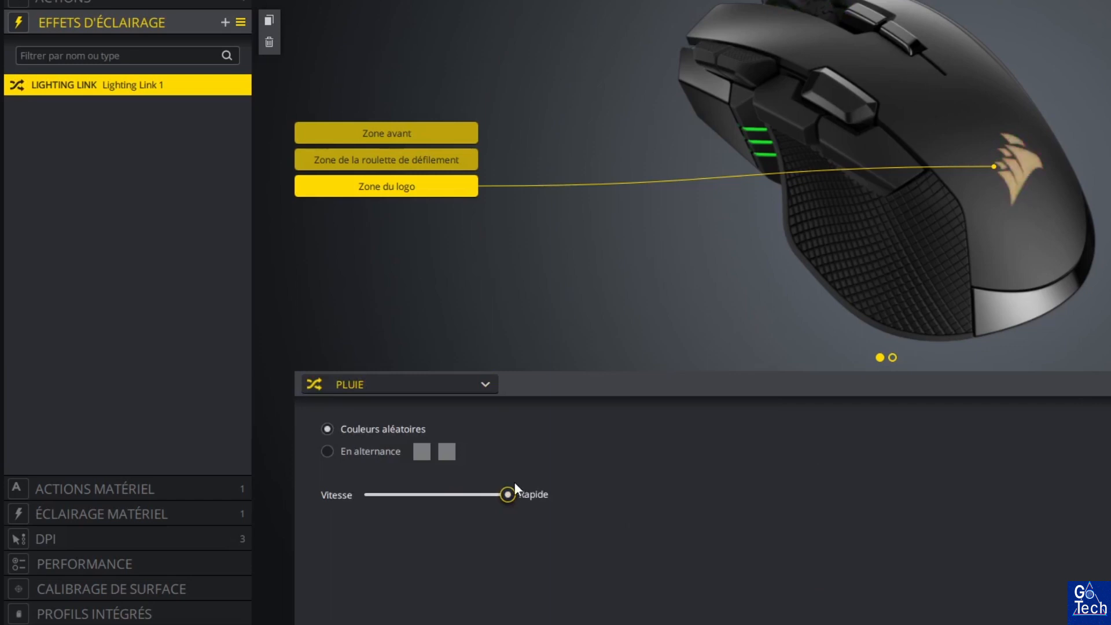
{"action": "left_click", "coordinate": [328, 451]}
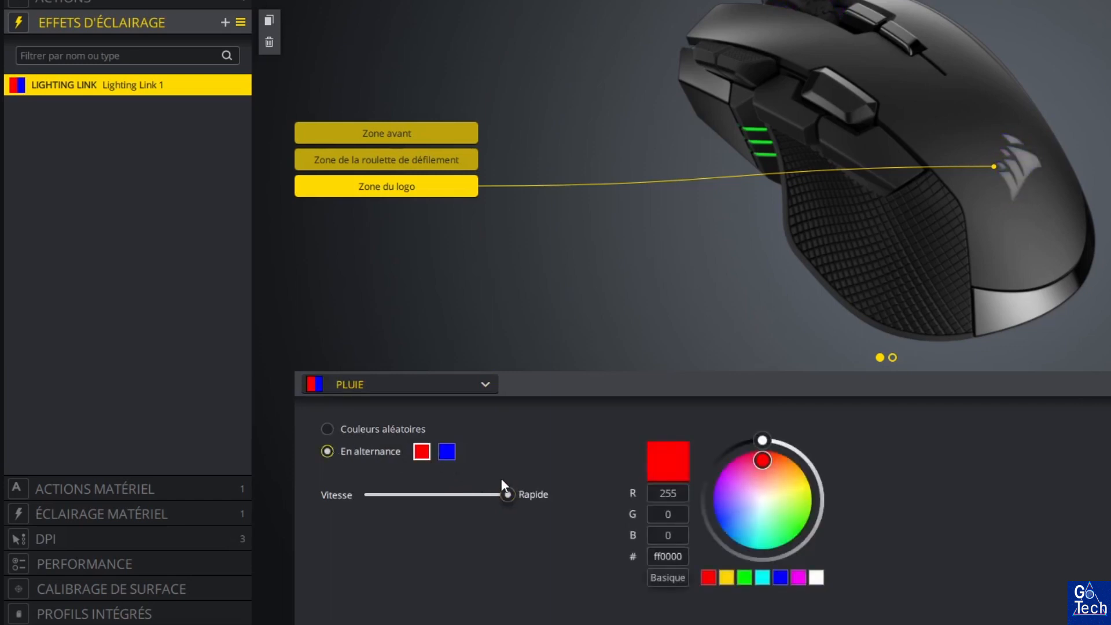
Step: Set the Pluie effect's first alternating colour to blue 1f00ff and the second to red ff0007
{"action": "left_click_drag", "start_coordinate": [758, 480], "coordinate": [723, 521]}
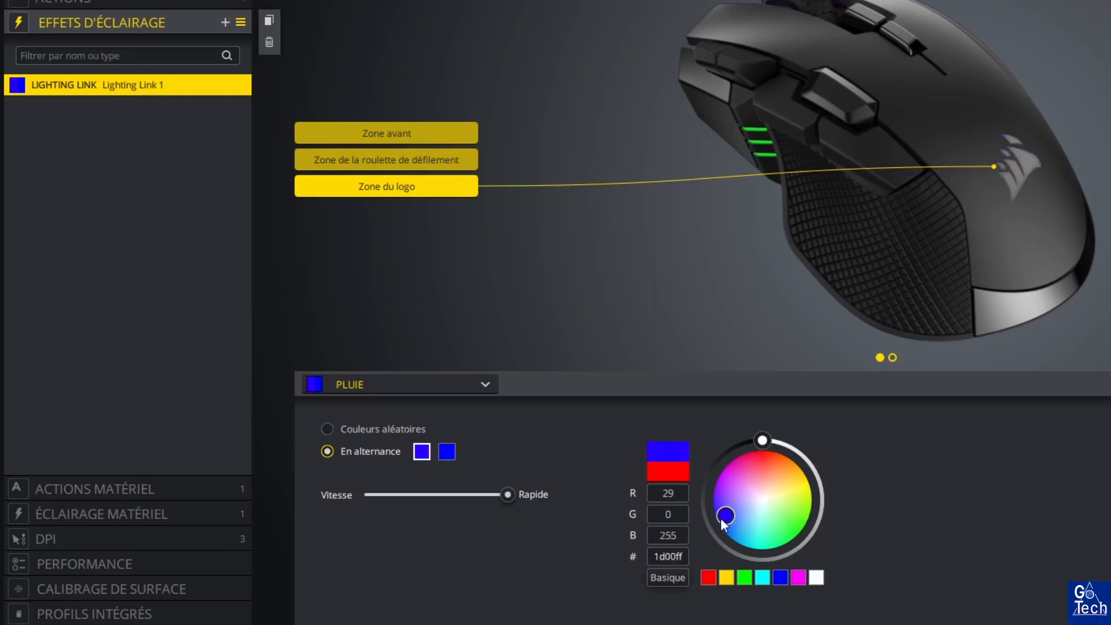
{"action": "left_click", "coordinate": [658, 468]}
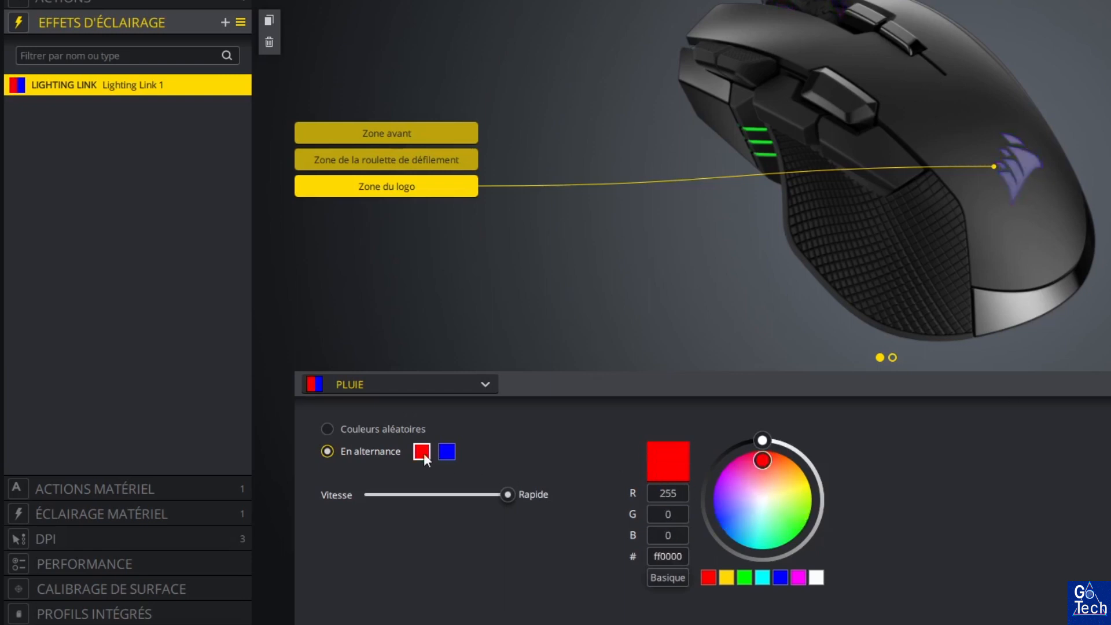
{"action": "left_click_drag", "start_coordinate": [763, 462], "coordinate": [717, 518]}
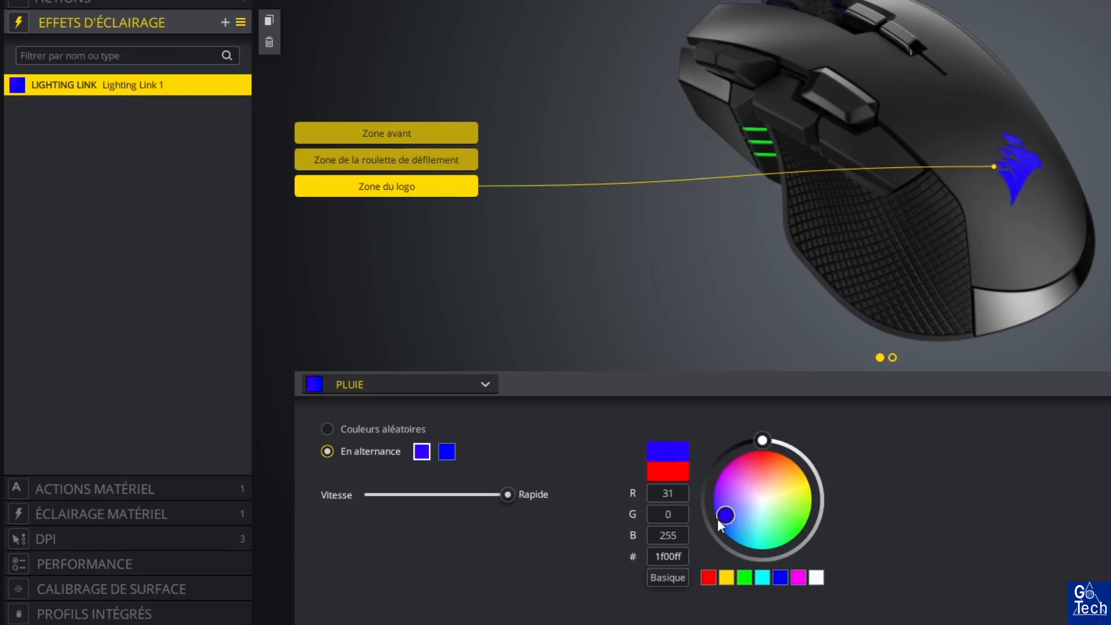
{"action": "left_click", "coordinate": [446, 451]}
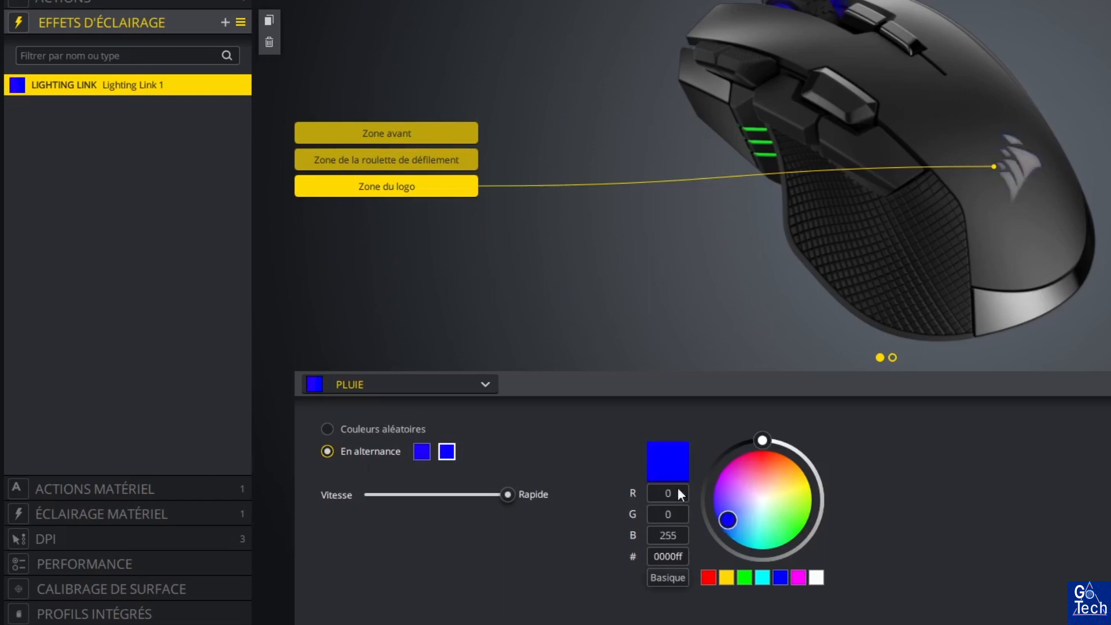
{"action": "left_click", "coordinate": [760, 461]}
{"action": "left_click", "coordinate": [762, 460]}
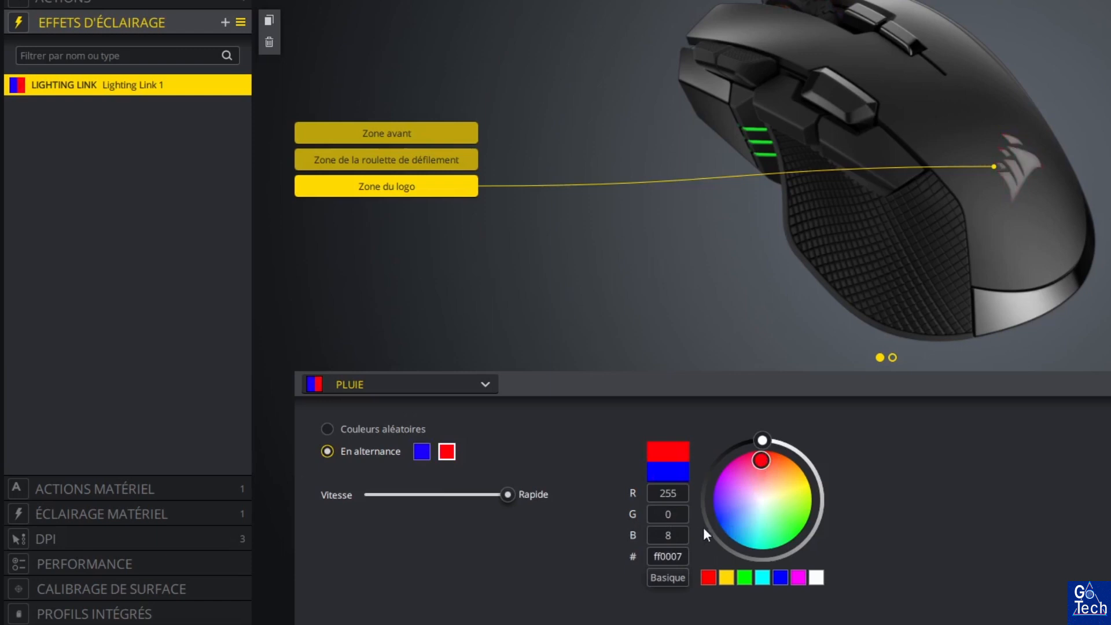
Step: Apply the Lighting Link effect Éclairage de frappe, try alternating colours at Rapide, and settle on Couleurs aléatoires at speed Lente
{"action": "left_click", "coordinate": [484, 384]}
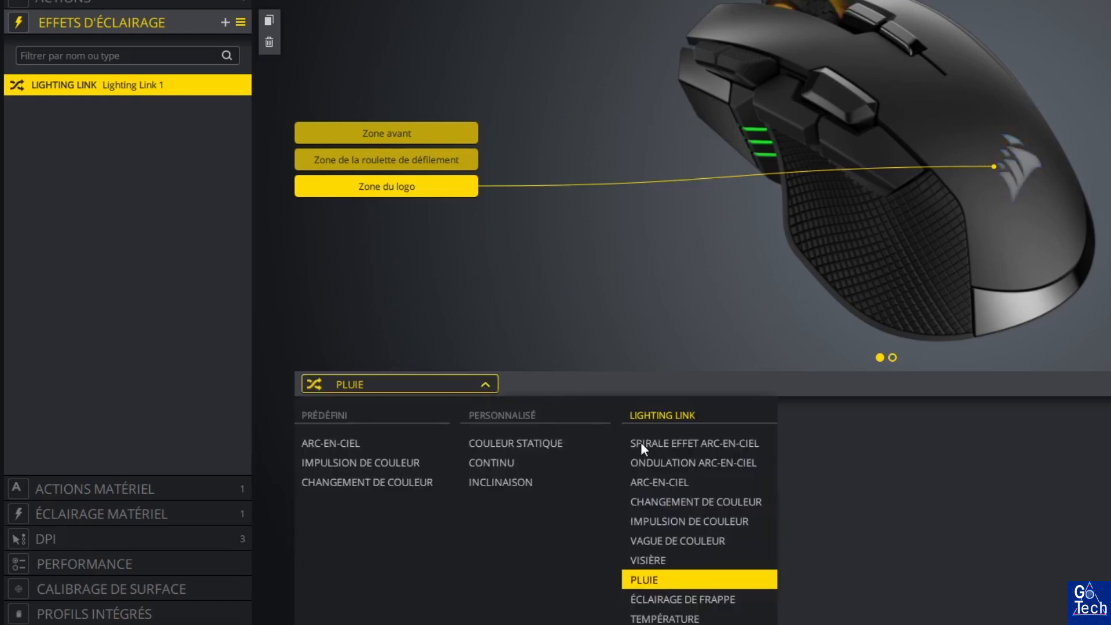
{"action": "left_click", "coordinate": [687, 602]}
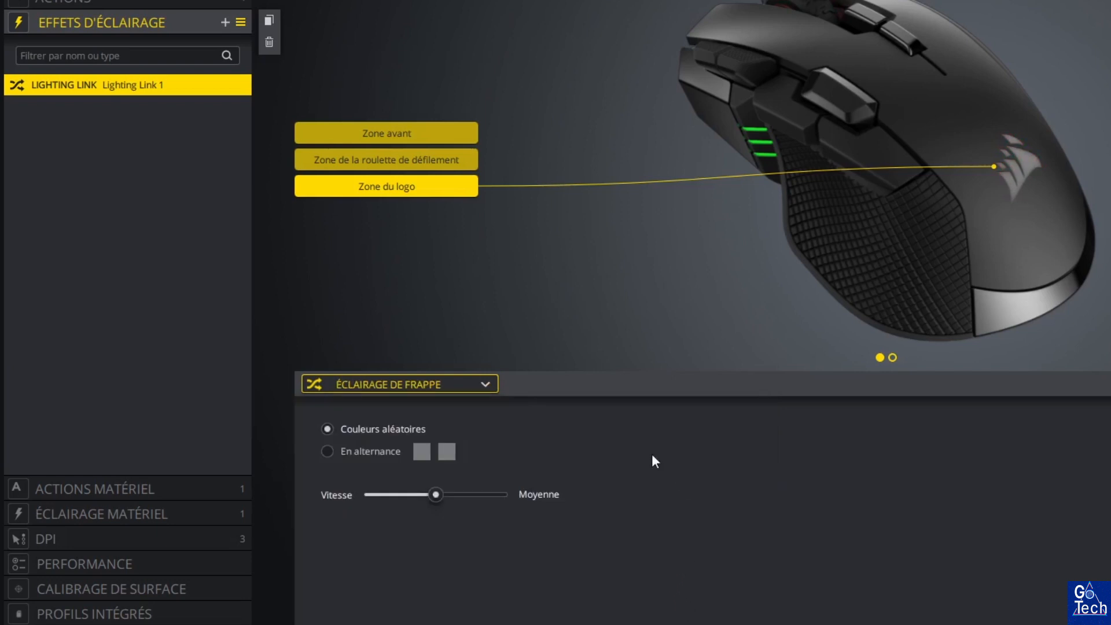
{"action": "left_click", "coordinate": [326, 451]}
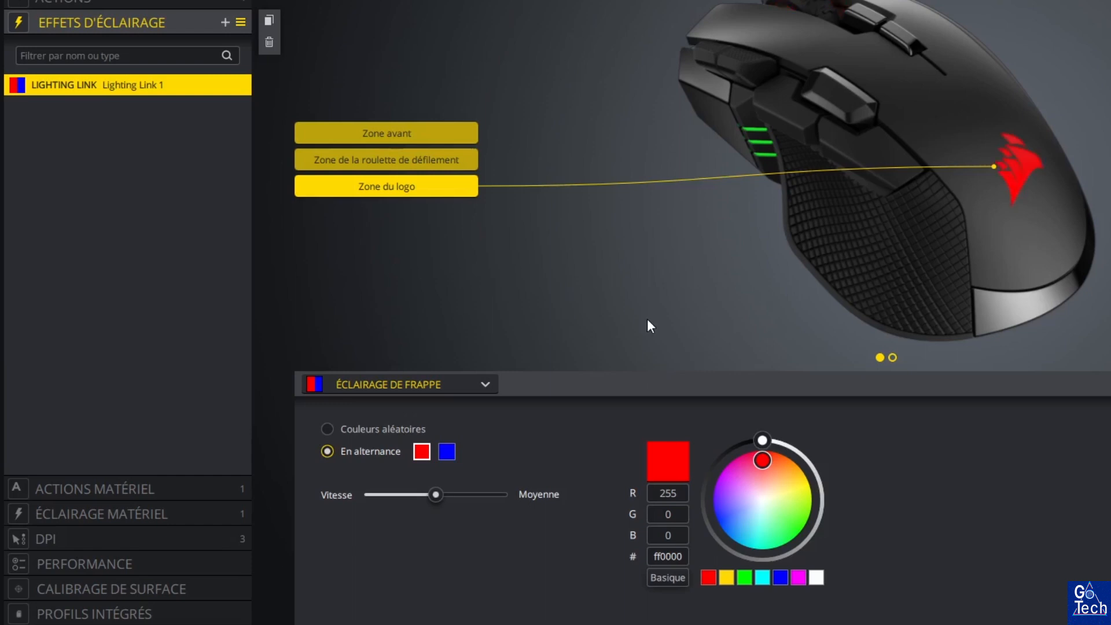
{"action": "left_click_drag", "start_coordinate": [447, 494], "coordinate": [512, 494]}
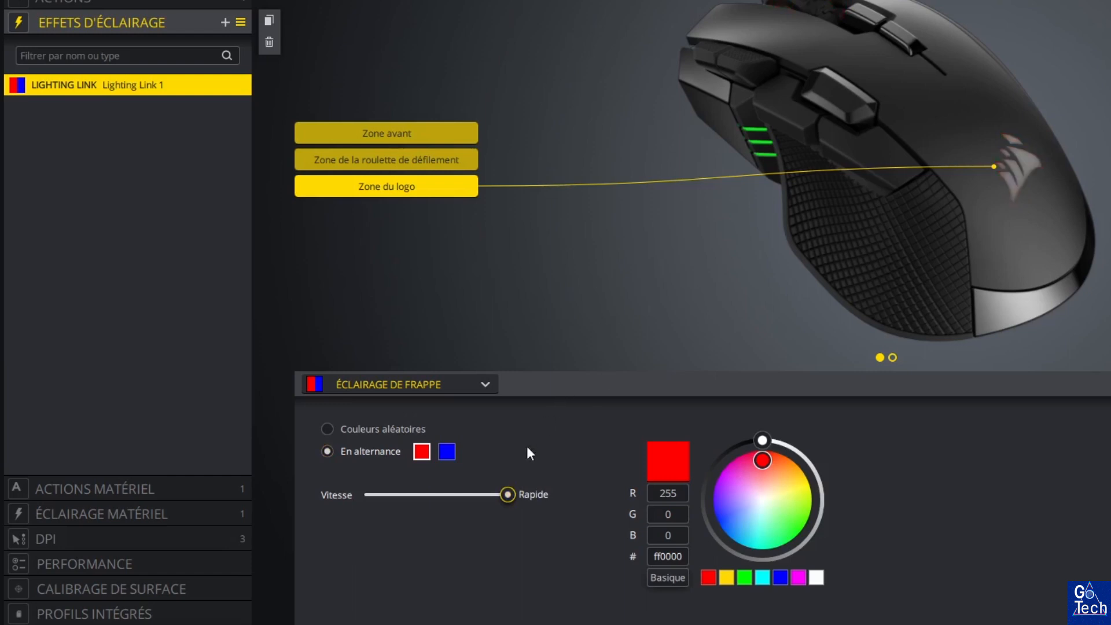
{"action": "left_click_drag", "start_coordinate": [507, 495], "coordinate": [312, 496]}
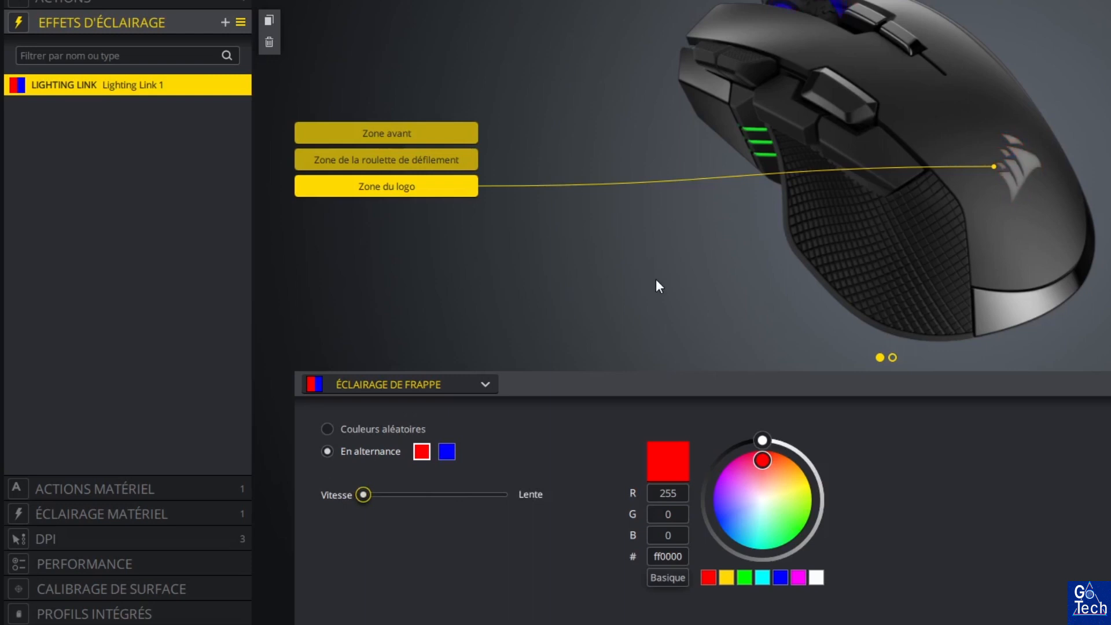
{"action": "left_click", "coordinate": [328, 429]}
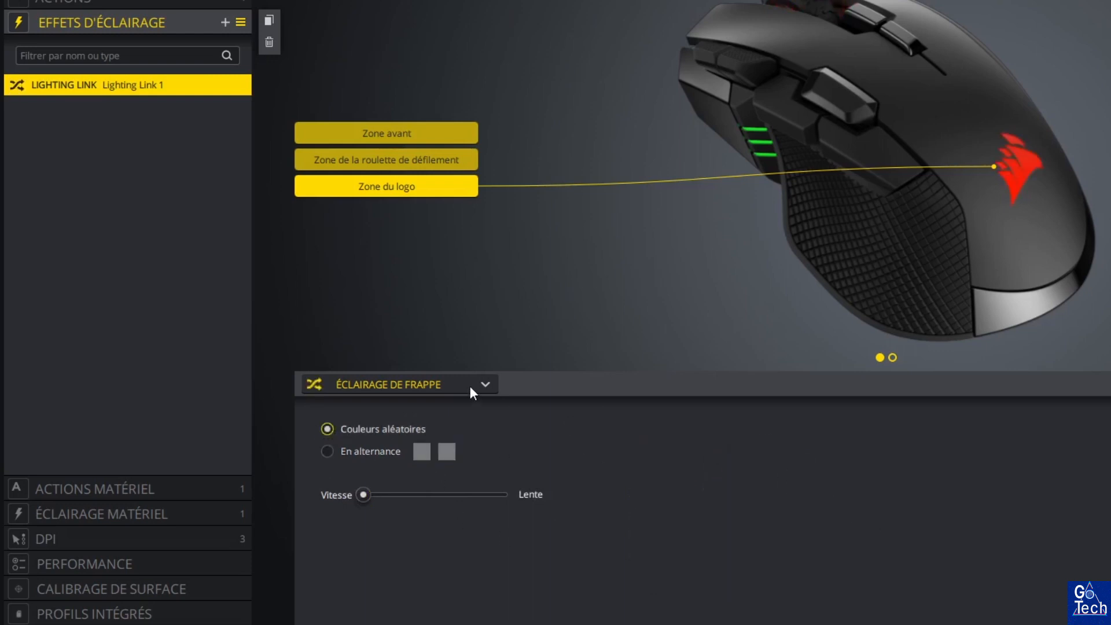
Step: Apply the Lighting Link effect Température and set its 20 °C colour to ffc998
{"action": "left_click", "coordinate": [470, 387]}
{"action": "left_click", "coordinate": [691, 617]}
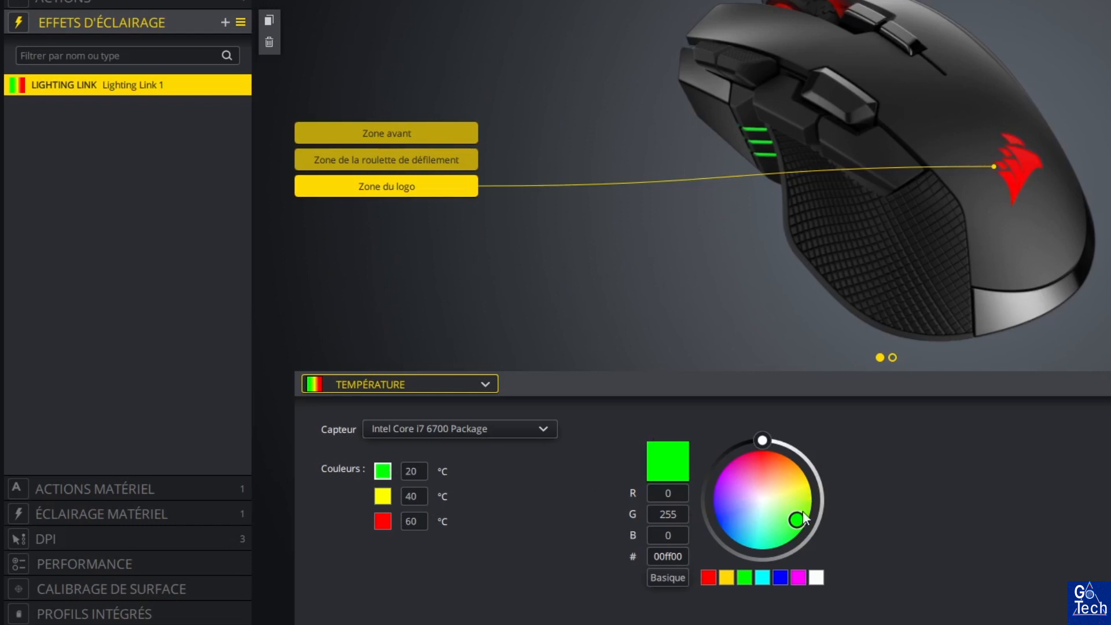
{"action": "mouse_move", "coordinate": [798, 516]}
{"action": "left_mouse_down"}
{"action": "mouse_move", "coordinate": [797, 497]}
{"action": "mouse_move", "coordinate": [771, 487]}
{"action": "left_mouse_up"}
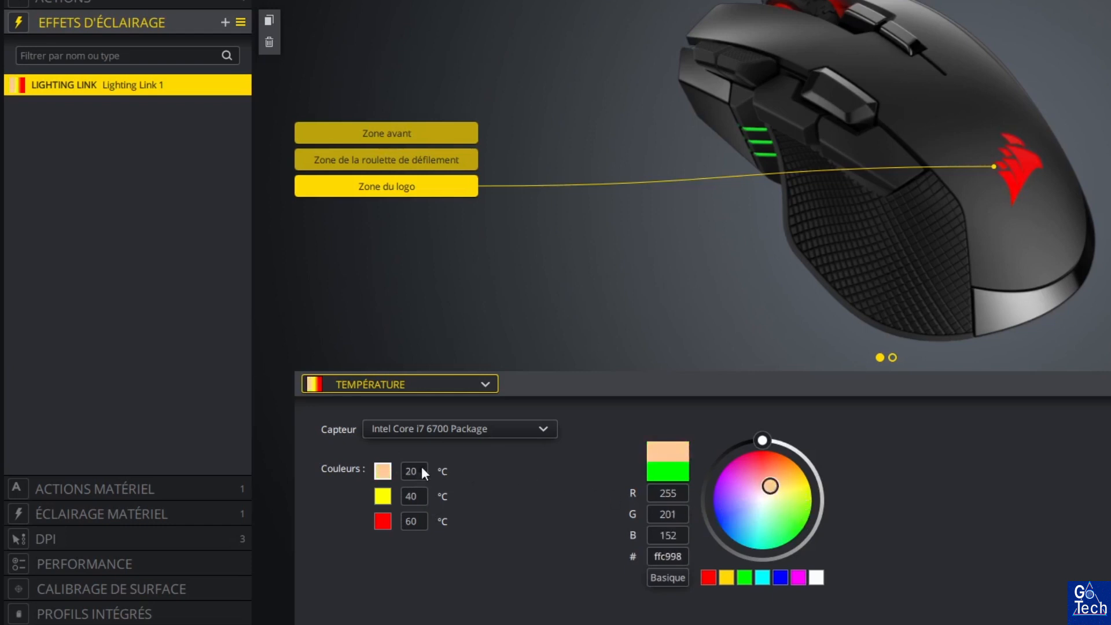
Step: Look through the temperature sensors available for the Température effect and select Intel Core i7 6700 Package
{"action": "left_click", "coordinate": [457, 428]}
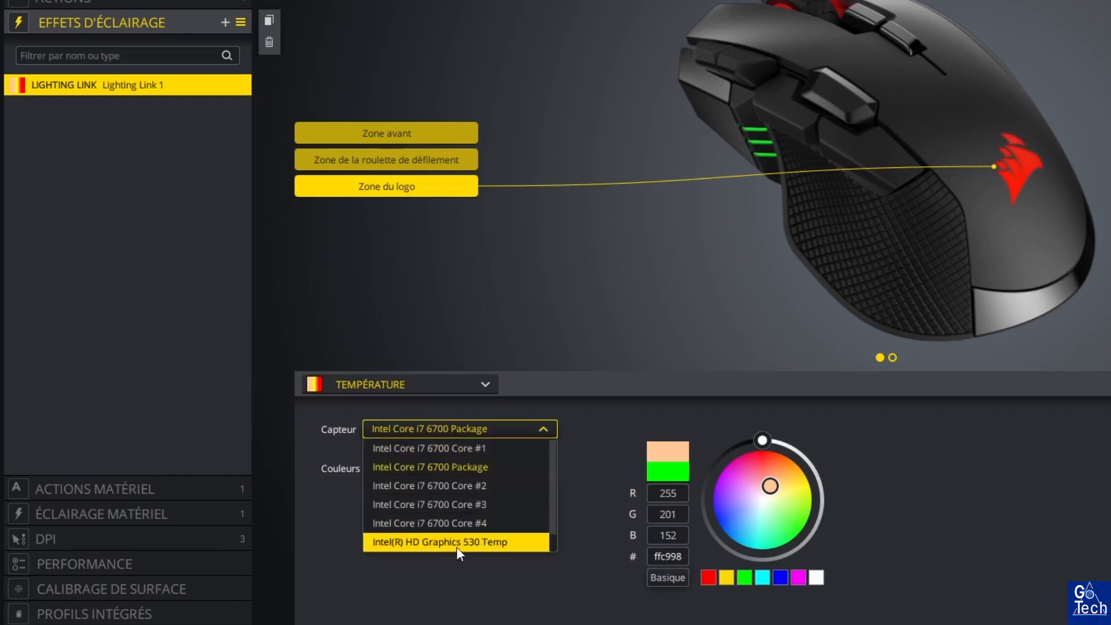
{"action": "scroll", "coordinate": [512, 543], "scroll_direction": "down", "scroll_amount": 1}
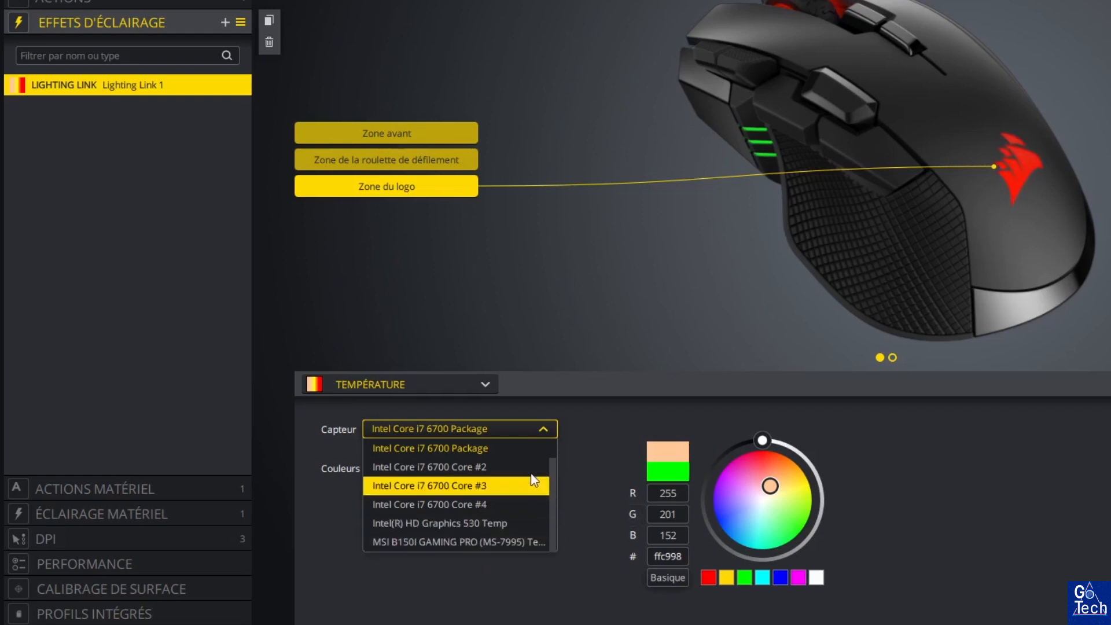
{"action": "left_click", "coordinate": [522, 444]}
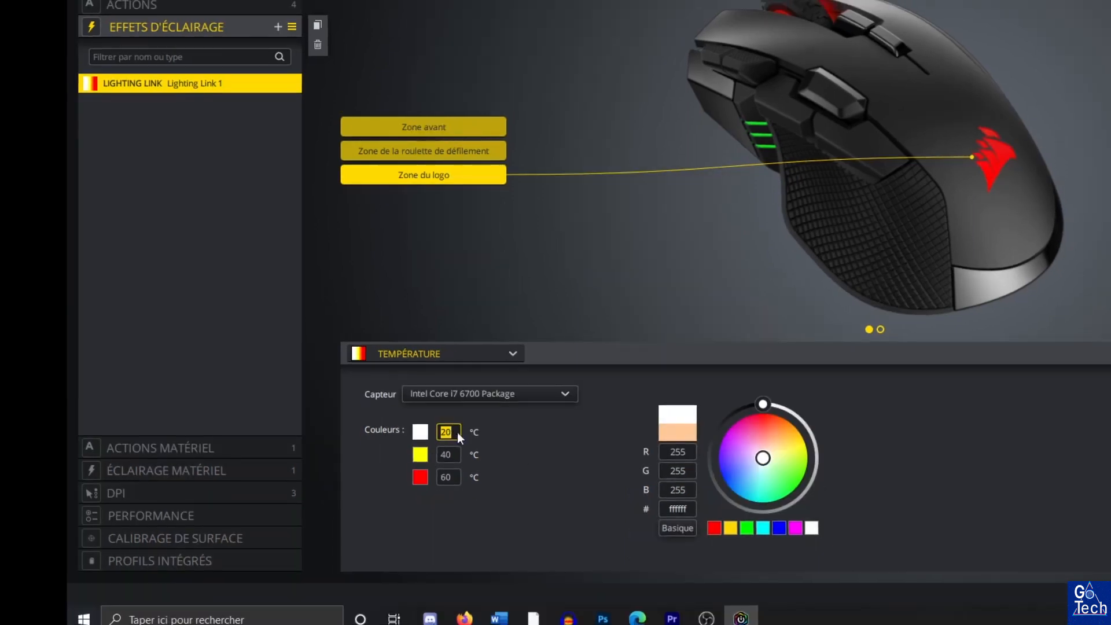
Step: Colour the Température effect's first level light orange and its second ff6f00, and set the three thresholds to 39, 59 and 80 °C
{"action": "left_click_drag", "start_coordinate": [763, 454], "coordinate": [783, 417]}
{"action": "left_click", "coordinate": [424, 455]}
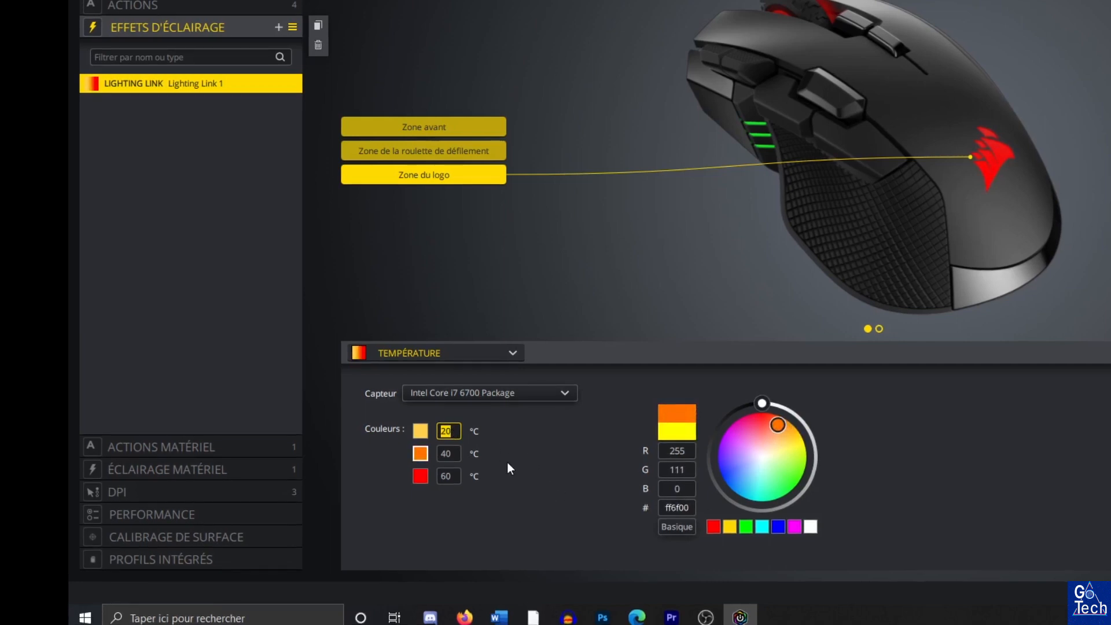
{"action": "type", "text": "40"}
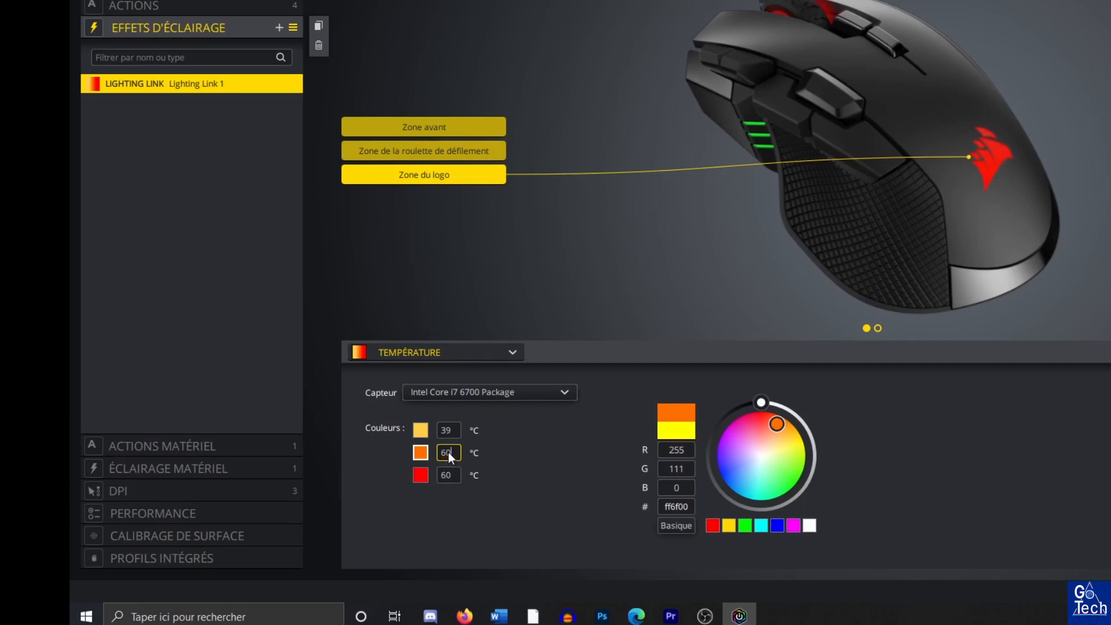
{"action": "left_click", "coordinate": [450, 474]}
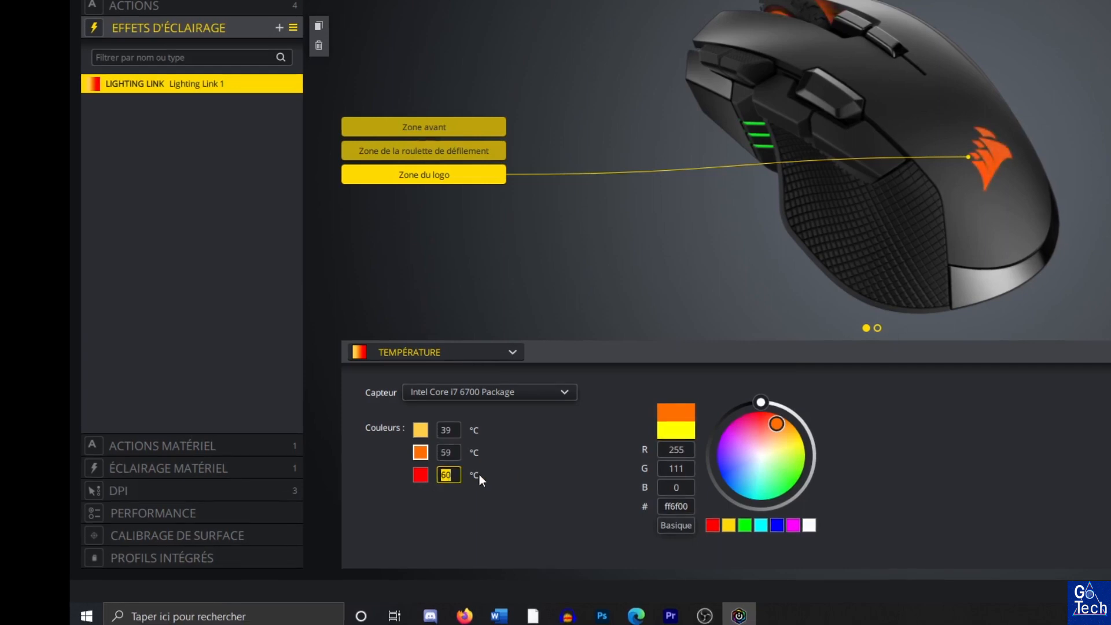
{"action": "type", "text": "80"}
{"action": "key", "text": "Return"}
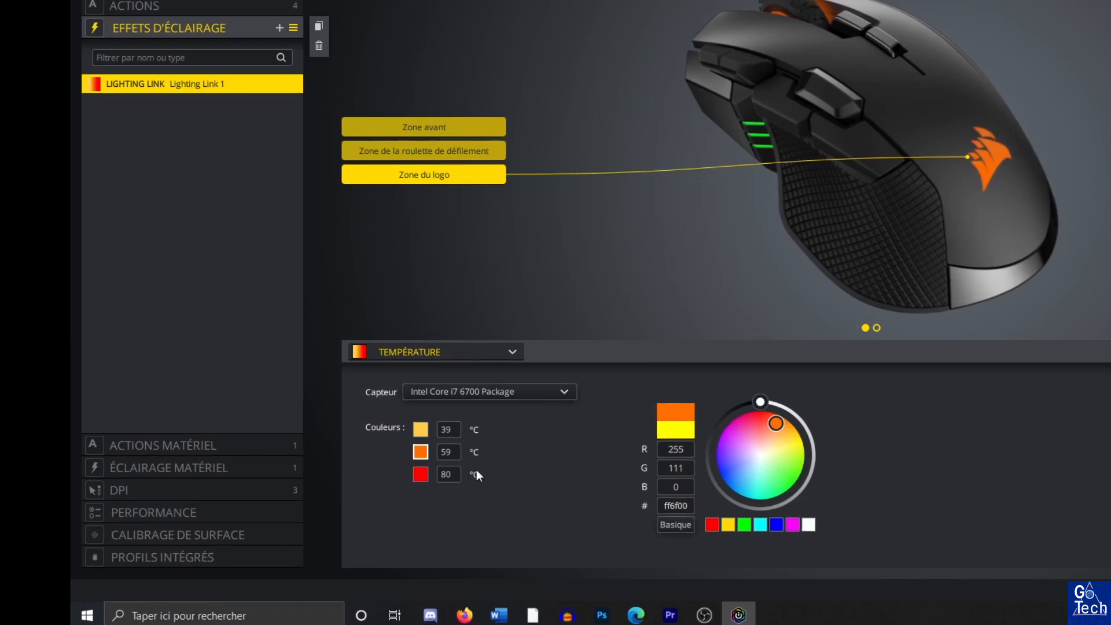
Step: Apply the Lighting Link effect Couleur statique with the red colour ff001c
{"action": "left_click", "coordinate": [497, 349]}
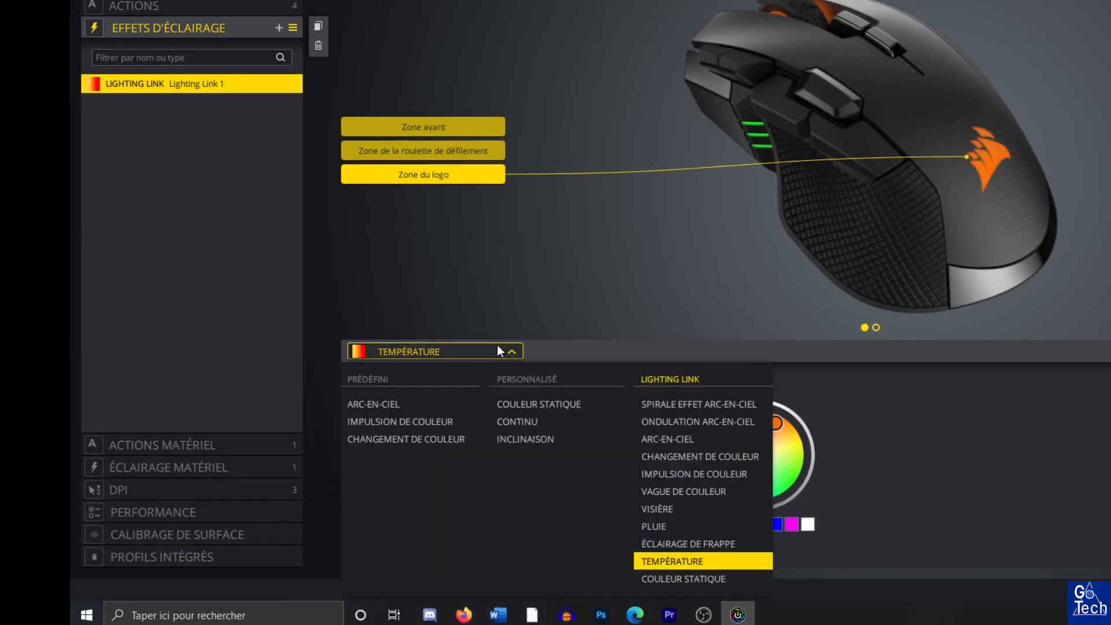
{"action": "left_click", "coordinate": [701, 579]}
{"action": "left_click", "coordinate": [751, 418]}
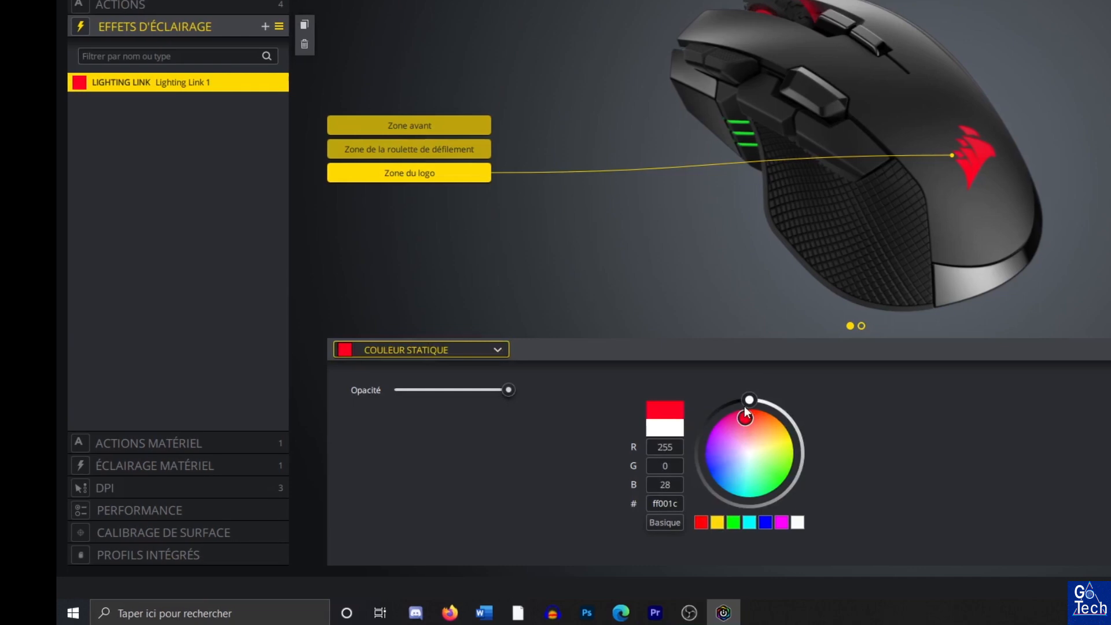
{"action": "left_click", "coordinate": [422, 173]}
{"action": "left_click", "coordinate": [412, 172]}
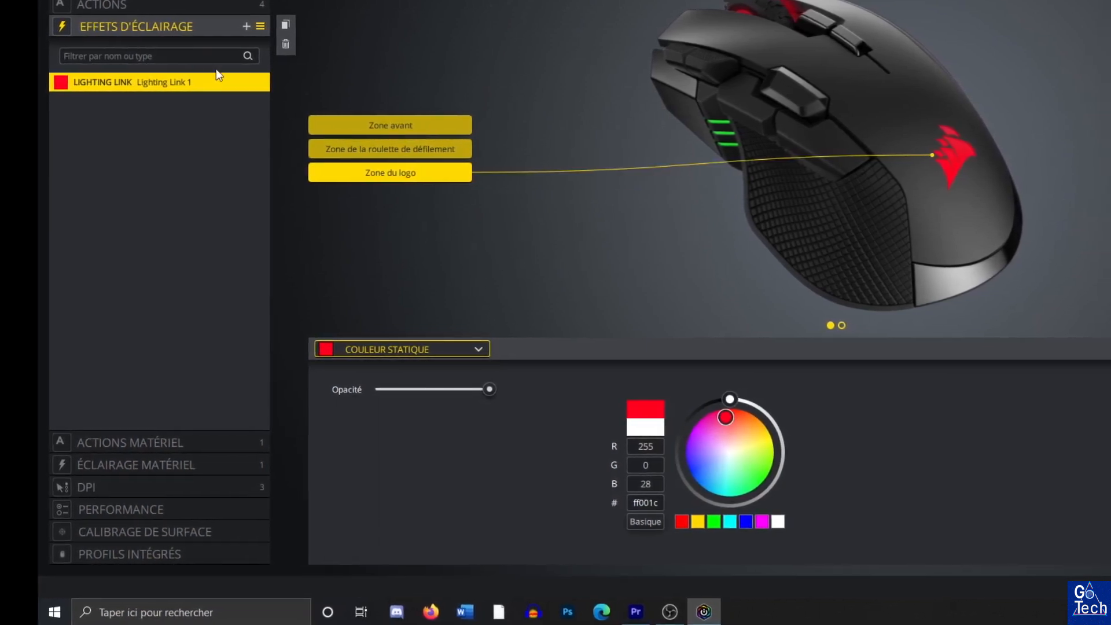
Step: Leave the lighting effects for the mouse's Actions and set the Option button's action type to Texte
{"action": "left_click", "coordinate": [191, 26]}
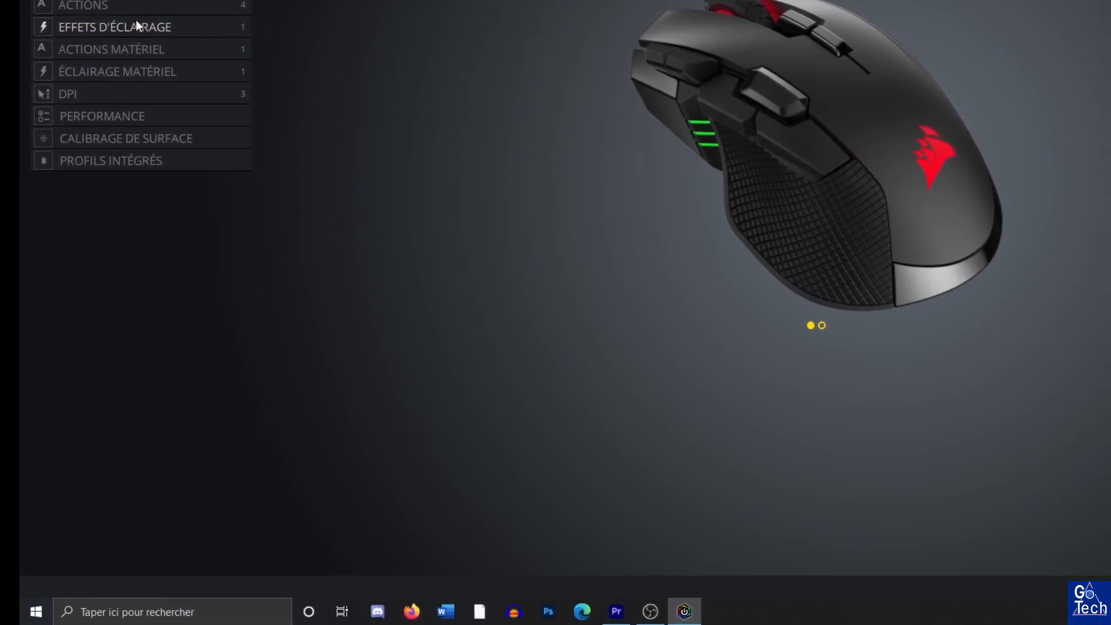
{"action": "left_click", "coordinate": [68, 6]}
{"action": "left_click", "coordinate": [503, 347]}
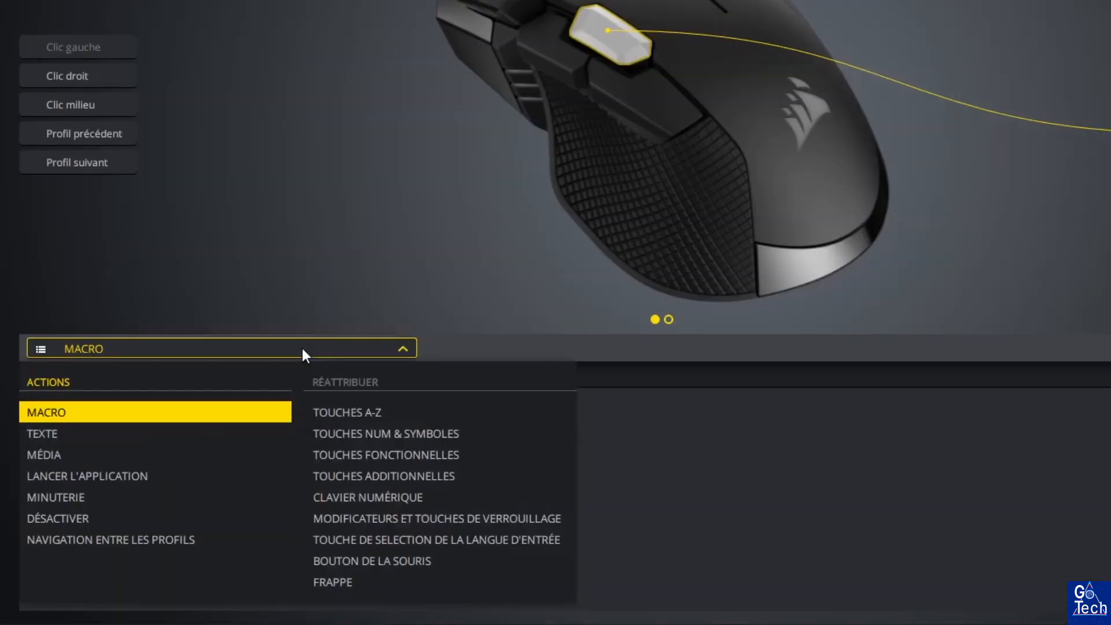
{"action": "left_click", "coordinate": [71, 437]}
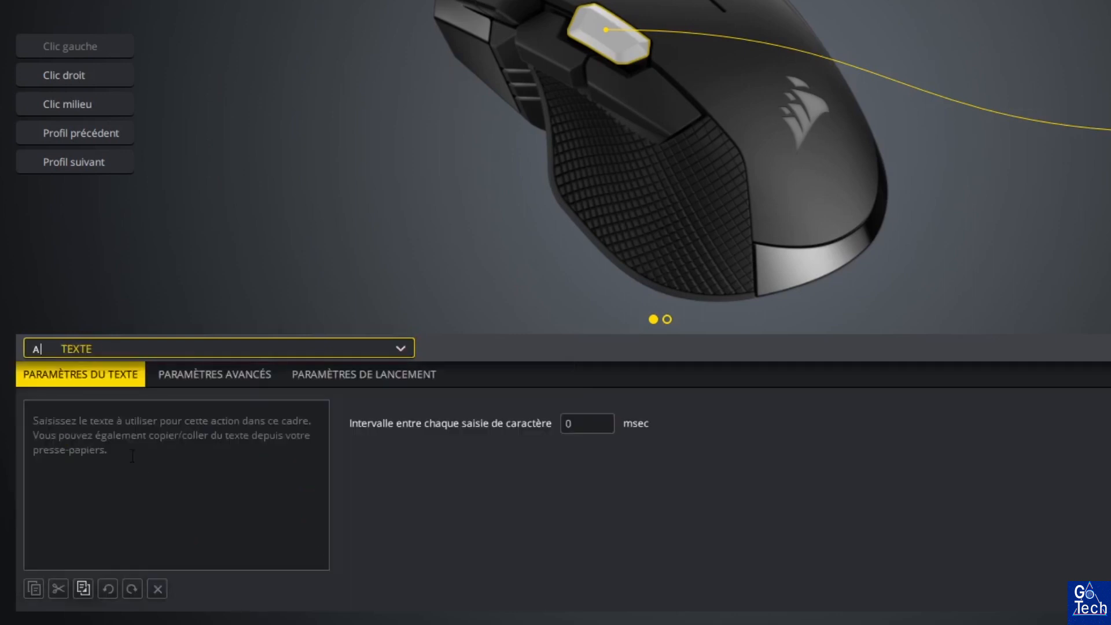
Step: Examine the text, advanced and launch settings offered for the Texte action
{"action": "left_click", "coordinate": [192, 377]}
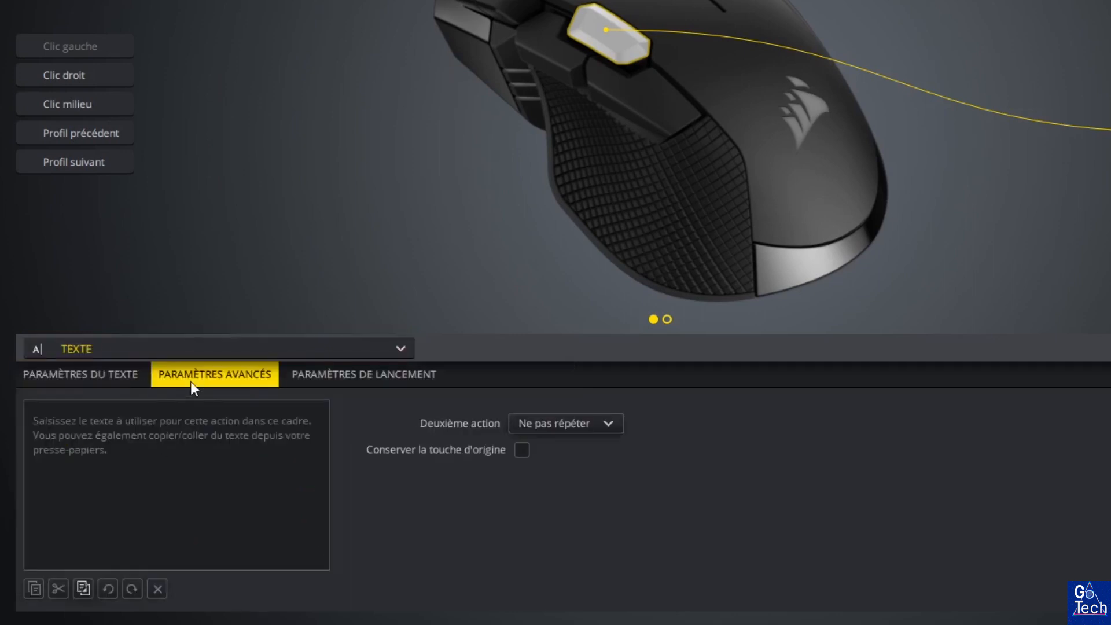
{"action": "left_click", "coordinate": [310, 375]}
{"action": "left_click", "coordinate": [134, 375]}
{"action": "left_click", "coordinate": [166, 347]}
{"action": "left_click", "coordinate": [65, 433]}
{"action": "left_click", "coordinate": [97, 451]}
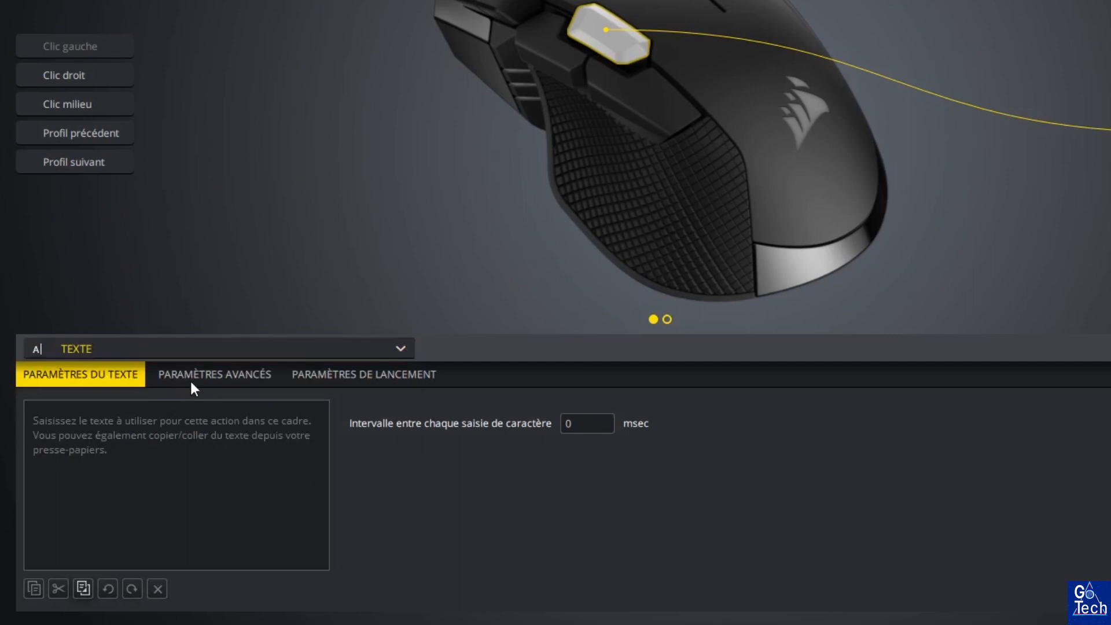
{"action": "left_click", "coordinate": [231, 376]}
{"action": "left_click", "coordinate": [331, 381]}
{"action": "left_click", "coordinate": [137, 377]}
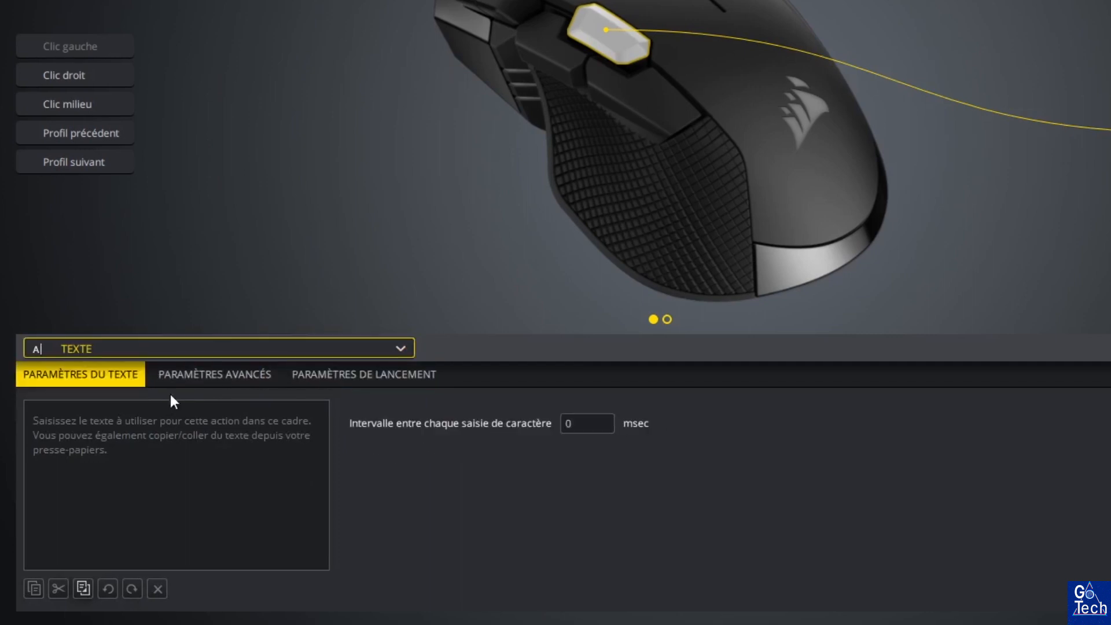
{"action": "left_click", "coordinate": [188, 380]}
{"action": "left_click", "coordinate": [337, 373]}
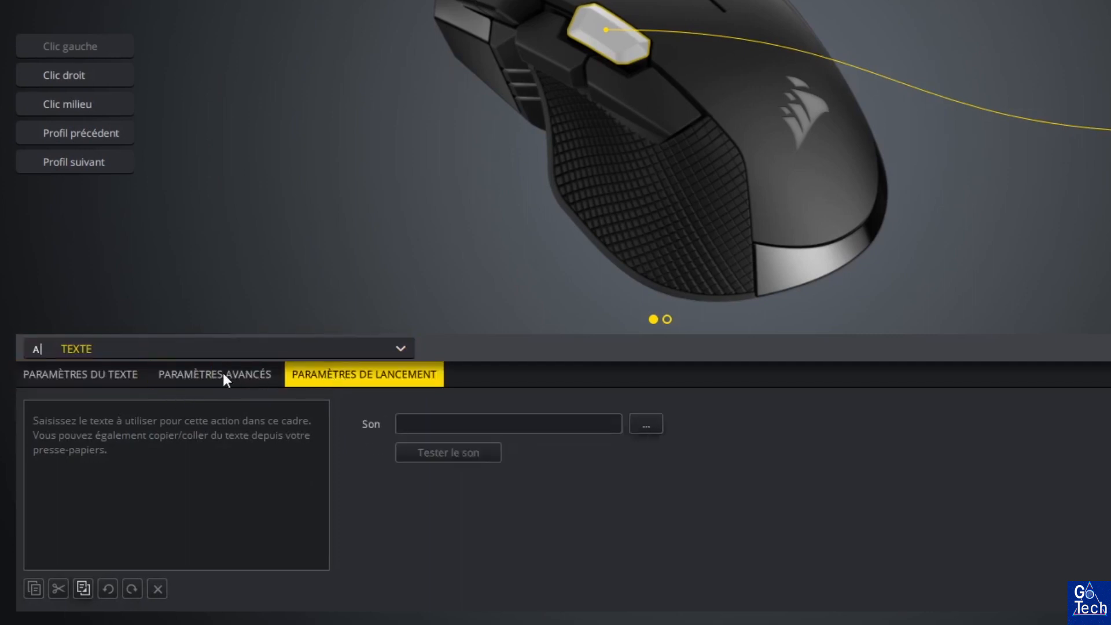
Step: Enter "deezer" as the text for the Option button's Texte action
{"action": "left_click", "coordinate": [138, 371]}
{"action": "left_click", "coordinate": [172, 346]}
{"action": "left_click", "coordinate": [171, 346]}
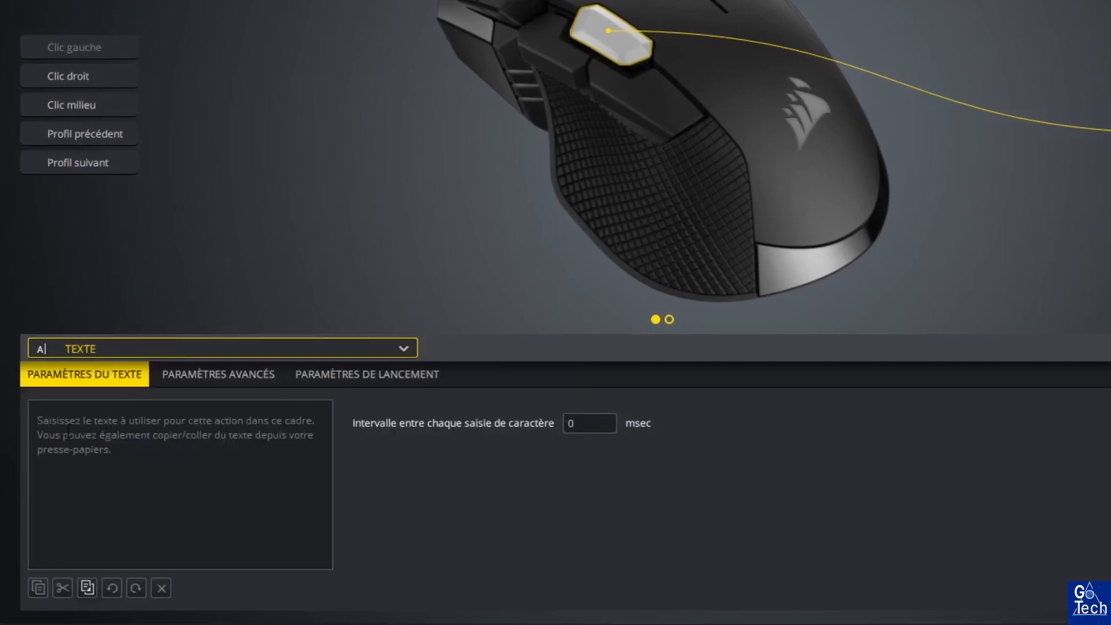
{"action": "left_click", "coordinate": [99, 442]}
{"action": "type", "text": "deezer"}
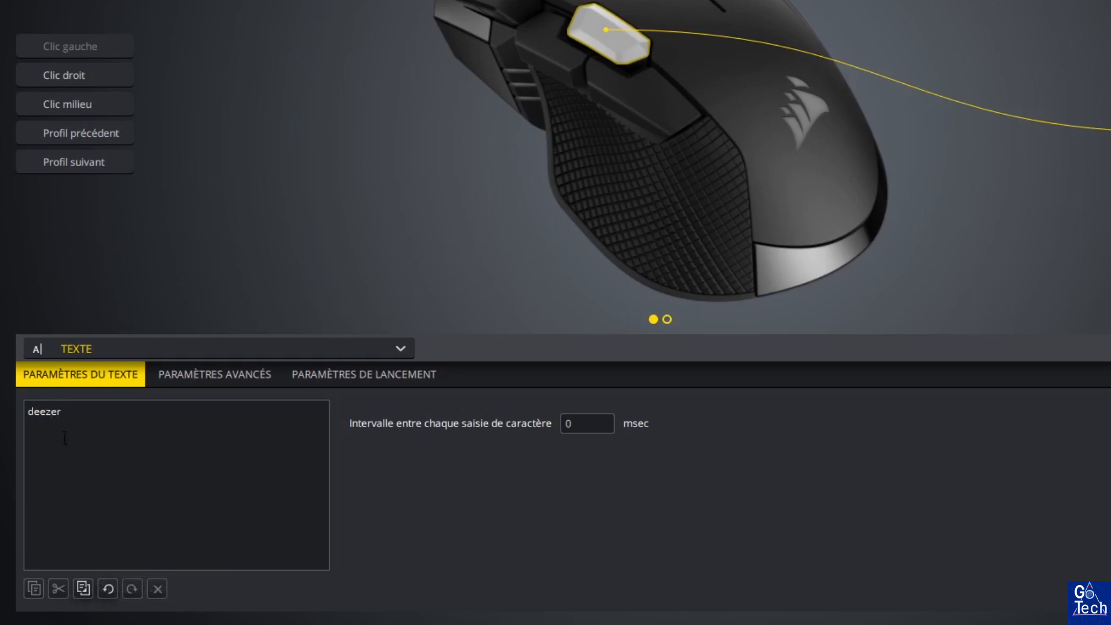
Step: Change the Option button's action to Média and try its playback, track and volume commands, ending on Augmenter le volume
{"action": "left_click", "coordinate": [188, 347]}
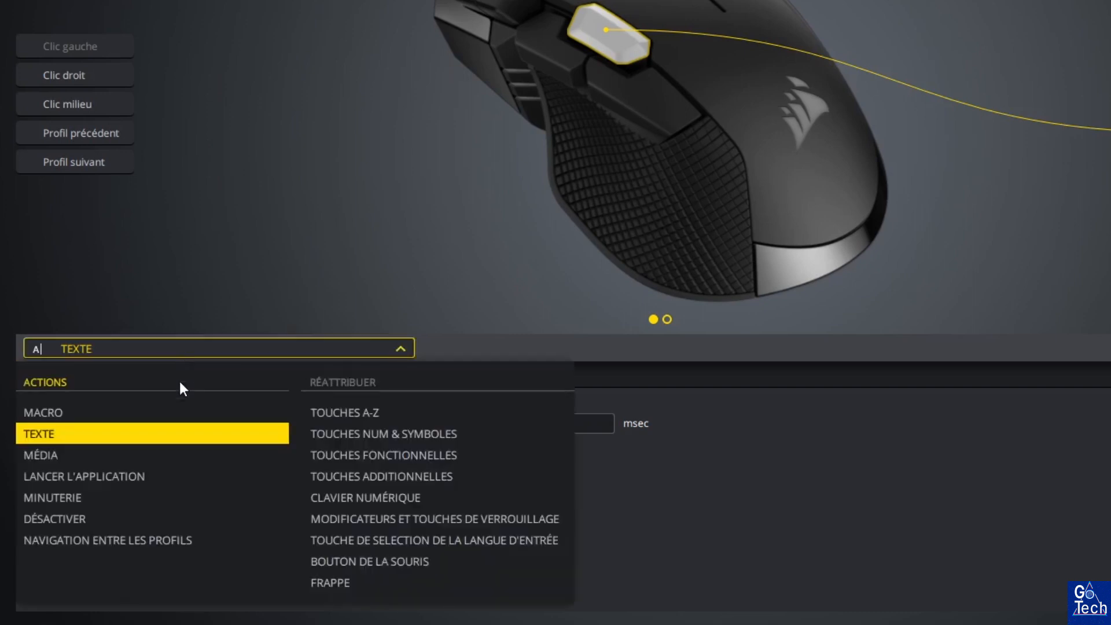
{"action": "left_click", "coordinate": [116, 455]}
{"action": "left_click", "coordinate": [70, 448]}
{"action": "left_click", "coordinate": [69, 473]}
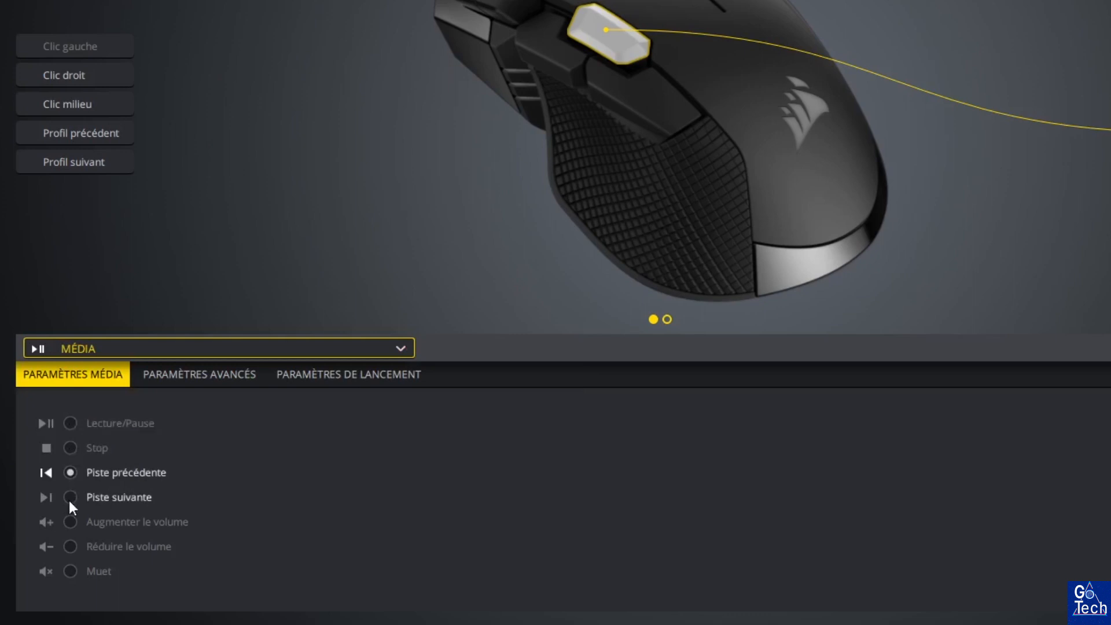
{"action": "left_click", "coordinate": [69, 499]}
{"action": "left_click", "coordinate": [71, 524]}
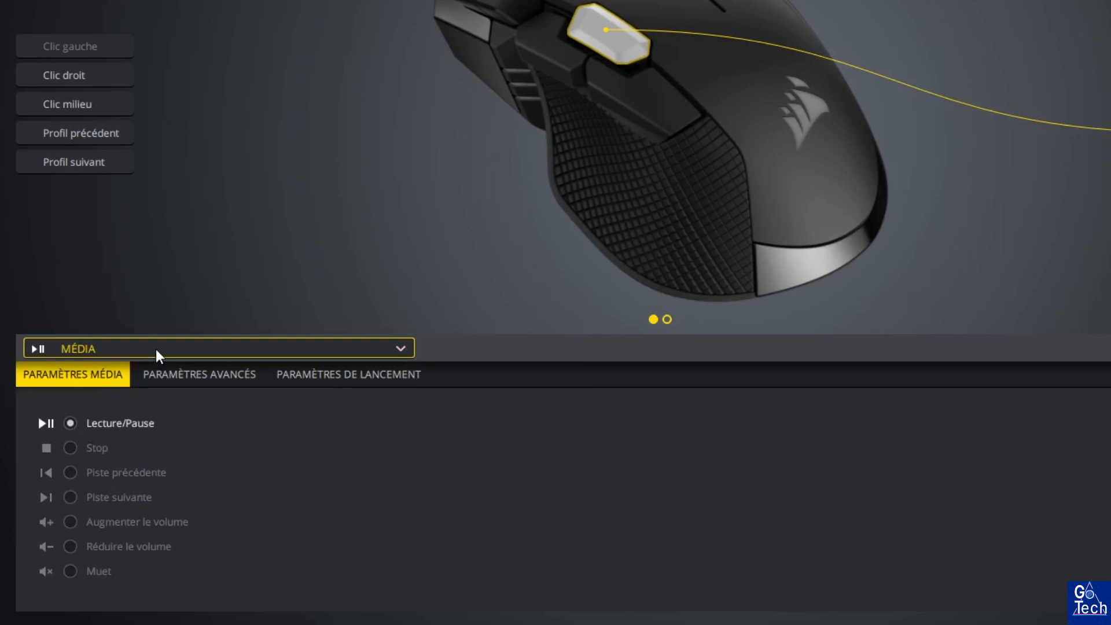
{"action": "left_click", "coordinate": [70, 448]}
{"action": "left_click", "coordinate": [68, 473]}
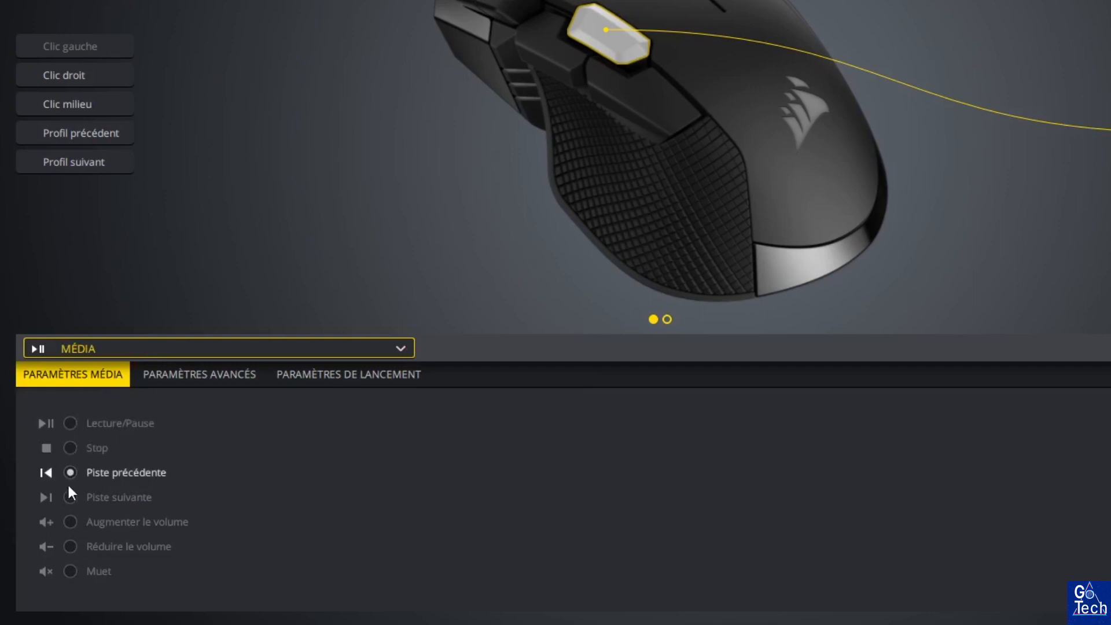
{"action": "left_click", "coordinate": [68, 499]}
{"action": "left_click", "coordinate": [71, 521]}
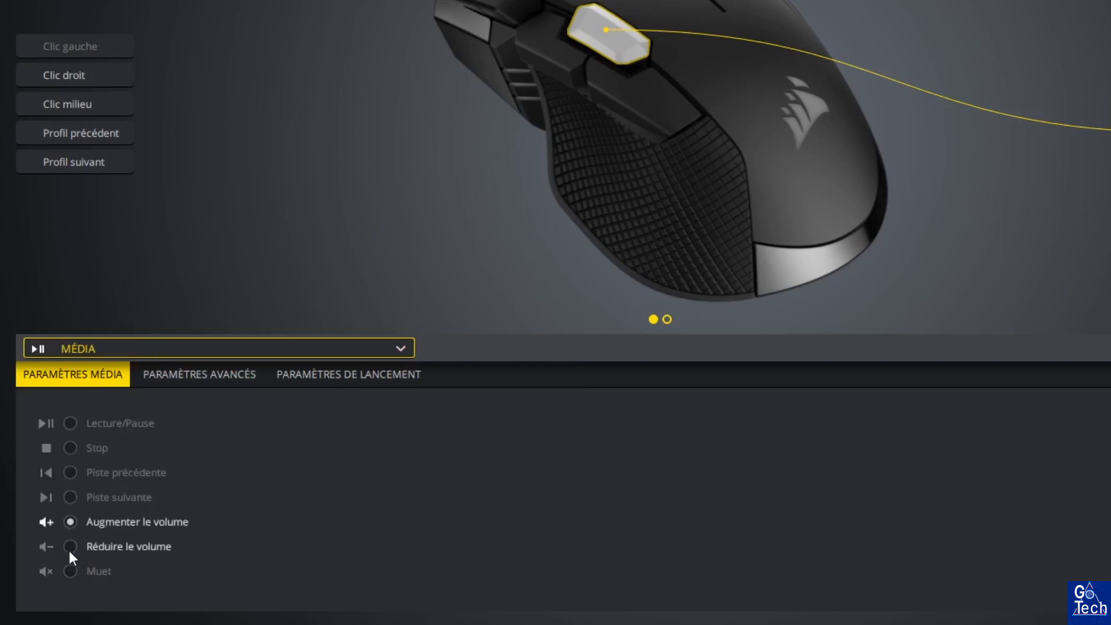
Step: Change the Option button's action to Lancer l'application and choose Firefox as the web browser to launch
{"action": "left_click", "coordinate": [149, 347]}
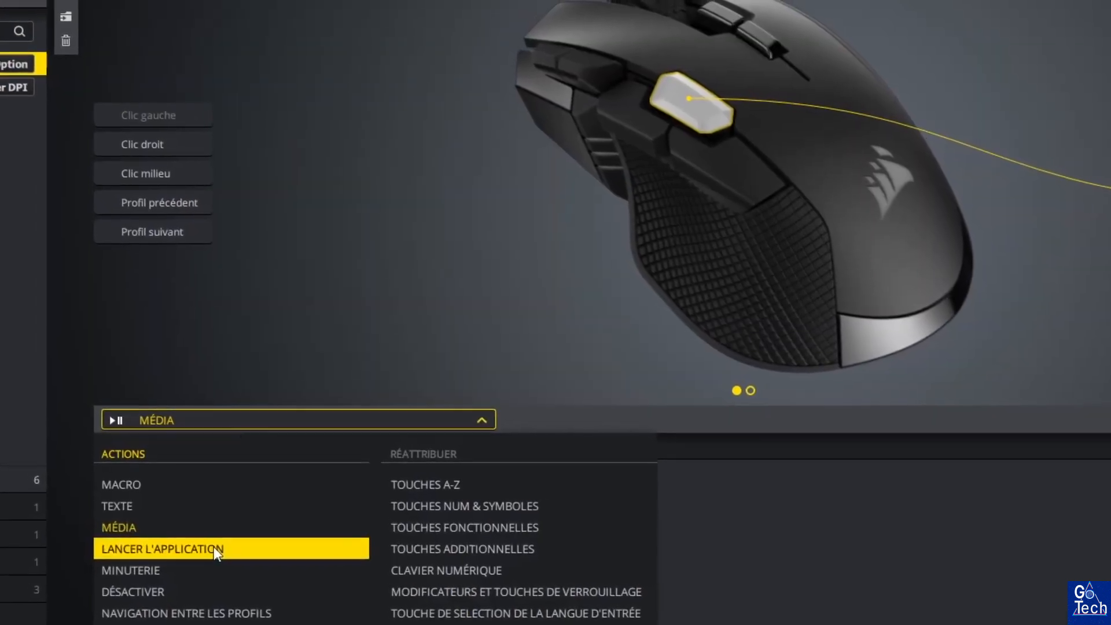
{"action": "left_click", "coordinate": [214, 548]}
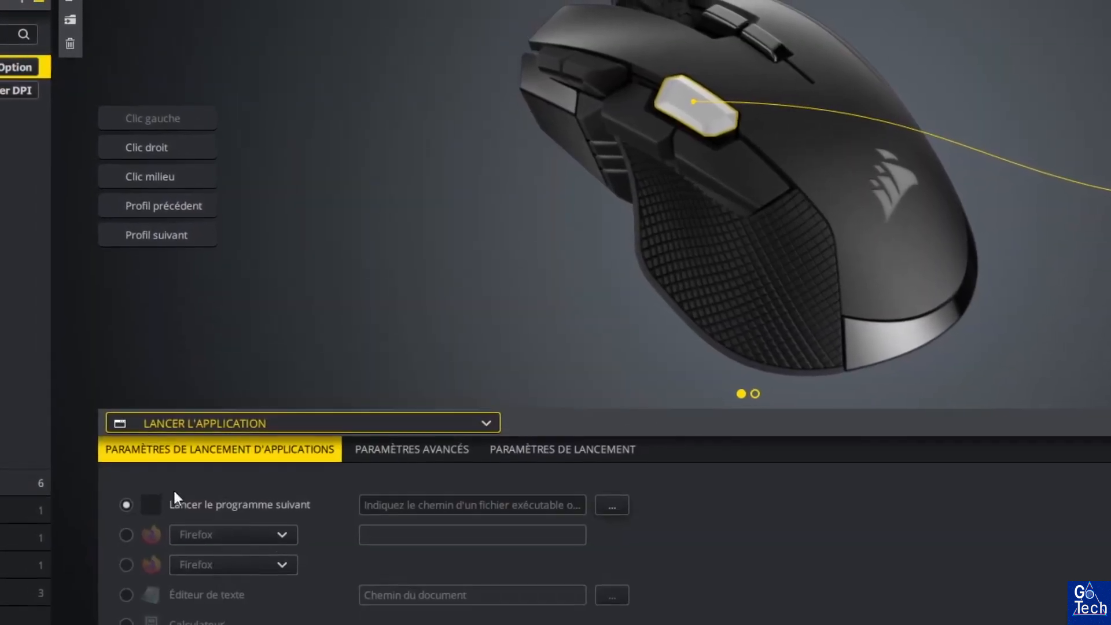
{"action": "left_click", "coordinate": [131, 539]}
{"action": "left_click", "coordinate": [234, 539]}
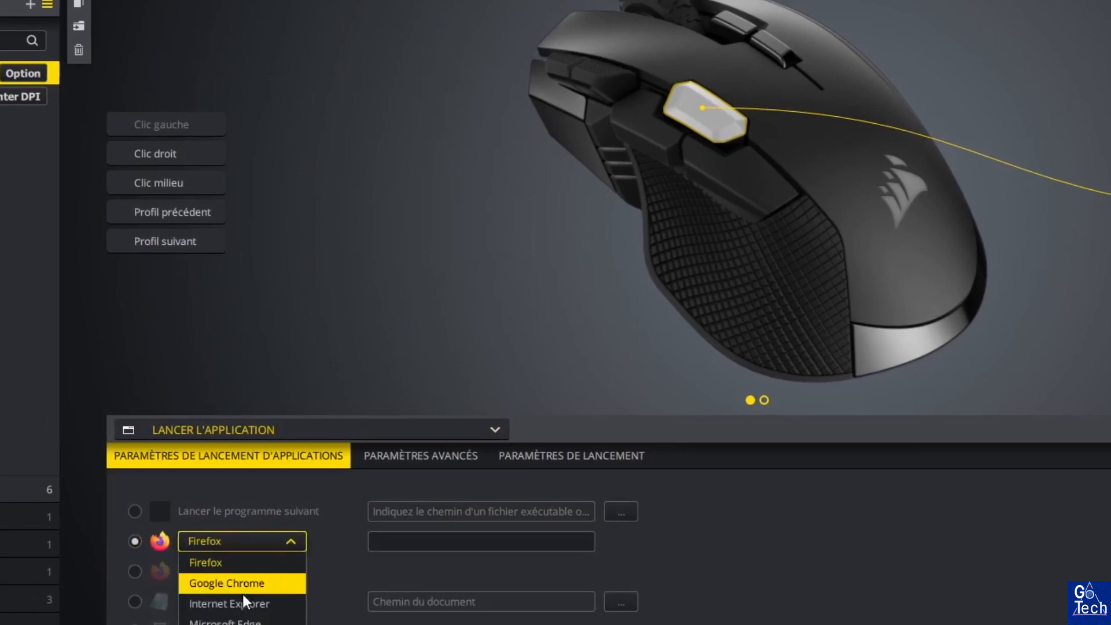
{"action": "left_click", "coordinate": [243, 565]}
Step: Switch the launch action to the mail client option and set the client to Courrier
{"action": "left_click", "coordinate": [141, 575]}
{"action": "left_click", "coordinate": [226, 573]}
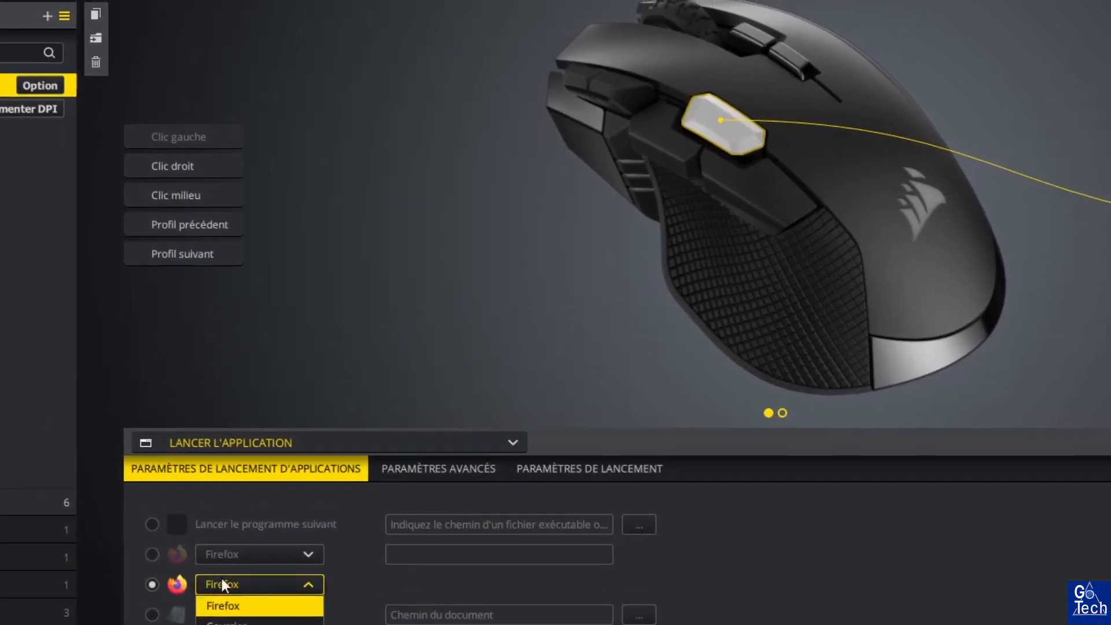
{"action": "left_click", "coordinate": [238, 599]}
{"action": "left_click", "coordinate": [276, 585]}
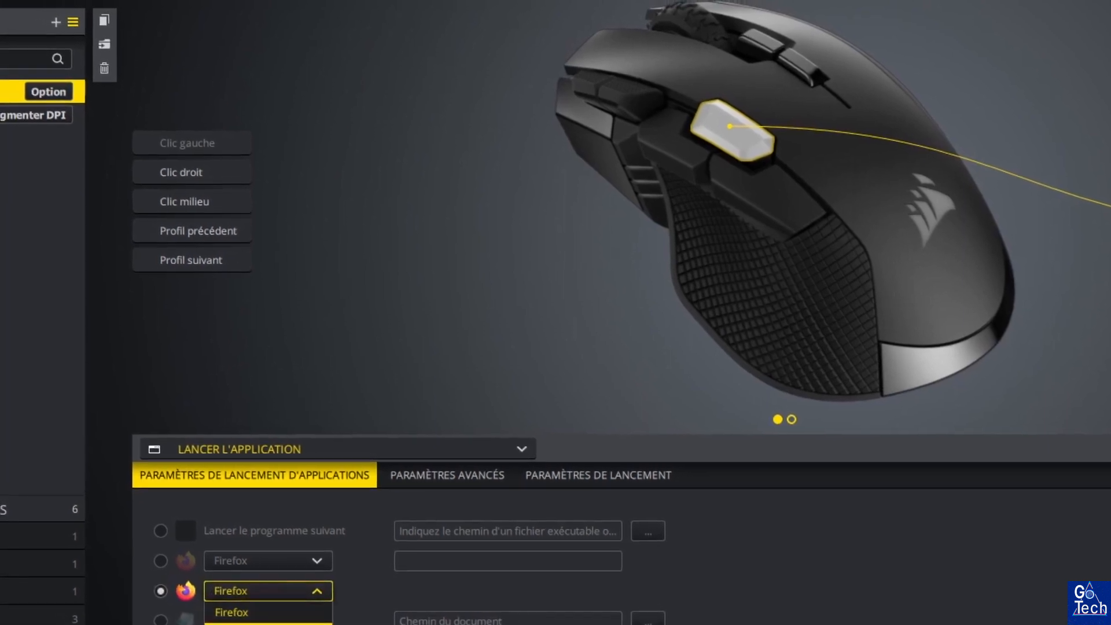
{"action": "left_click", "coordinate": [249, 624]}
Step: Select Lancer le programme suivant and browse the executable files, trying to pick Adobe After Effects 2020
{"action": "left_click", "coordinate": [166, 536]}
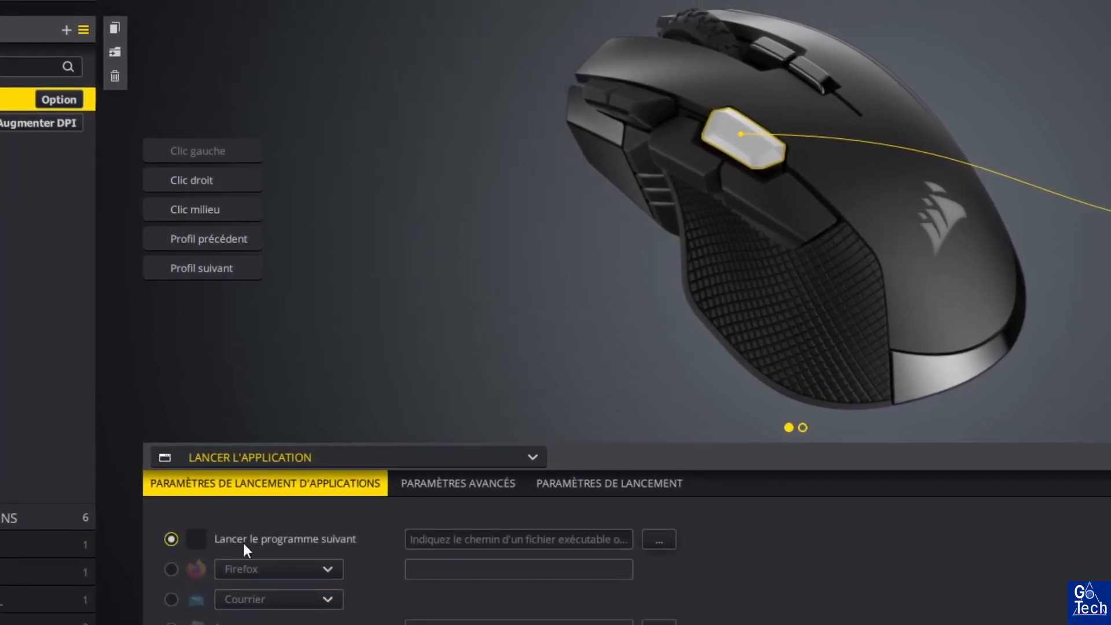
{"action": "left_click", "coordinate": [663, 543]}
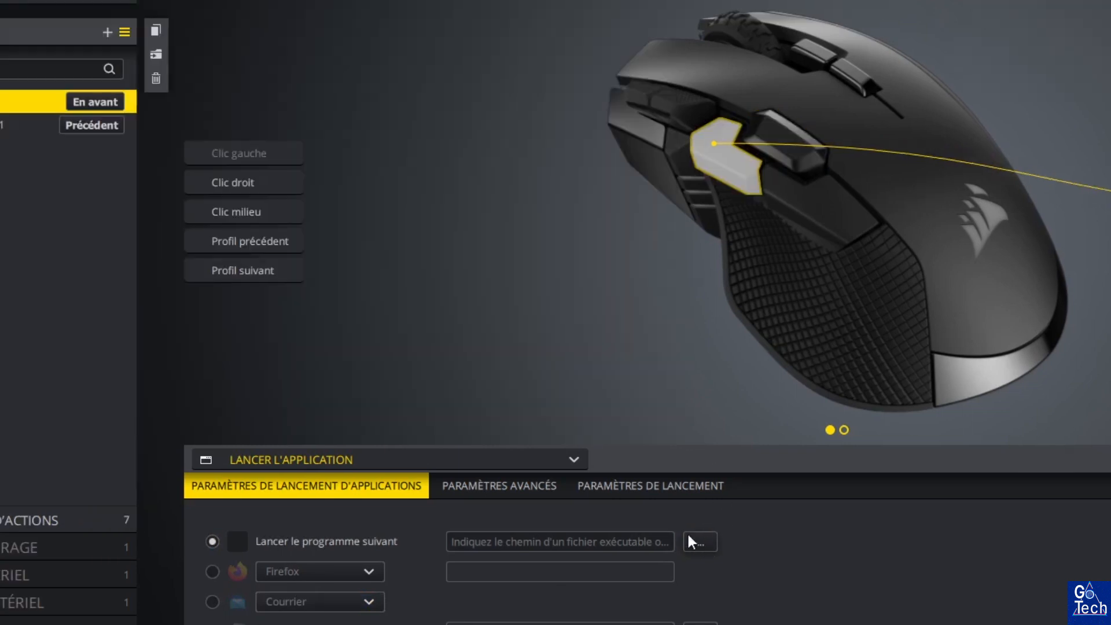
{"action": "left_click", "coordinate": [710, 544]}
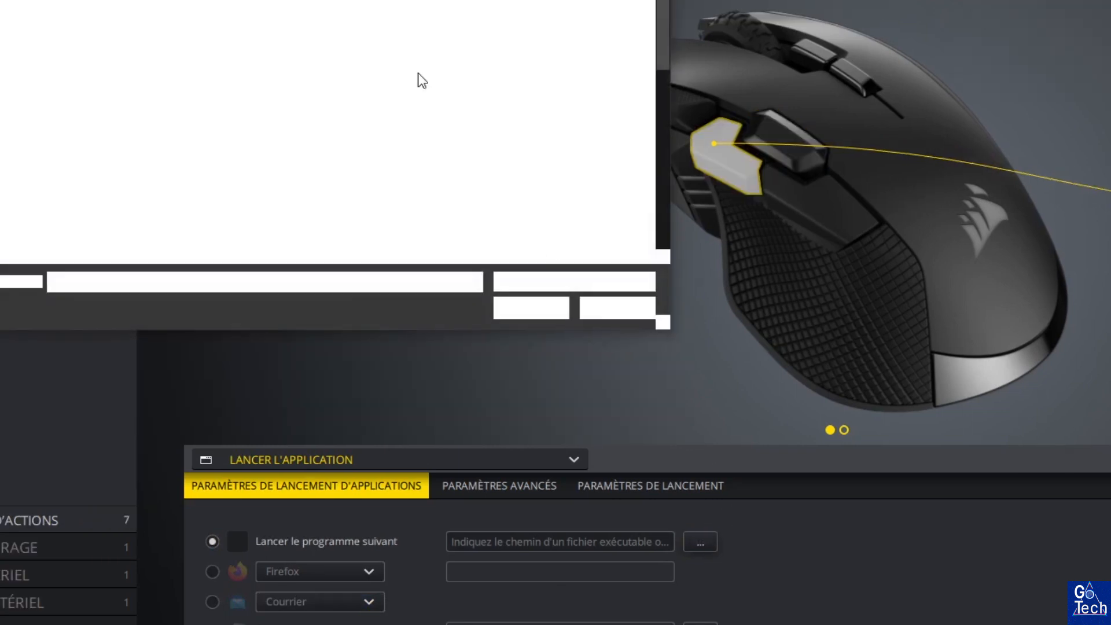
{"action": "scroll", "coordinate": [147, 20], "scroll_direction": "down", "scroll_amount": 12}
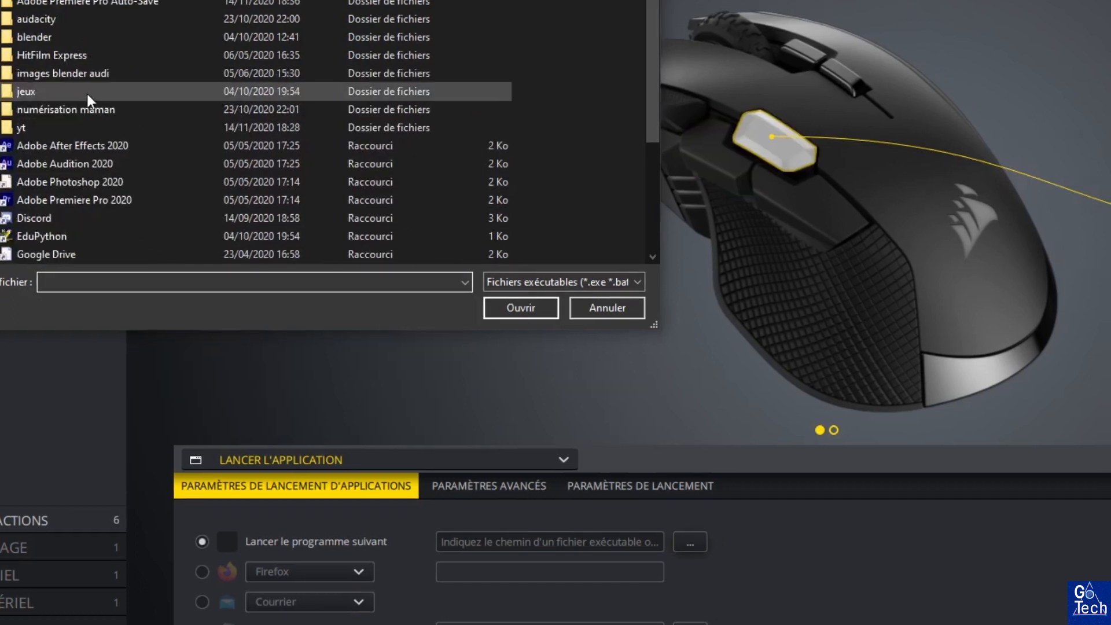
{"action": "scroll", "coordinate": [81, 98], "scroll_direction": "down", "scroll_amount": 1}
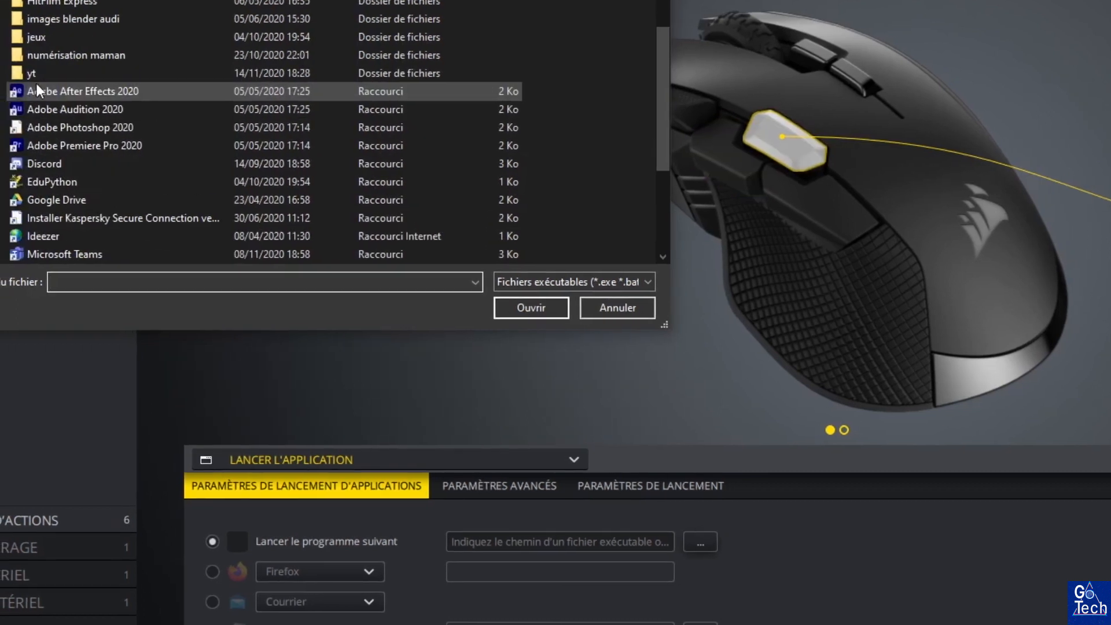
{"action": "left_click", "coordinate": [58, 90]}
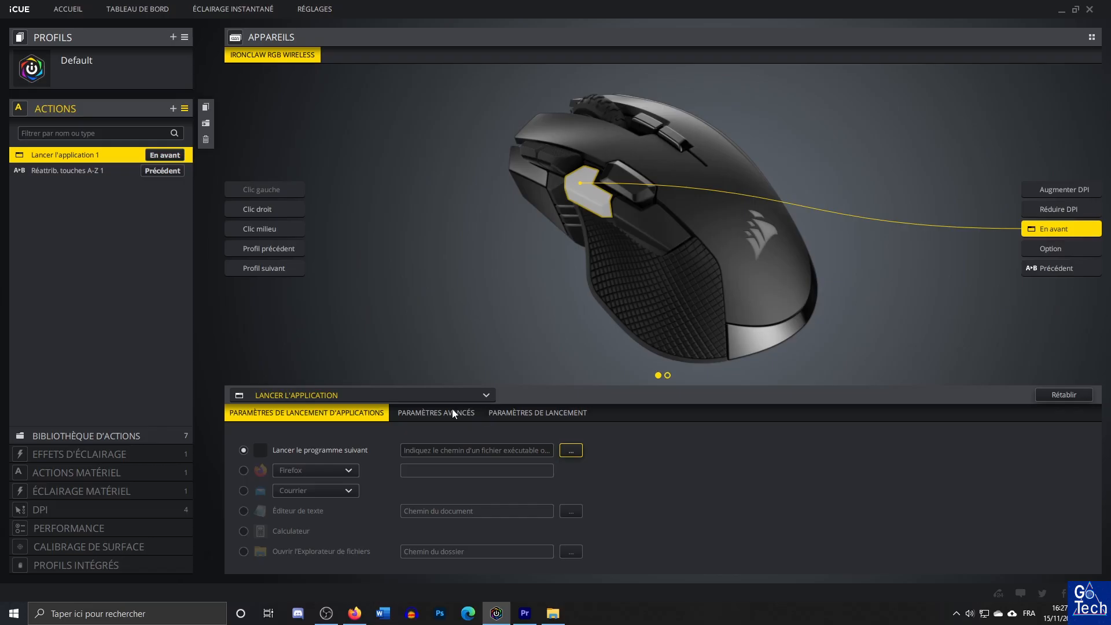
Step: Check the launch sound setting of the En avant button's application action and cancel the audio file selection
{"action": "left_click", "coordinate": [524, 482]}
{"action": "left_click", "coordinate": [552, 413]}
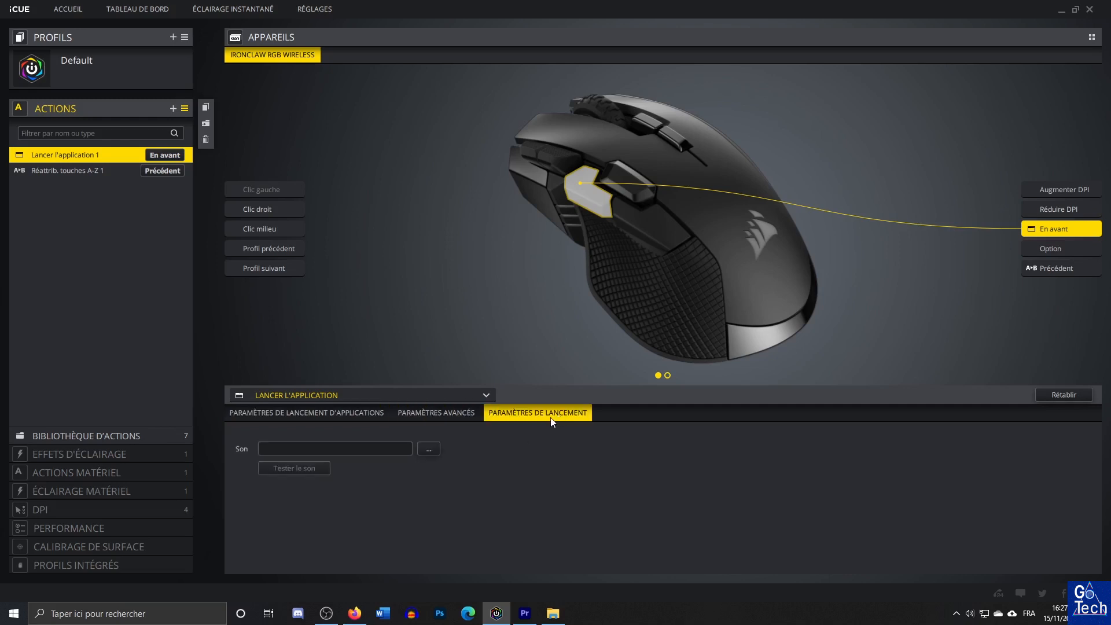
{"action": "left_click", "coordinate": [428, 449]}
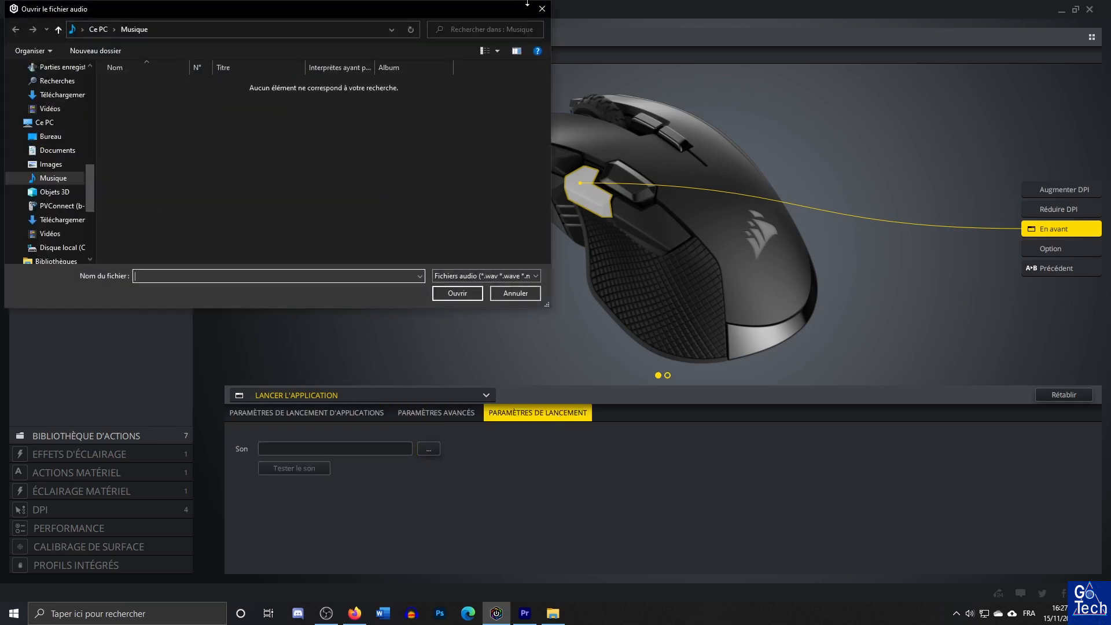
{"action": "left_click", "coordinate": [541, 9]}
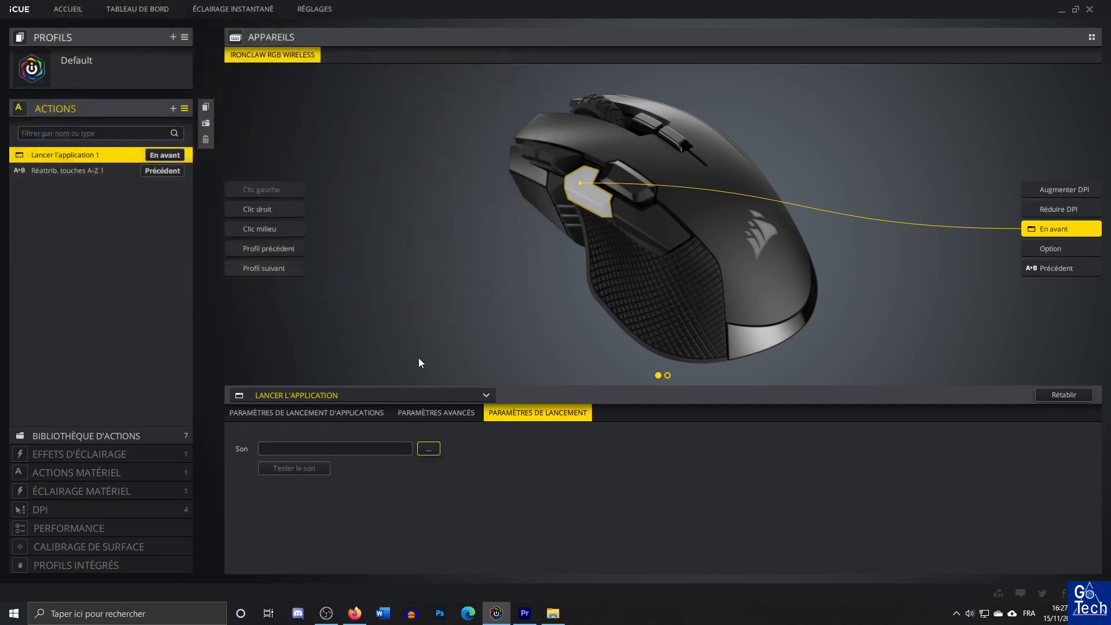
{"action": "left_click", "coordinate": [374, 418]}
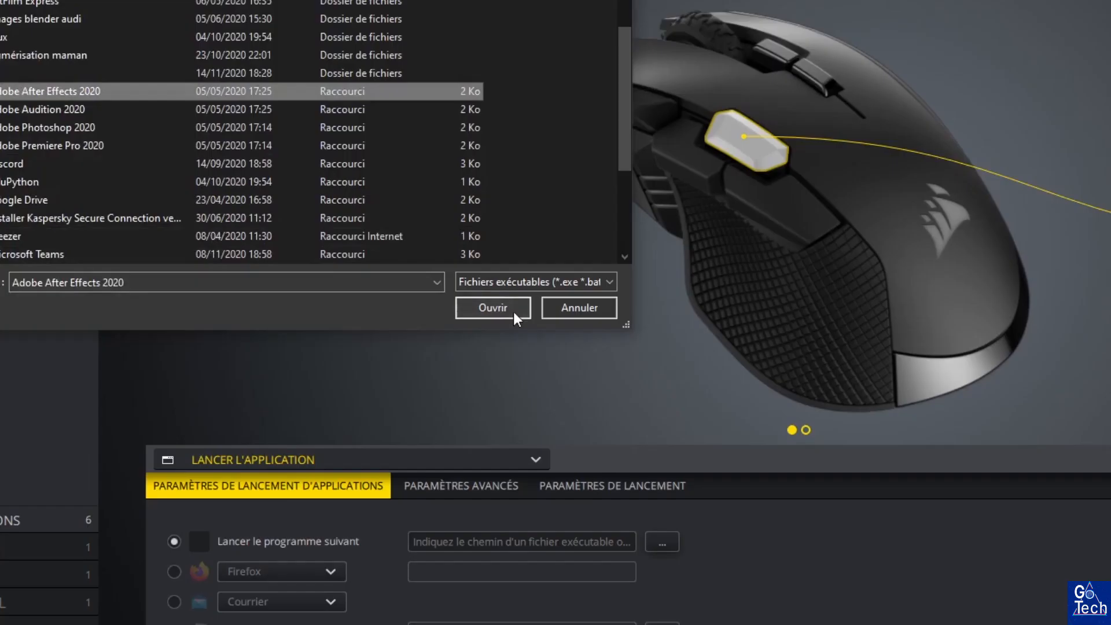
Step: Set Adobe After Effects 2020 as the program the Option button launches and check the action's advanced and launch settings
{"action": "left_click", "coordinate": [471, 294]}
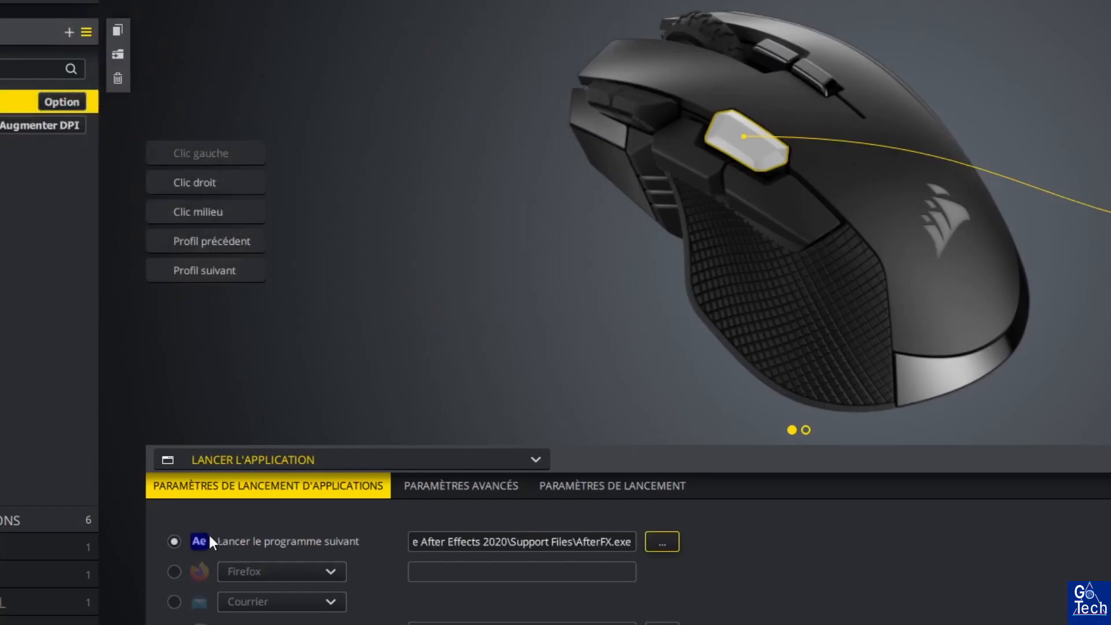
{"action": "left_click", "coordinate": [457, 487]}
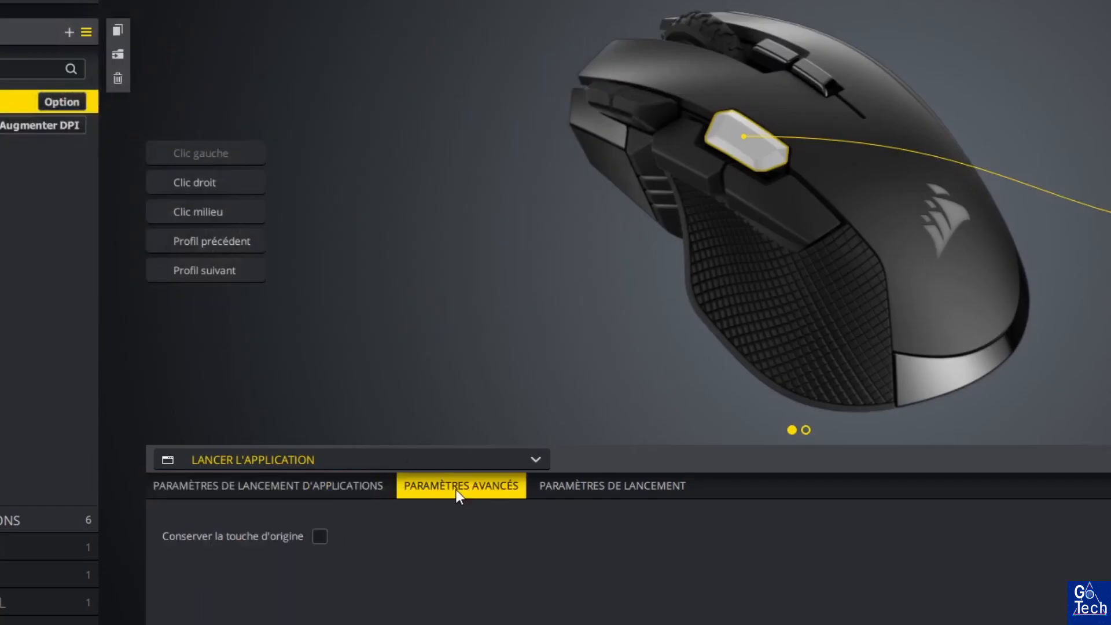
{"action": "left_click", "coordinate": [628, 486]}
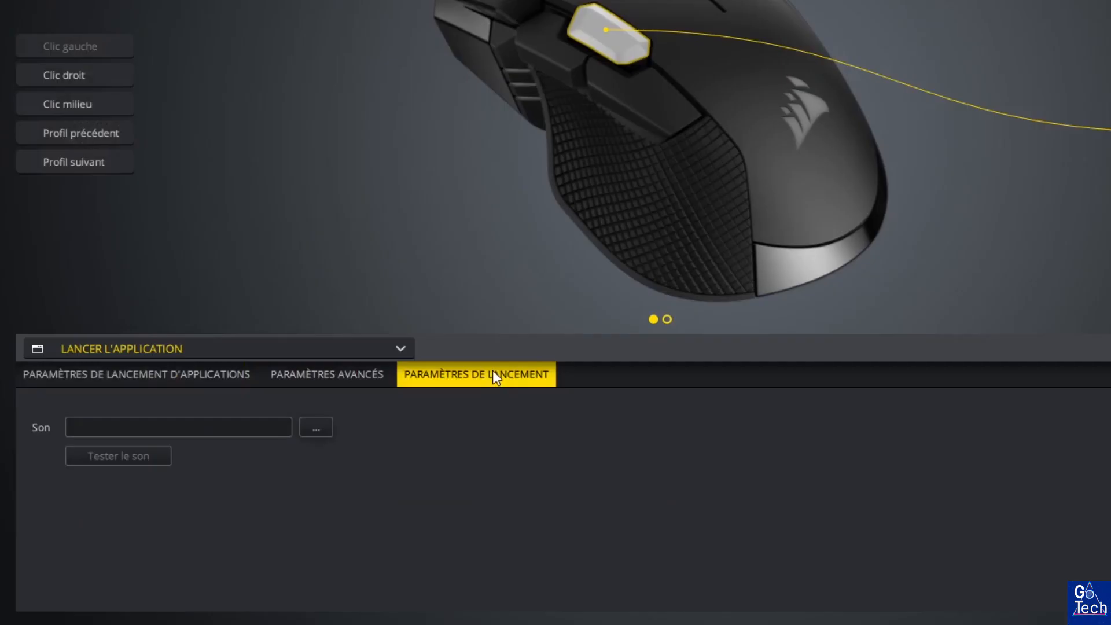
Step: Change the Option button's action to Minuterie and review its advanced, start and stop settings
{"action": "left_click", "coordinate": [113, 347]}
{"action": "left_click", "coordinate": [123, 499]}
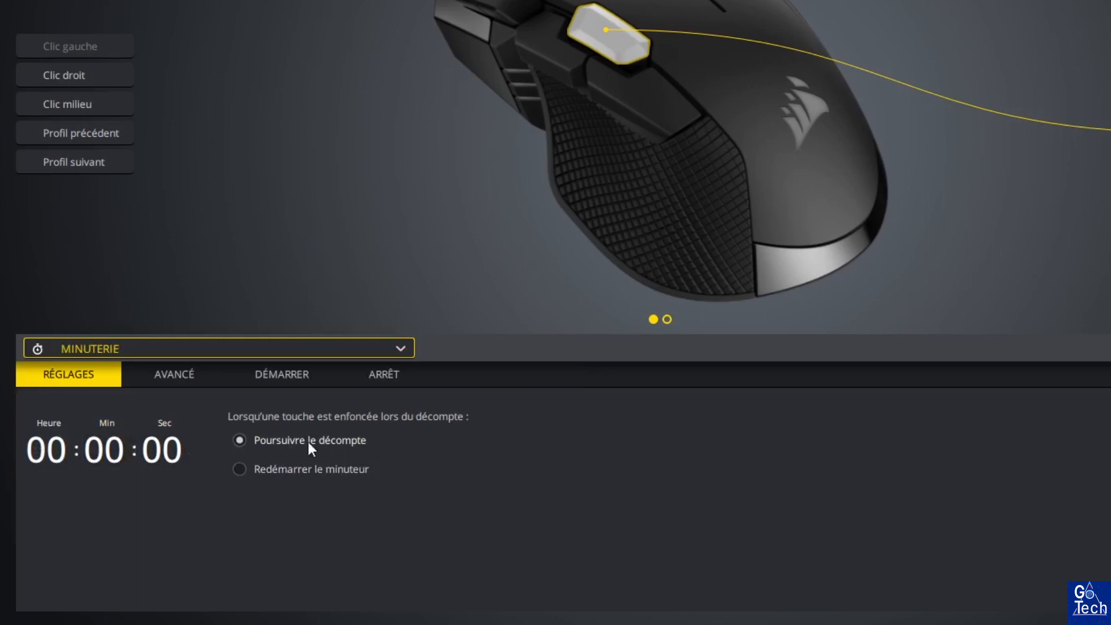
{"action": "left_click", "coordinate": [168, 378]}
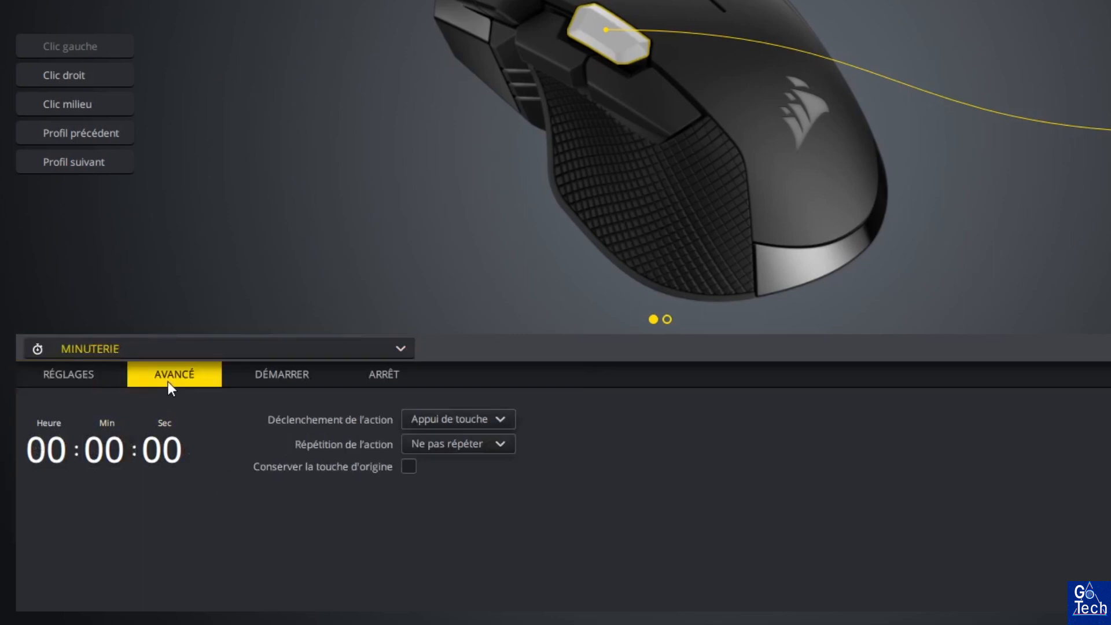
{"action": "left_click", "coordinate": [306, 376]}
{"action": "left_click", "coordinate": [397, 382]}
Step: Try Désactiver as the Option button's action and replace it with Navigation entre les profils
{"action": "left_click", "coordinate": [212, 349]}
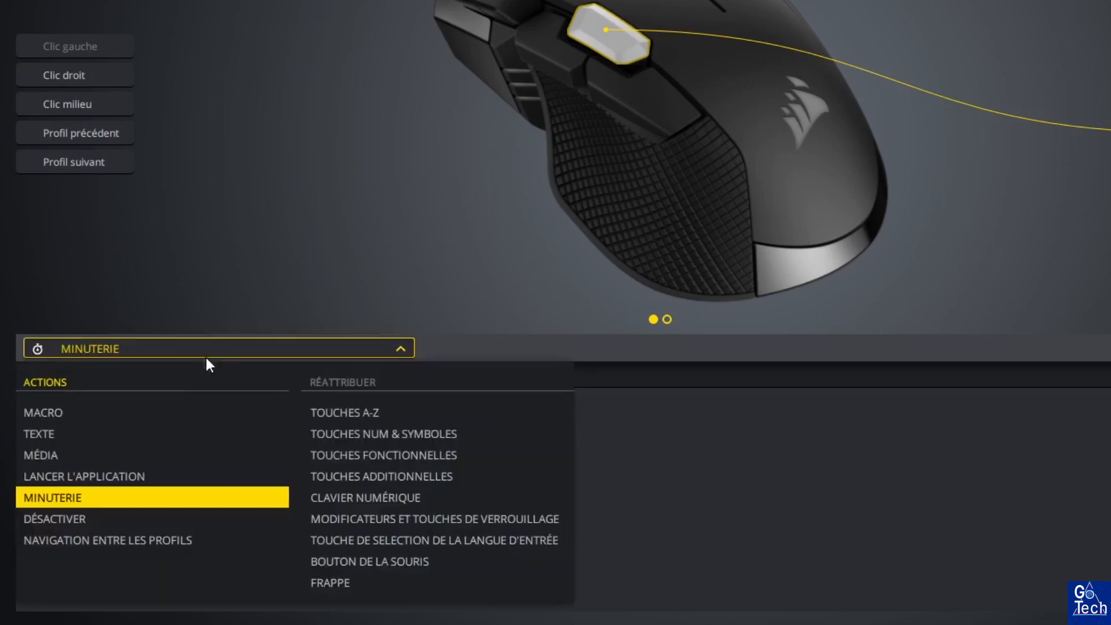
{"action": "left_click", "coordinate": [124, 518]}
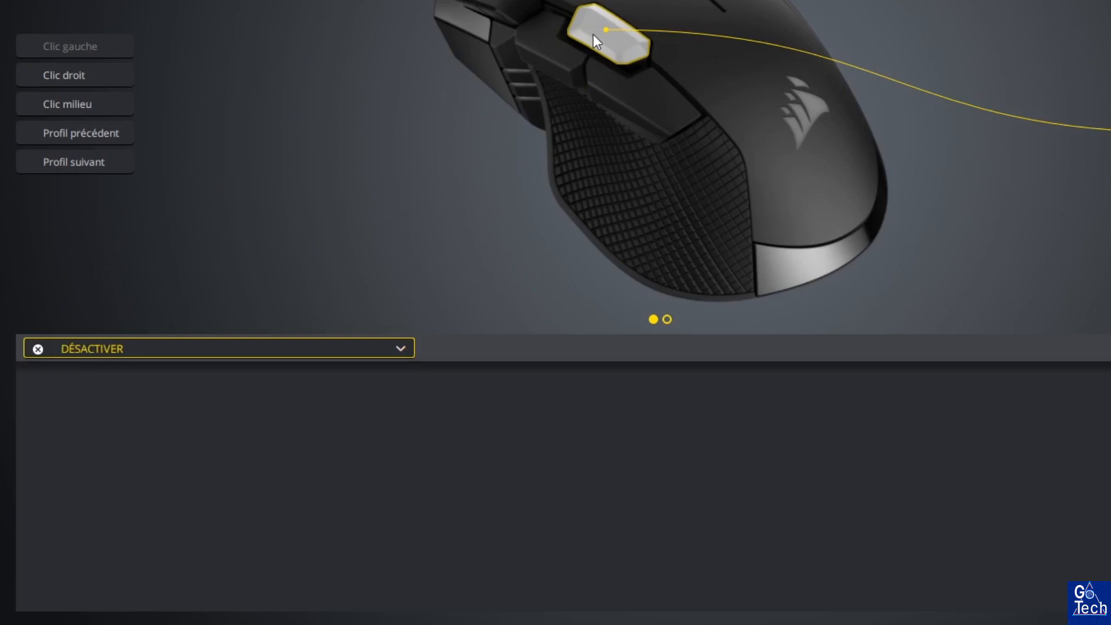
{"action": "left_click", "coordinate": [386, 346]}
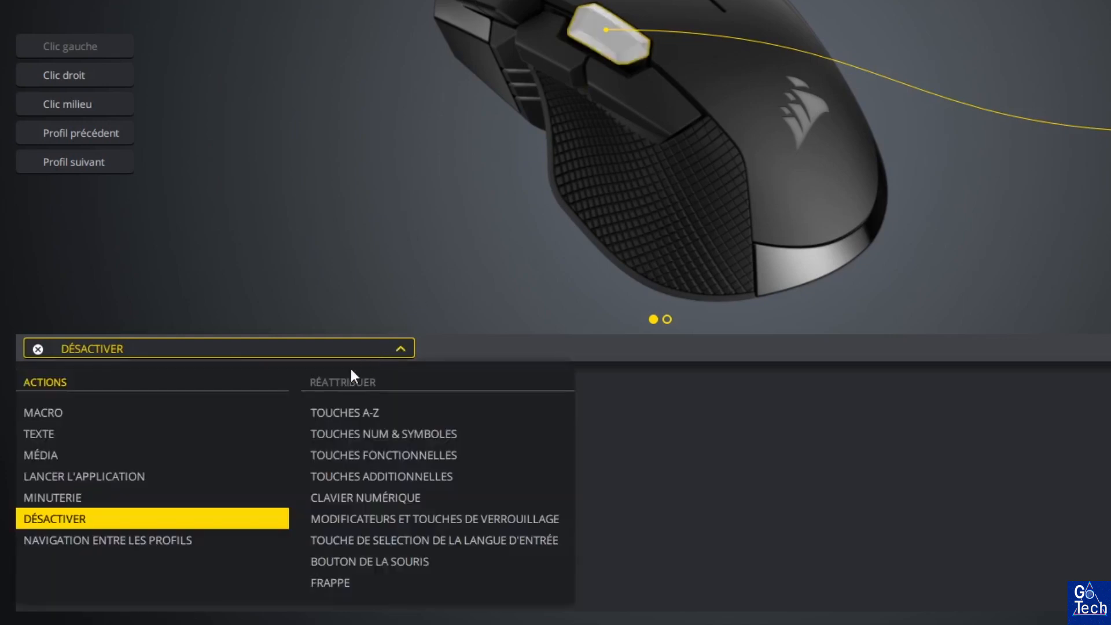
{"action": "left_click", "coordinate": [174, 543]}
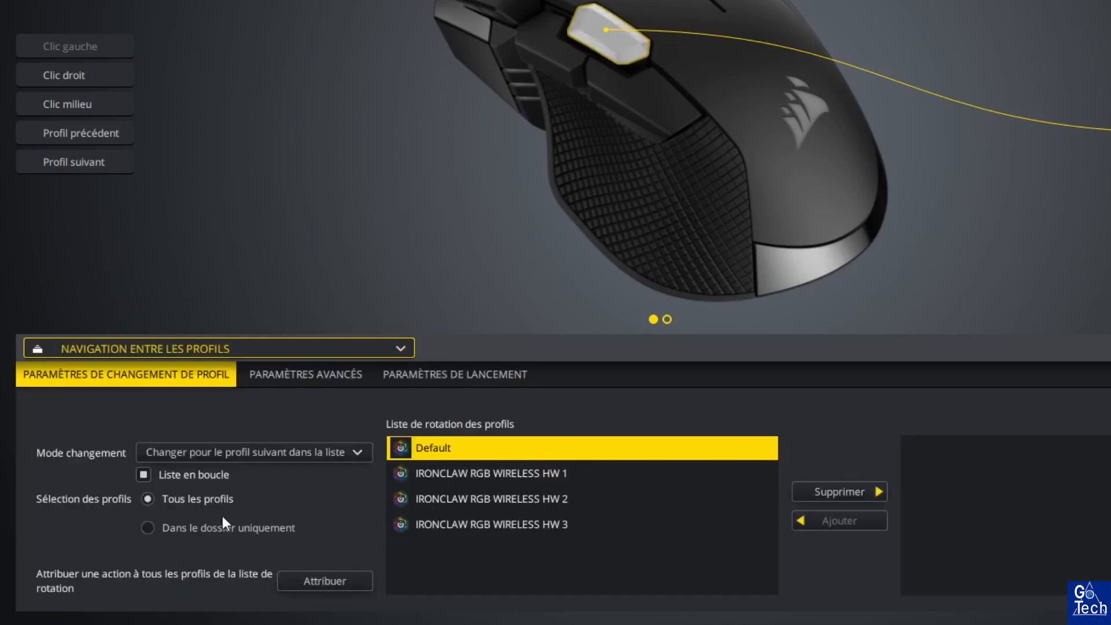
Step: Go through the IRONCLAW RGB WIRELESS HW 1, HW 2 and HW 3 profiles in the rotation list, ending on Default
{"action": "left_click", "coordinate": [460, 471]}
{"action": "left_click", "coordinate": [462, 496]}
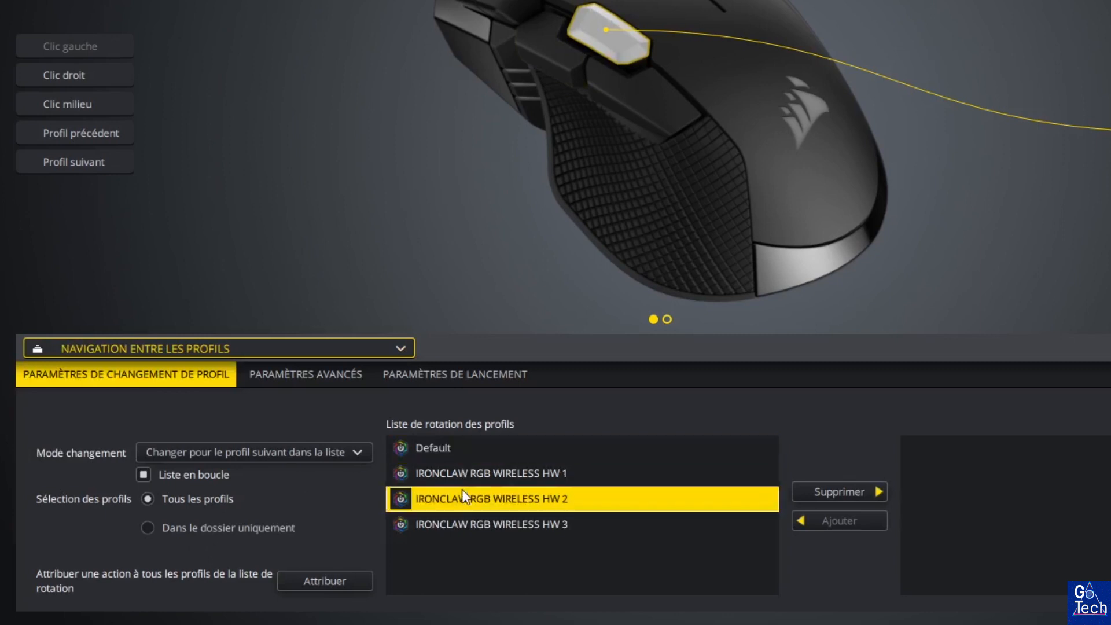
{"action": "left_click", "coordinate": [456, 524]}
{"action": "left_click", "coordinate": [453, 493]}
{"action": "left_click", "coordinate": [456, 468]}
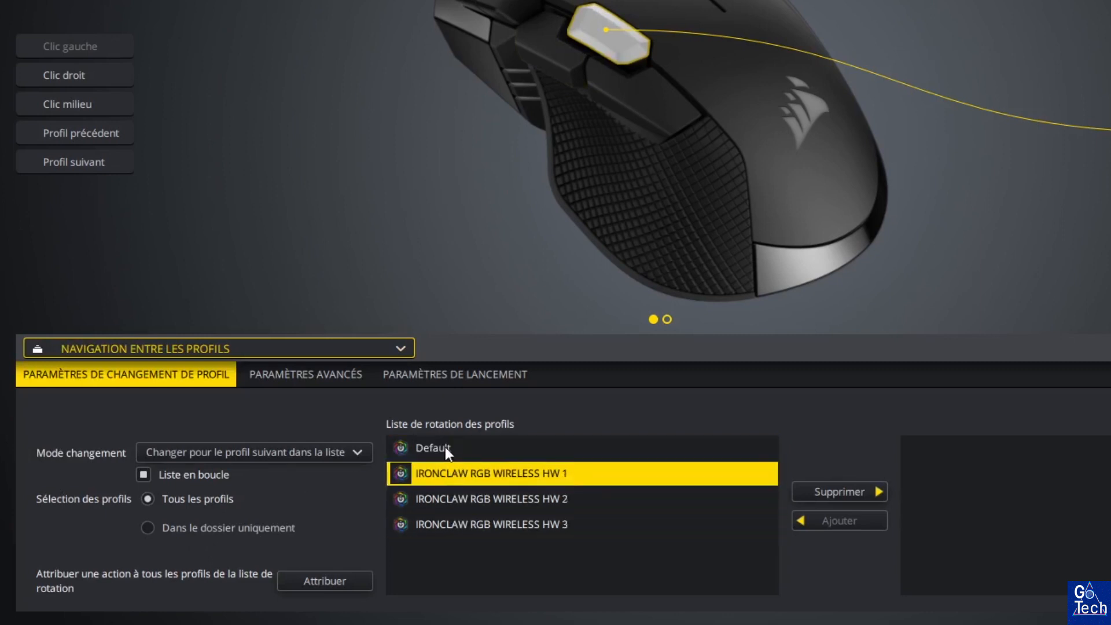
{"action": "left_click", "coordinate": [446, 447]}
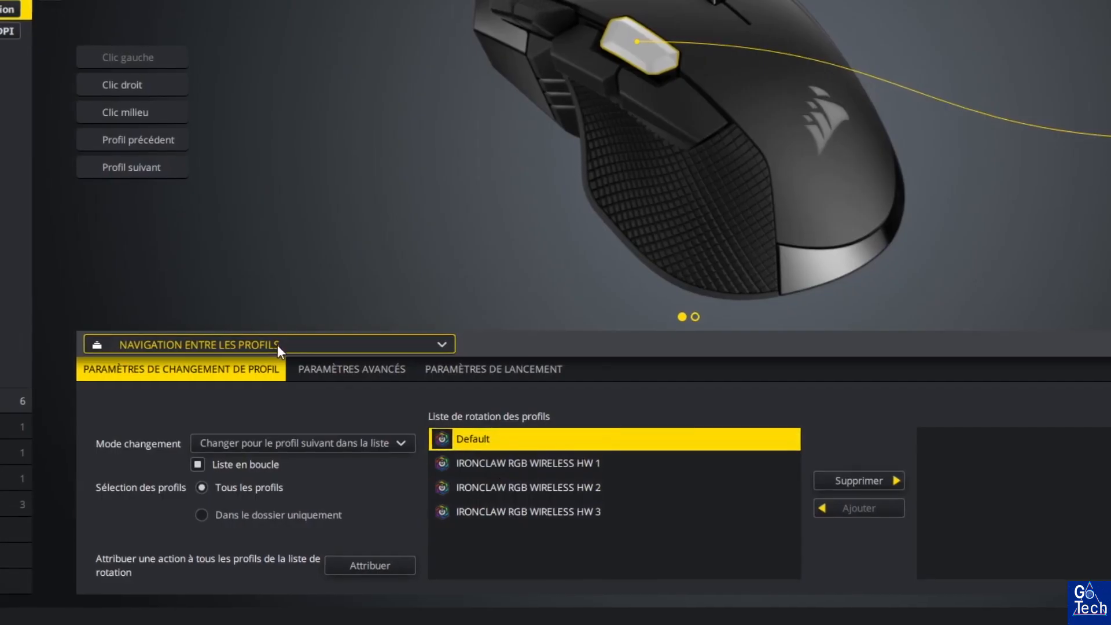
Step: Try reassigning the Option button to Touches A-Z, Touches Num & Symboles and Touches fonctionnelles in turn
{"action": "left_click", "coordinate": [226, 348]}
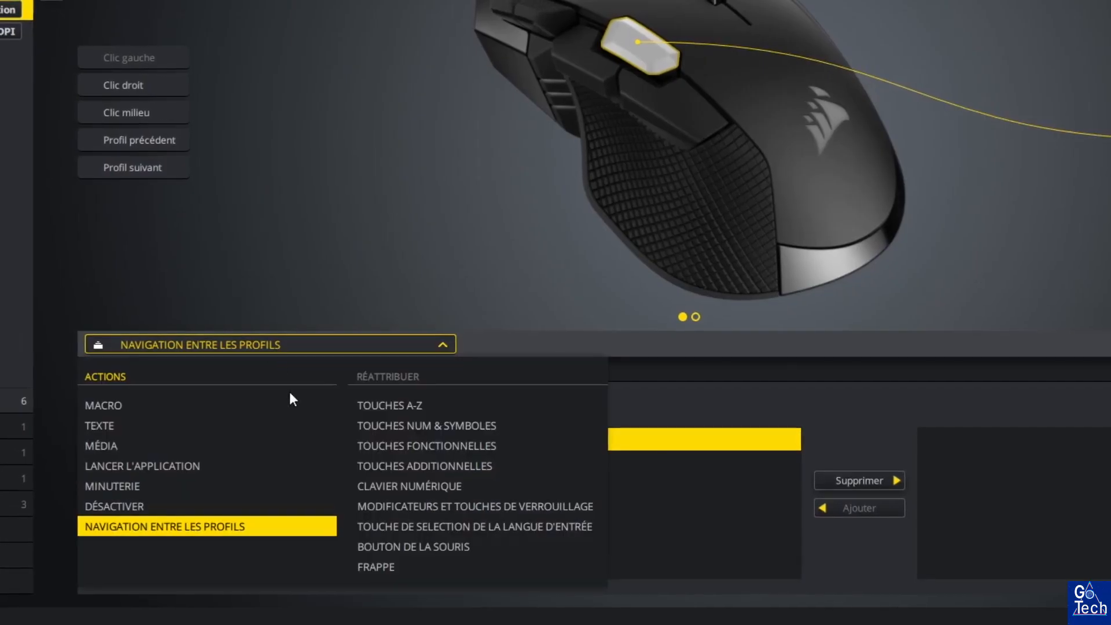
{"action": "left_click", "coordinate": [417, 406]}
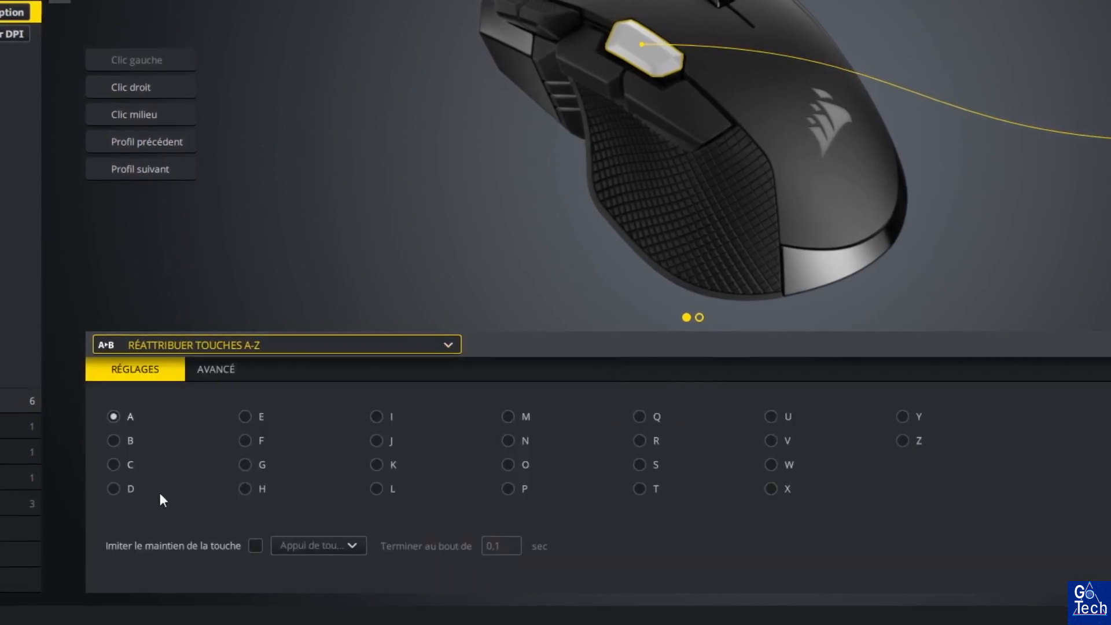
{"action": "left_click", "coordinate": [280, 350]}
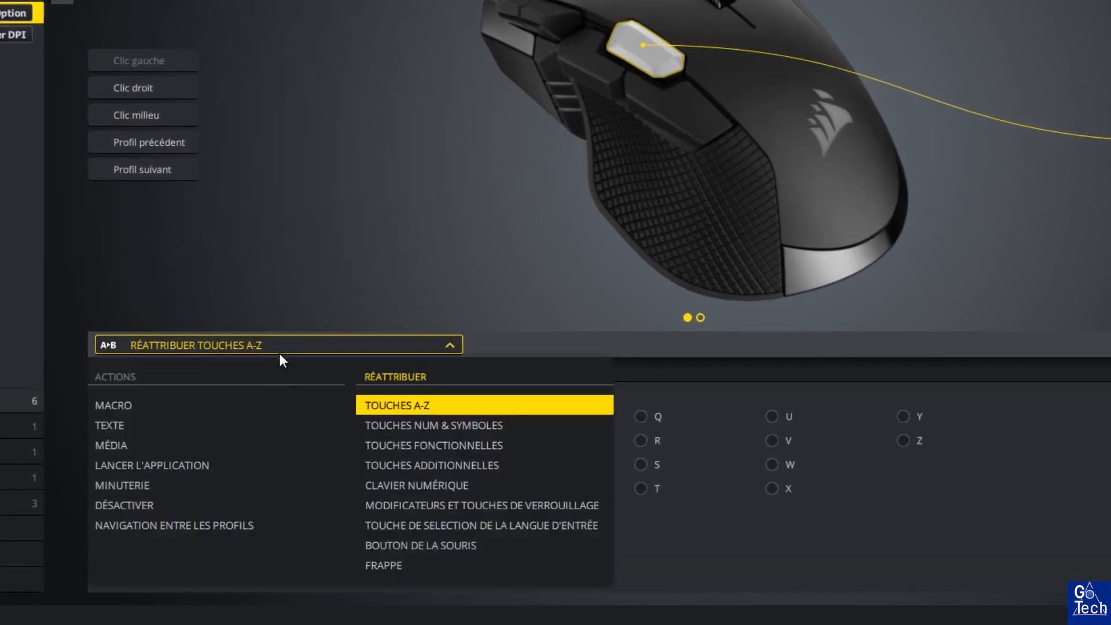
{"action": "left_click", "coordinate": [485, 424]}
{"action": "left_click", "coordinate": [356, 345]}
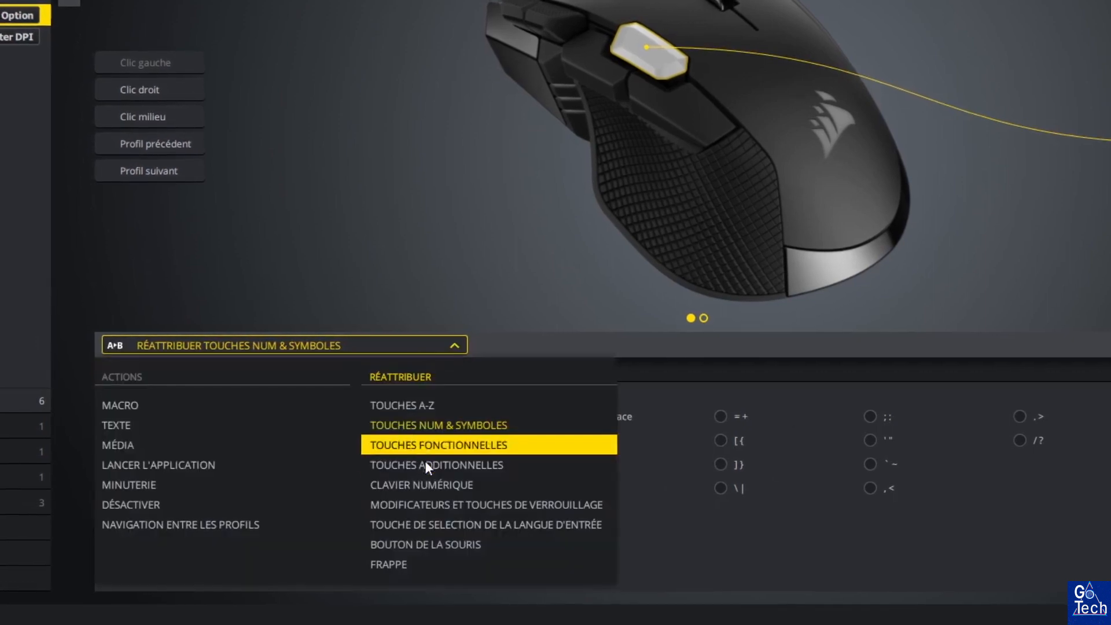
{"action": "left_click", "coordinate": [431, 447]}
Step: Try the Touches additionnelles, Clavier numérique and Modificateurs et touches de verrouillage reassignments for the Option button
{"action": "left_click", "coordinate": [235, 348]}
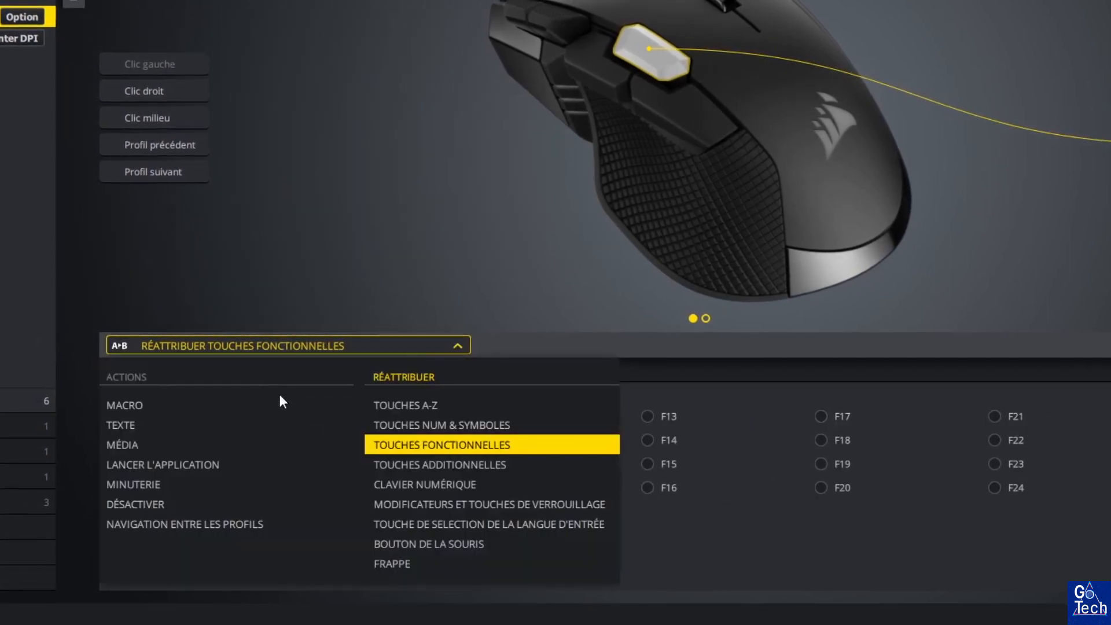
{"action": "left_click", "coordinate": [419, 466]}
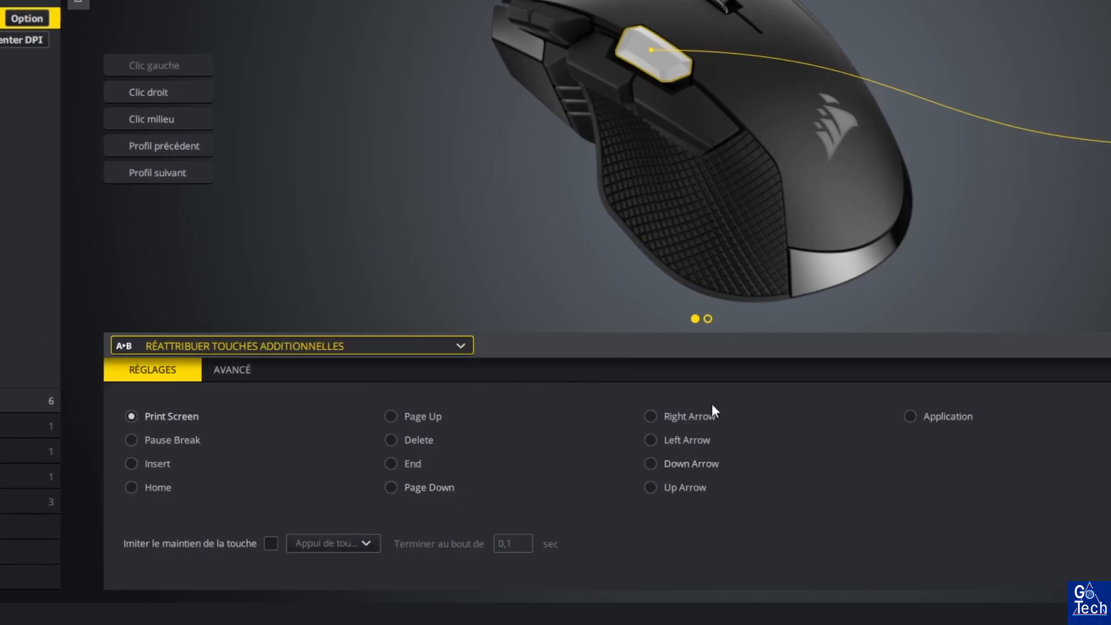
{"action": "left_click", "coordinate": [309, 346]}
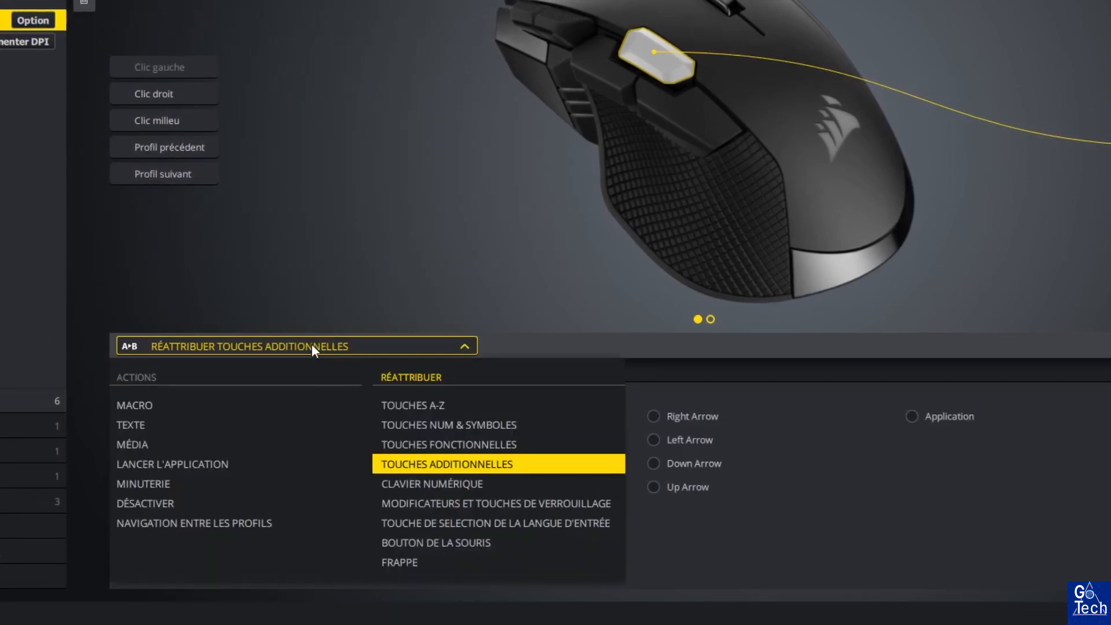
{"action": "left_click", "coordinate": [421, 485]}
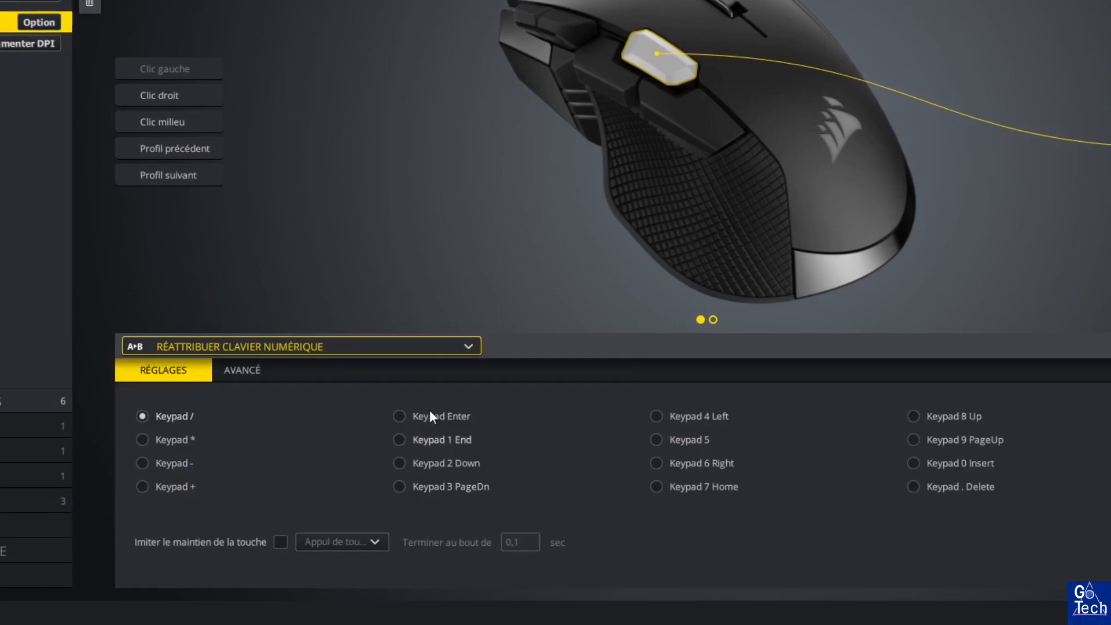
{"action": "left_click", "coordinate": [432, 348]}
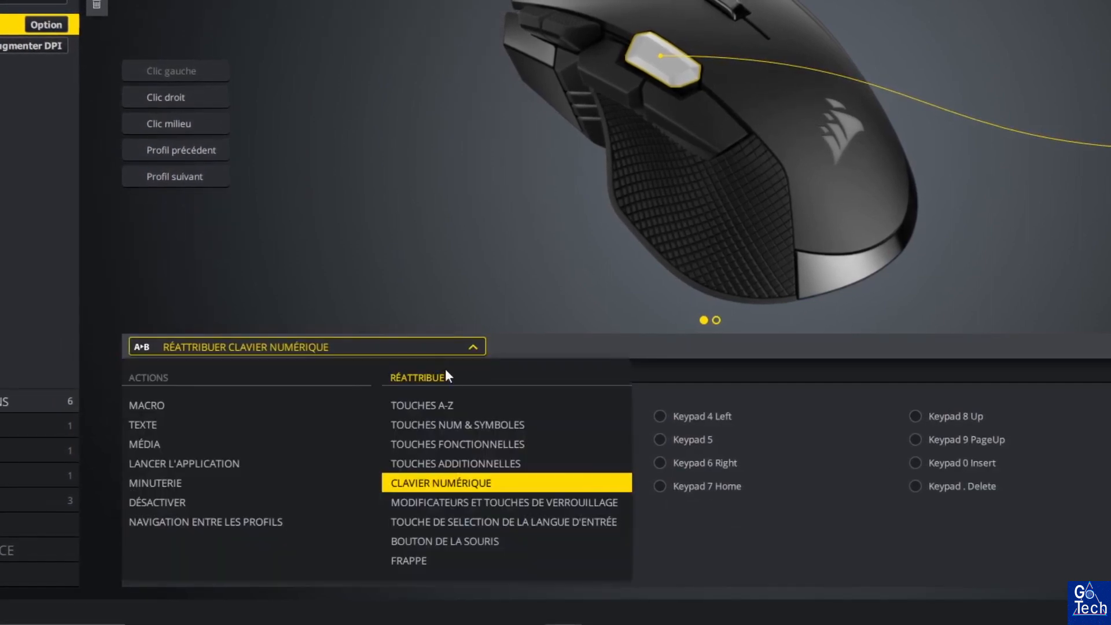
{"action": "left_click", "coordinate": [576, 503]}
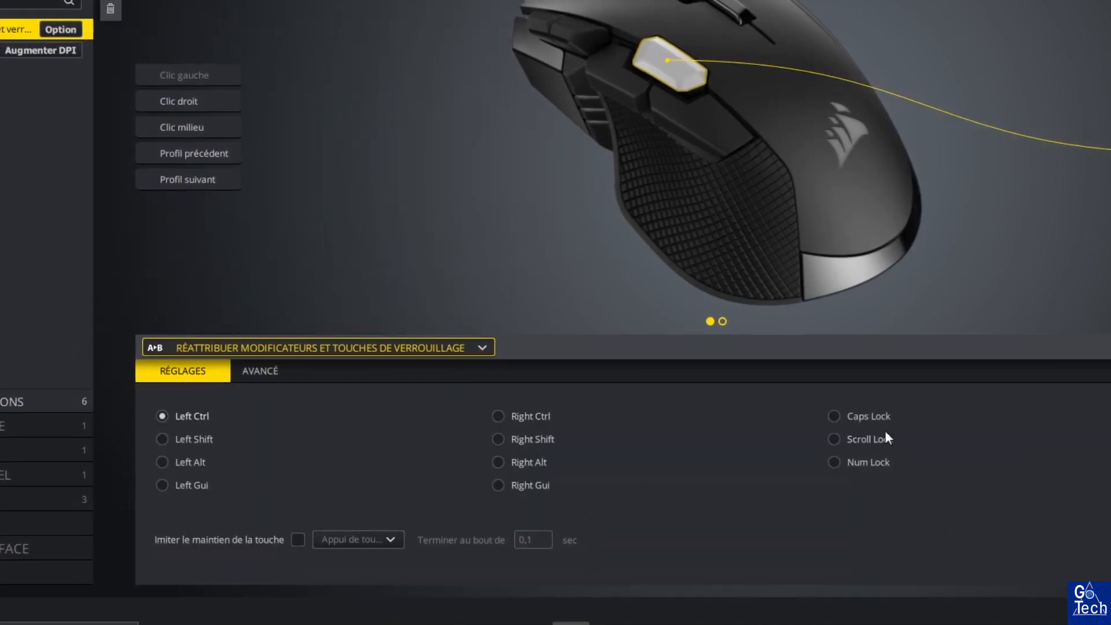
Step: Try reassigning the Option button to an input-language selection key, a mouse button and a Frappe keystroke
{"action": "left_click", "coordinate": [471, 346]}
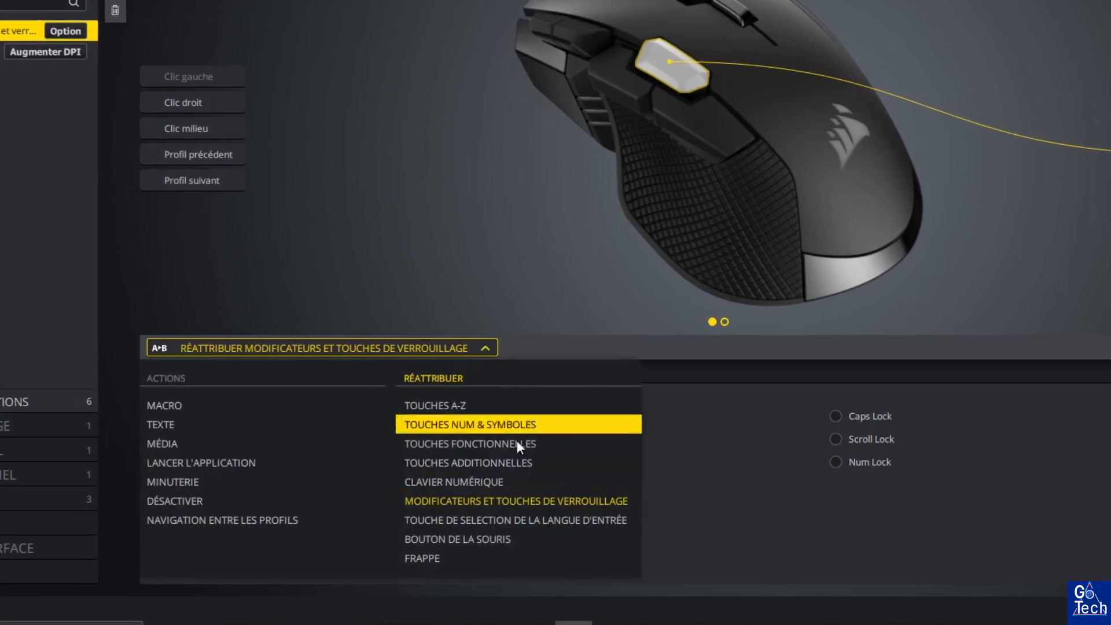
{"action": "left_click", "coordinate": [487, 521]}
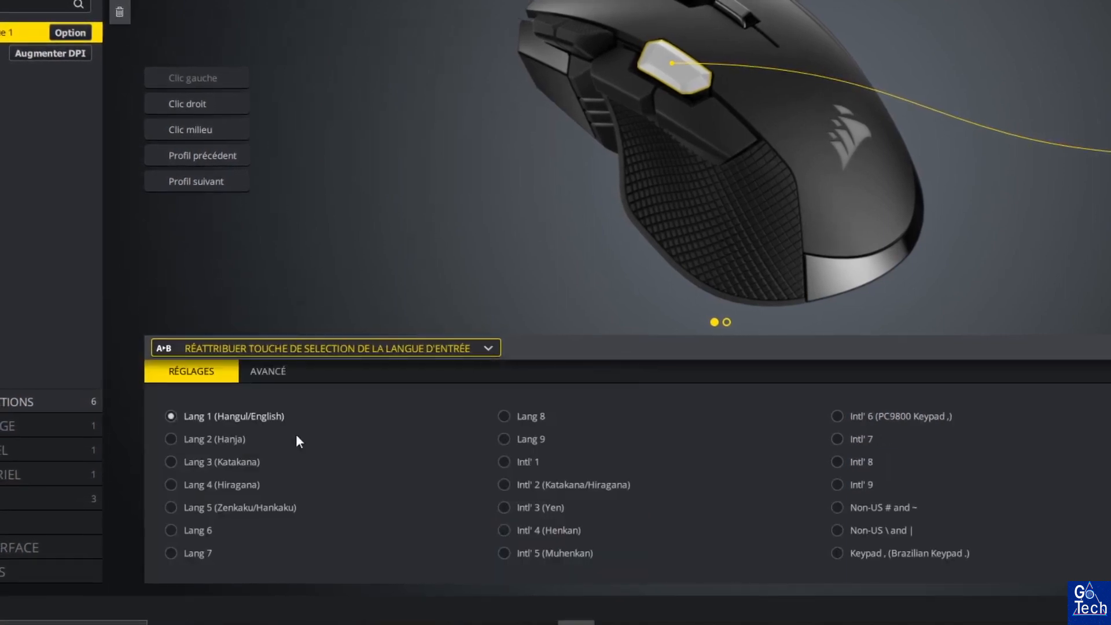
{"action": "left_click", "coordinate": [455, 349]}
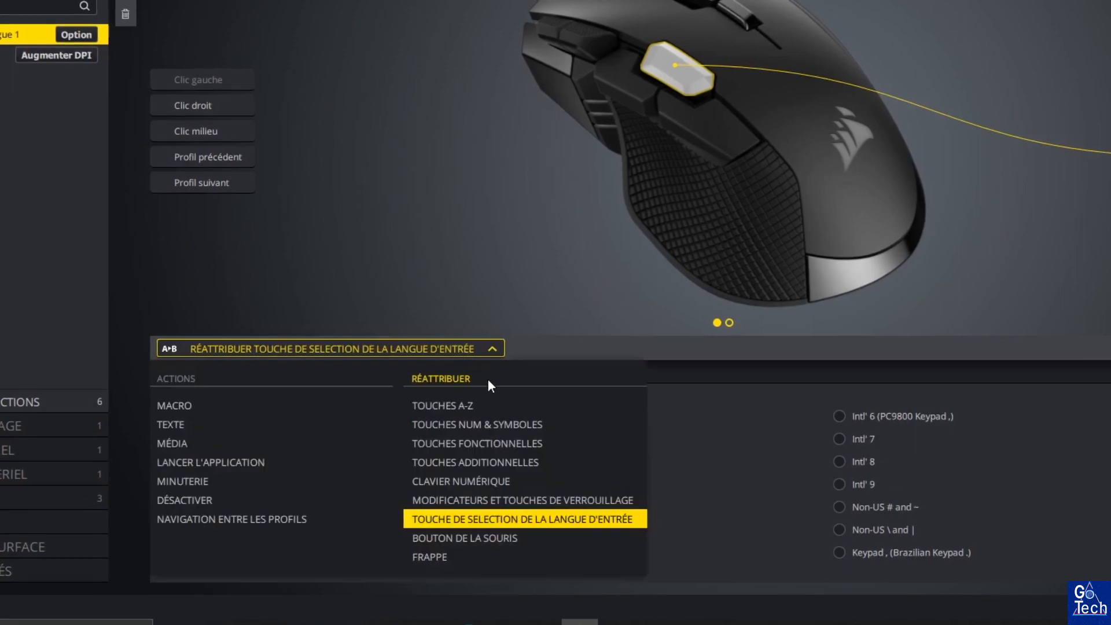
{"action": "left_click", "coordinate": [484, 538]}
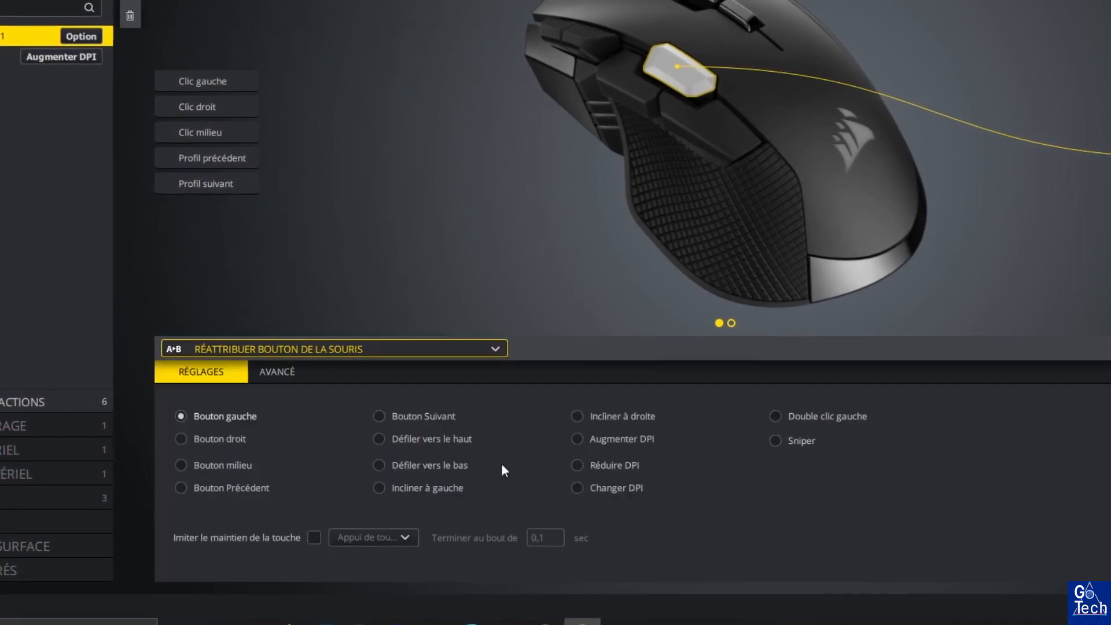
{"action": "left_click", "coordinate": [428, 351]}
{"action": "left_click", "coordinate": [449, 561]}
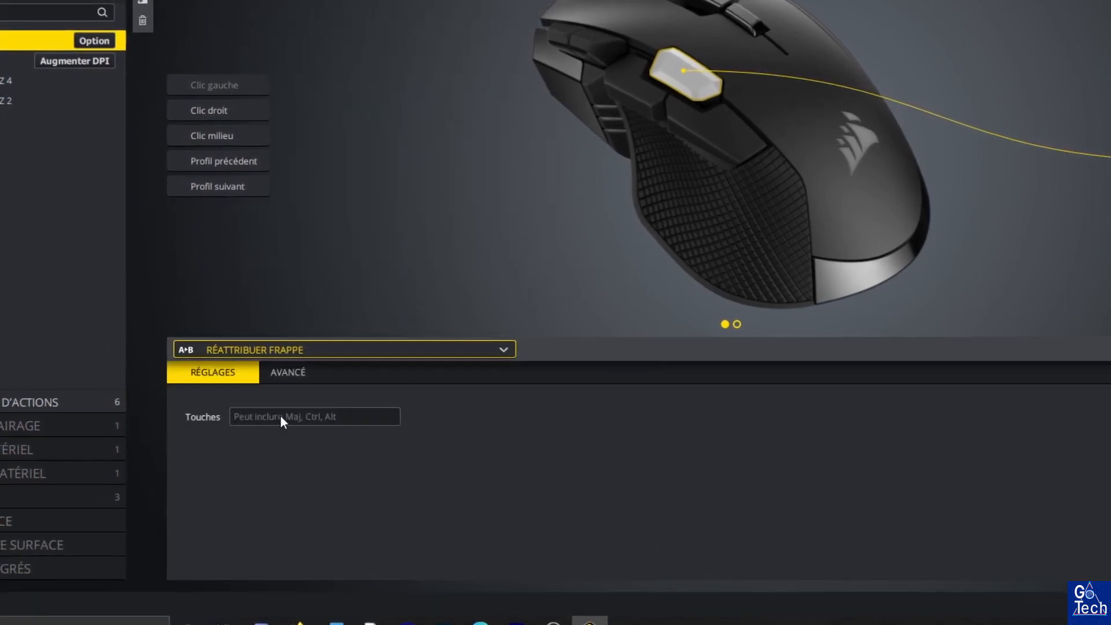
Step: Return the Option button to Touches fonctionnelles and replace that reassignment with the Macro action
{"action": "left_click", "coordinate": [333, 350]}
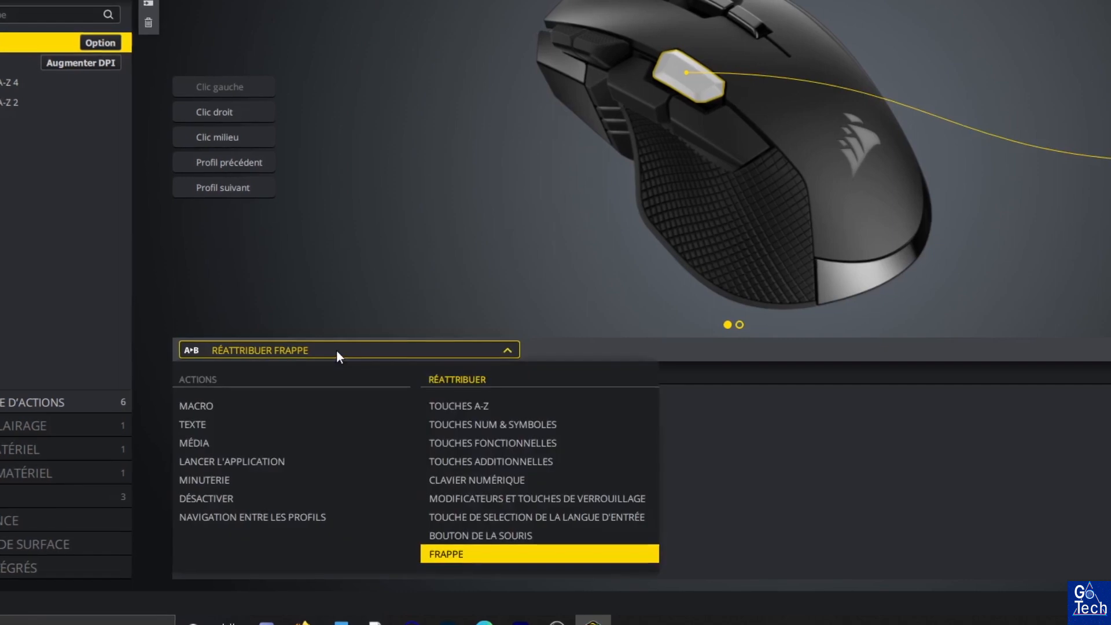
{"action": "left_click", "coordinate": [524, 444]}
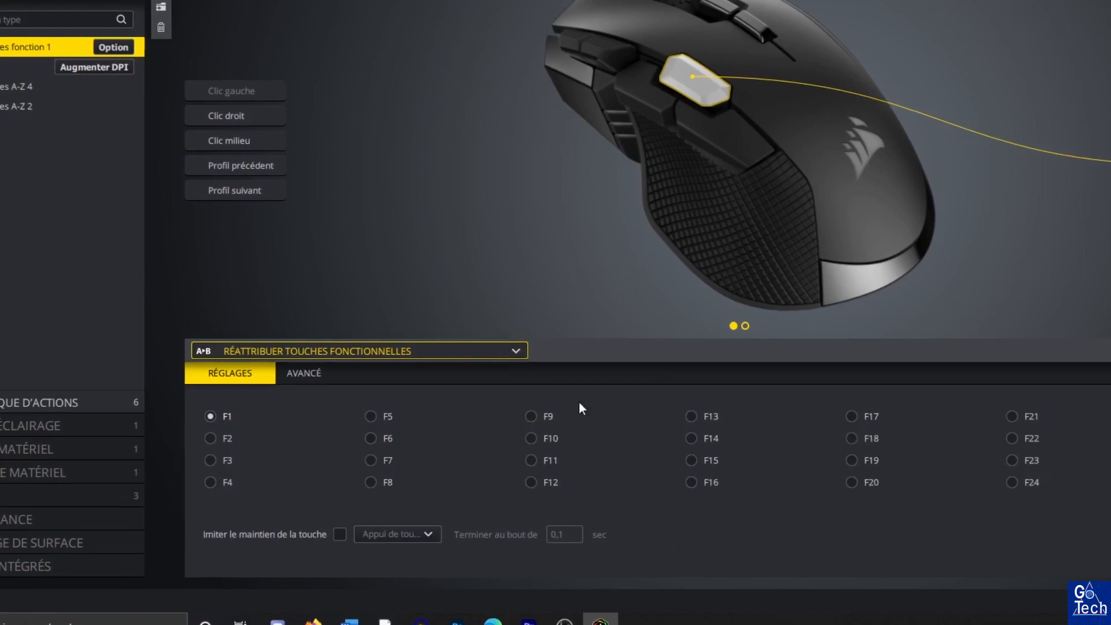
{"action": "left_click", "coordinate": [474, 349]}
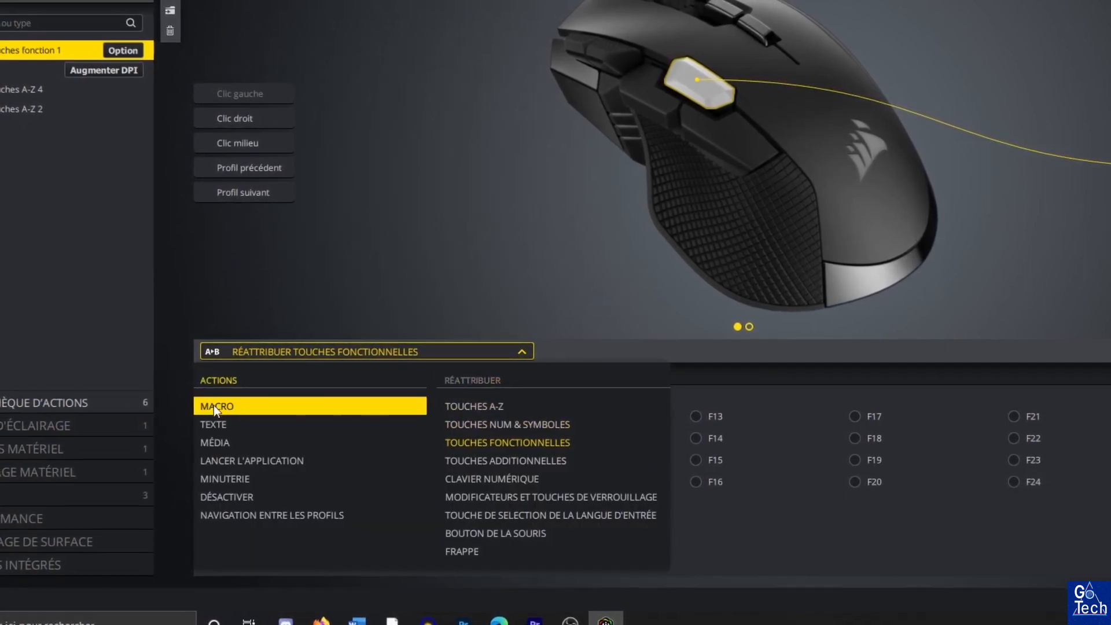
{"action": "left_click", "coordinate": [228, 411]}
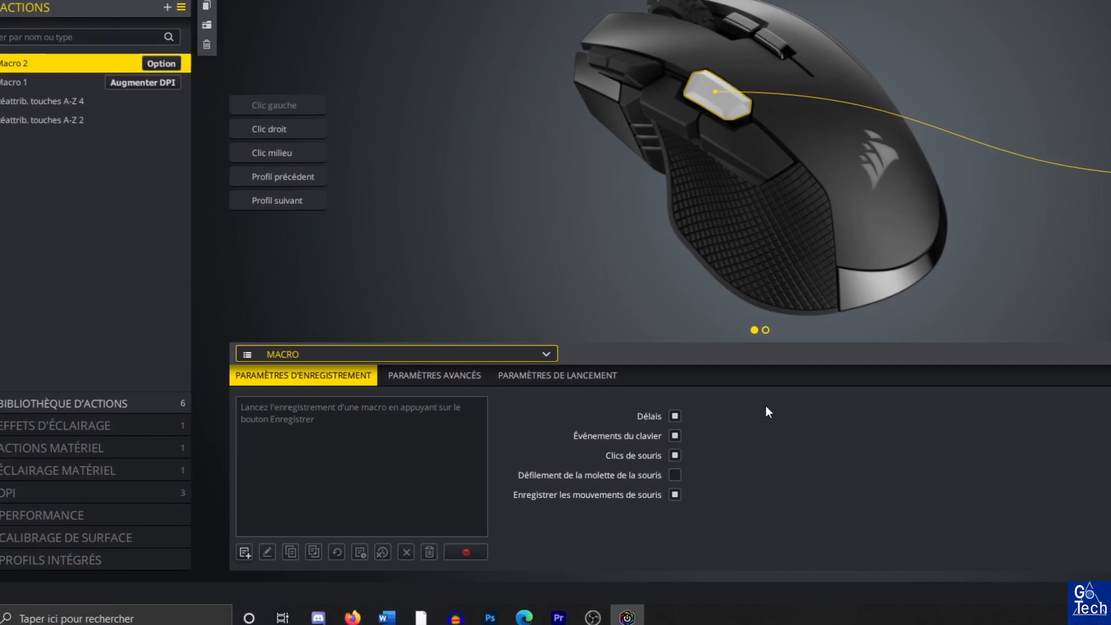
Step: Turn off mouse-movement recording and record the key sequence D, E, E, W, E, R as the Option button's macro
{"action": "left_click", "coordinate": [676, 494]}
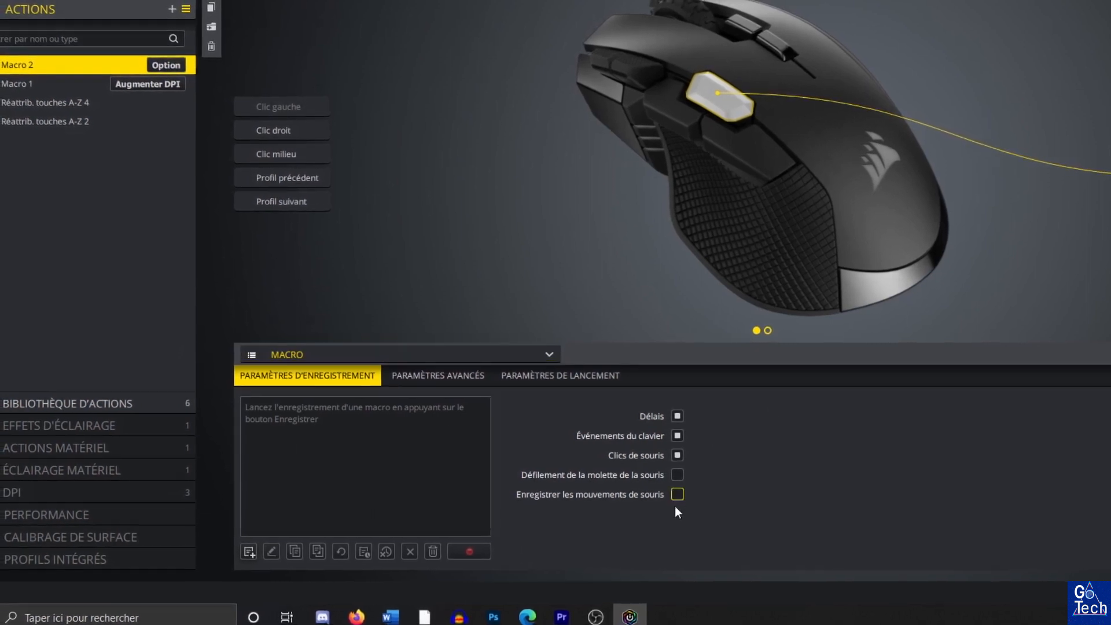
{"action": "left_click", "coordinate": [475, 550]}
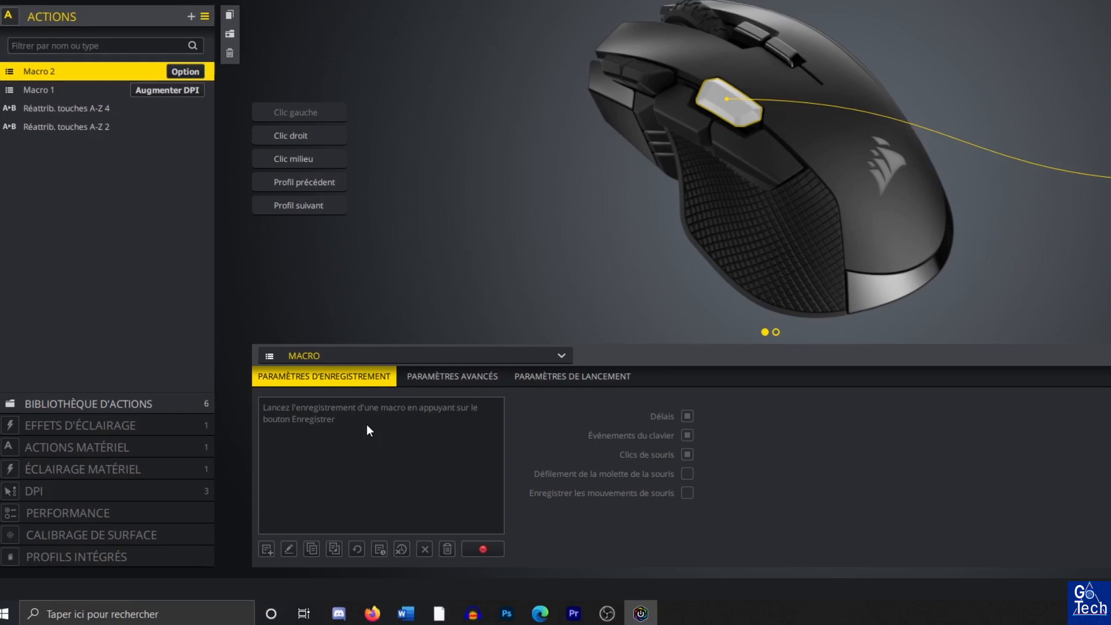
{"action": "key", "text": "d"}
{"action": "key", "text": "e"}
{"action": "key", "text": "e"}
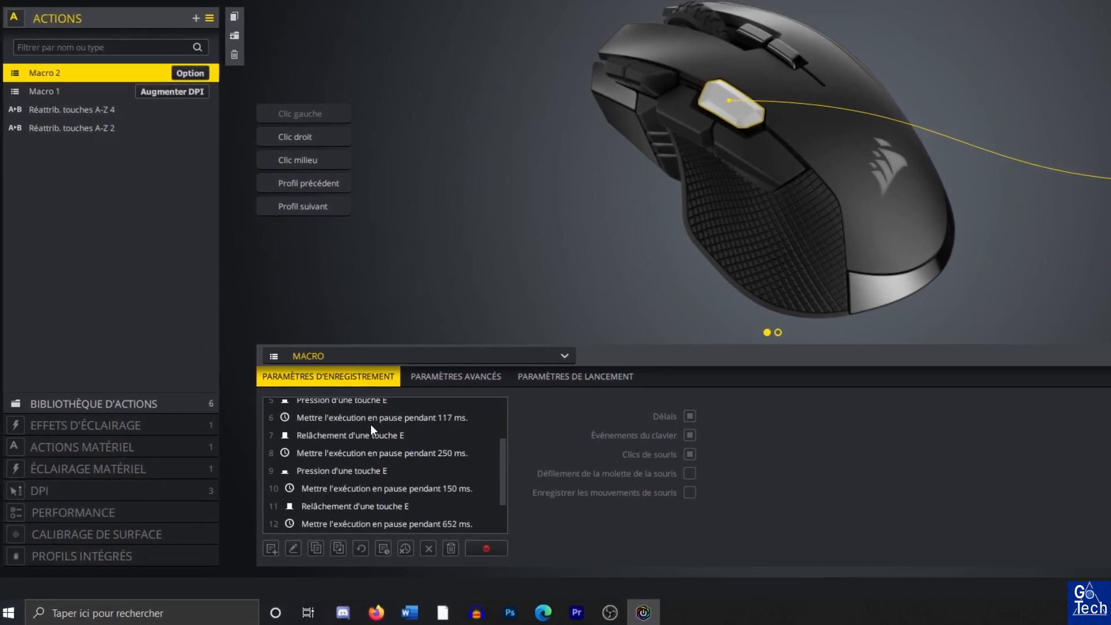
{"action": "key", "text": "w"}
{"action": "key", "text": "e"}
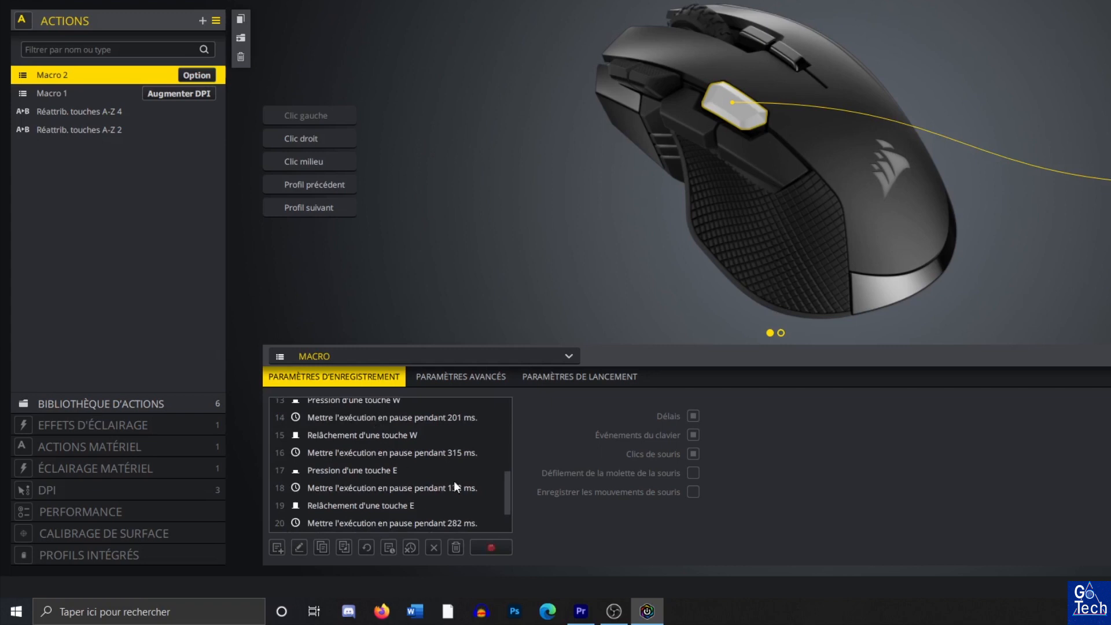
{"action": "left_click", "coordinate": [504, 547]}
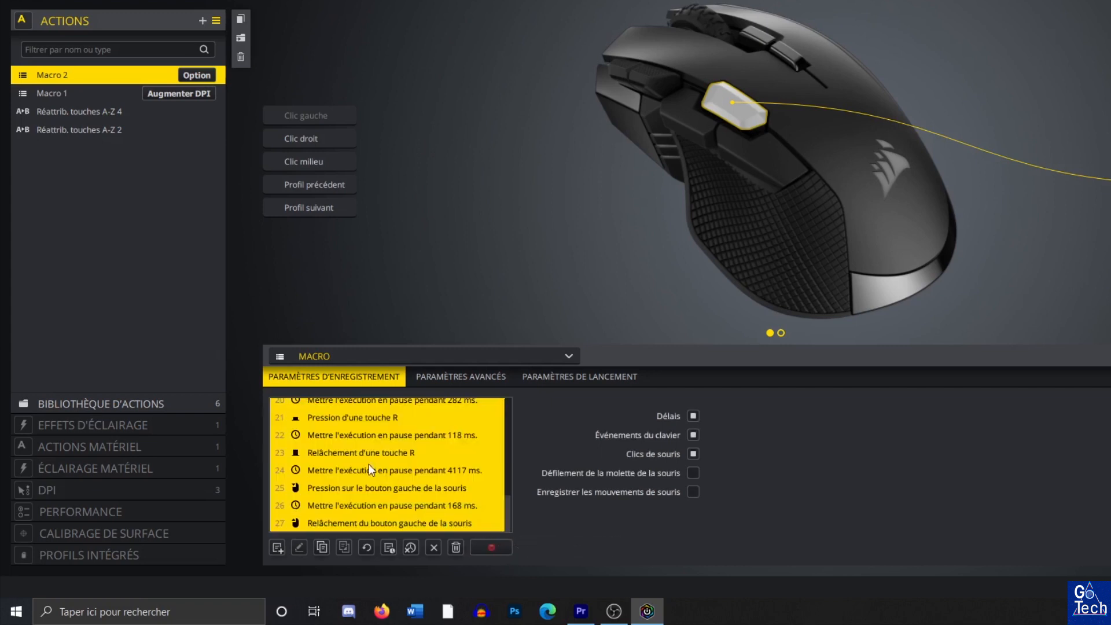
Step: Review the recorded key presses, releases and pauses throughout the macro's event list
{"action": "scroll", "coordinate": [370, 469], "scroll_direction": "down", "scroll_amount": 1}
{"action": "scroll", "coordinate": [369, 477], "scroll_direction": "up", "scroll_amount": 5}
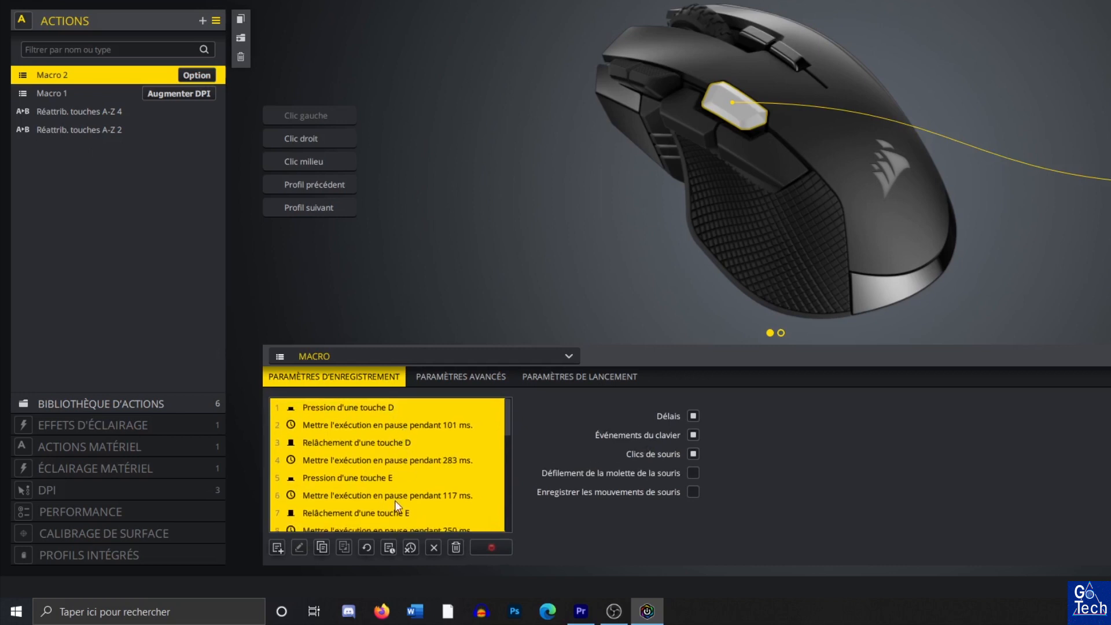
{"action": "scroll", "coordinate": [418, 519], "scroll_direction": "down", "scroll_amount": 2}
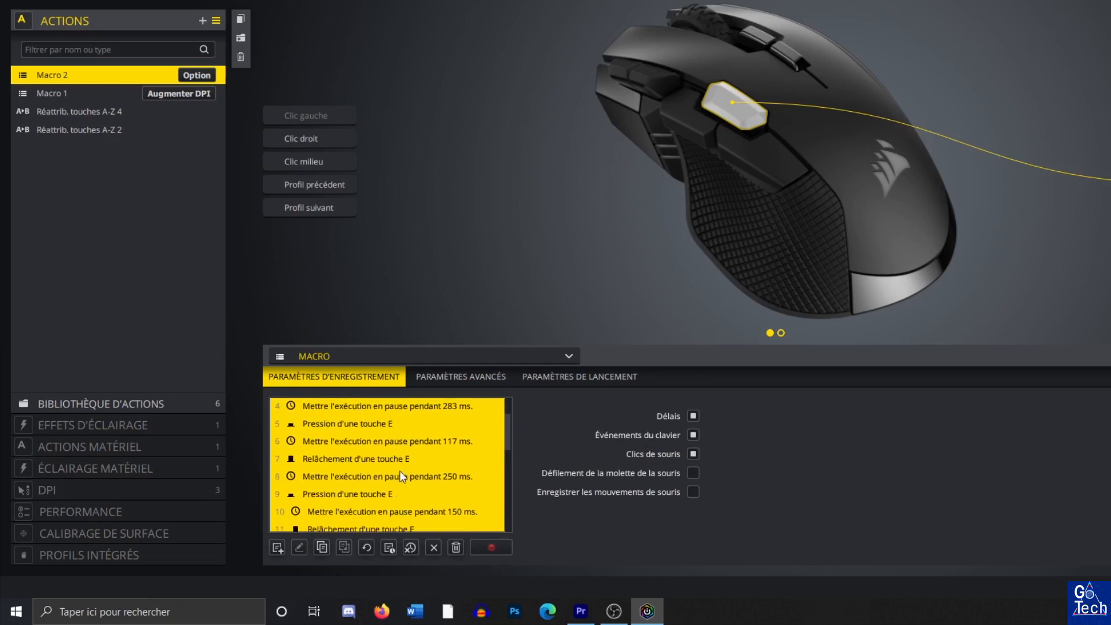
{"action": "scroll", "coordinate": [439, 433], "scroll_direction": "down", "scroll_amount": 4}
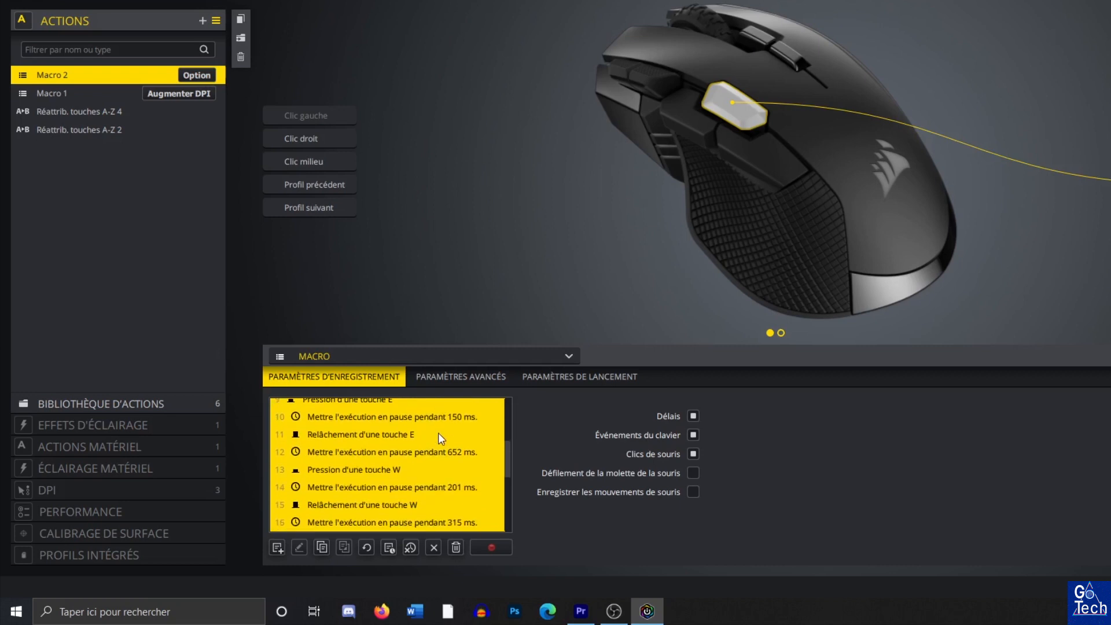
{"action": "scroll", "coordinate": [436, 428], "scroll_direction": "down", "scroll_amount": 5}
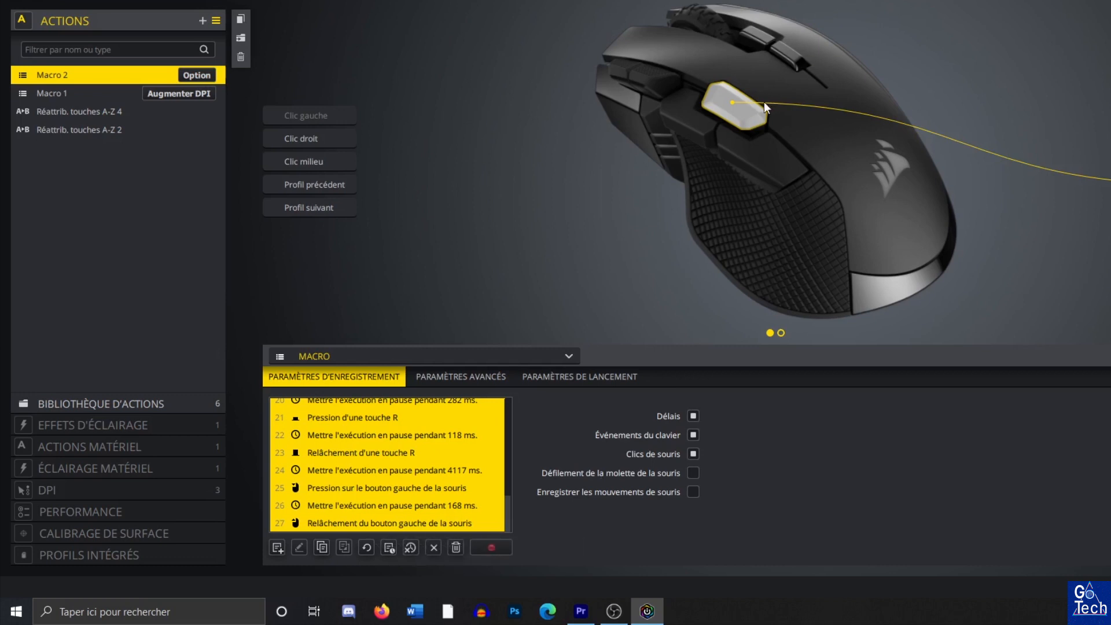
Step: Try out the macro's text "deezer" in the Windows search box and close the search
{"action": "left_click", "coordinate": [214, 607]}
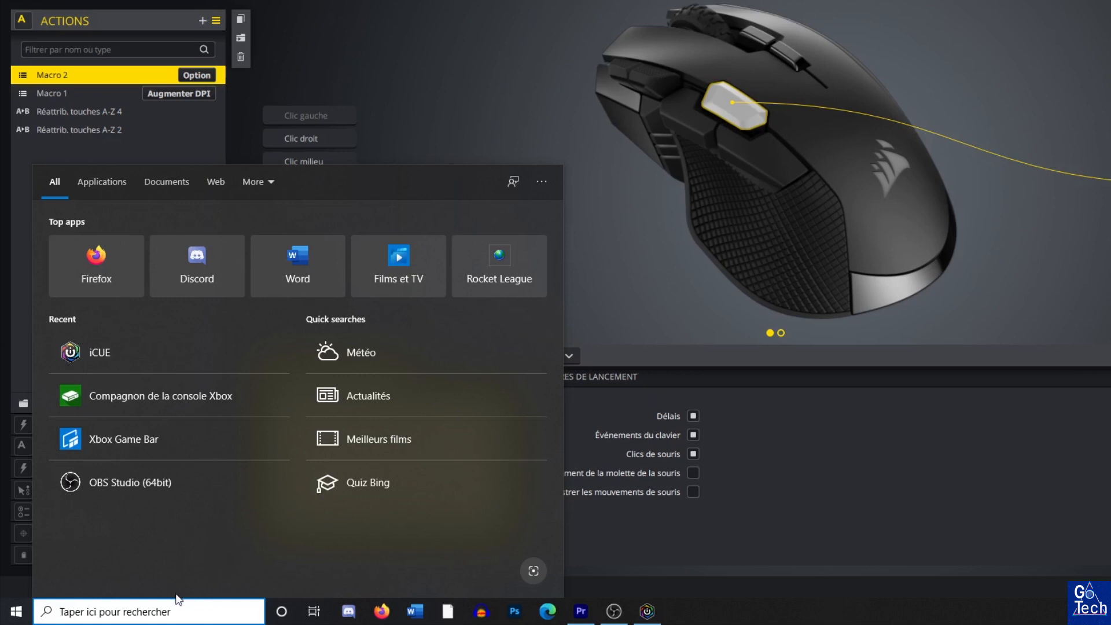
{"action": "type", "text": "deezer"}
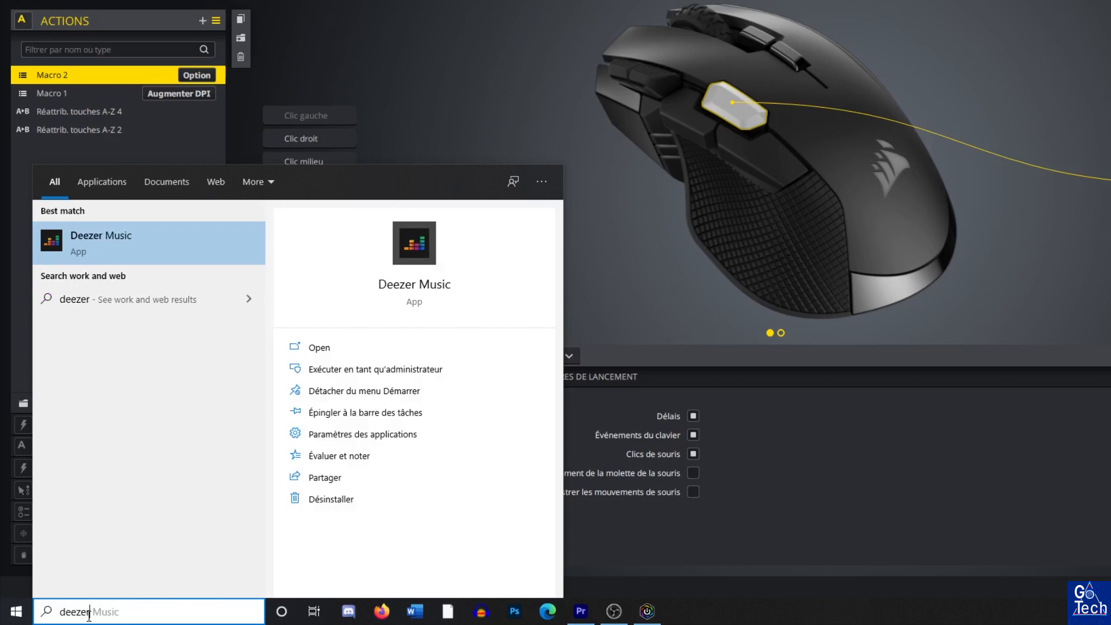
{"action": "left_click", "coordinate": [837, 440]}
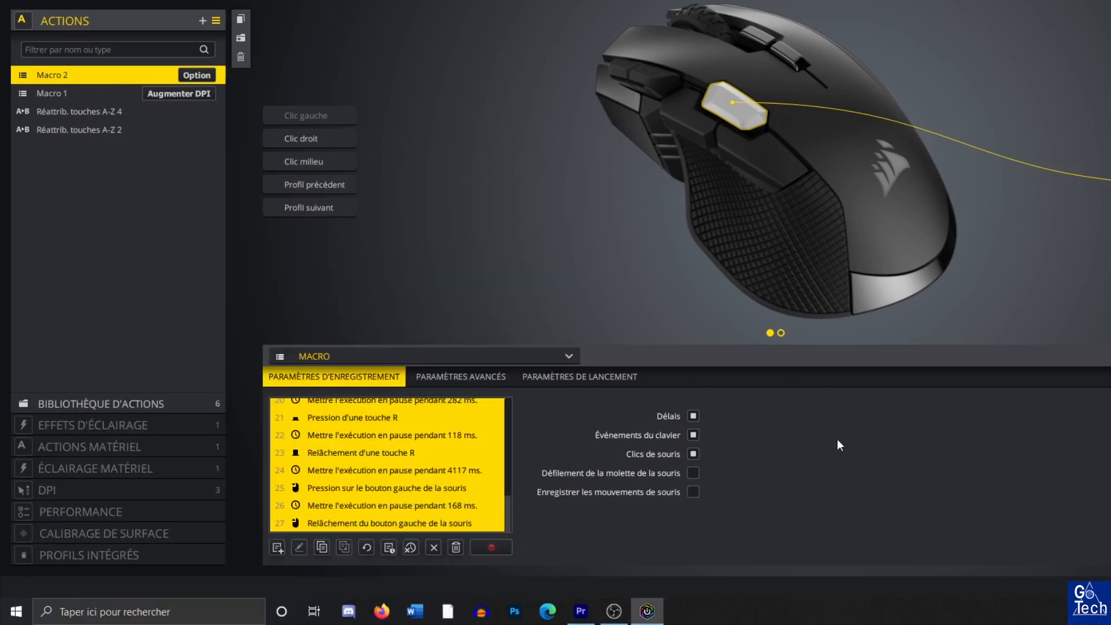
Step: Move the left-button press after the 168 ms pause and inspect the macro's trigger, repetition and second-action options
{"action": "left_click_drag", "start_coordinate": [495, 487], "coordinate": [461, 524]}
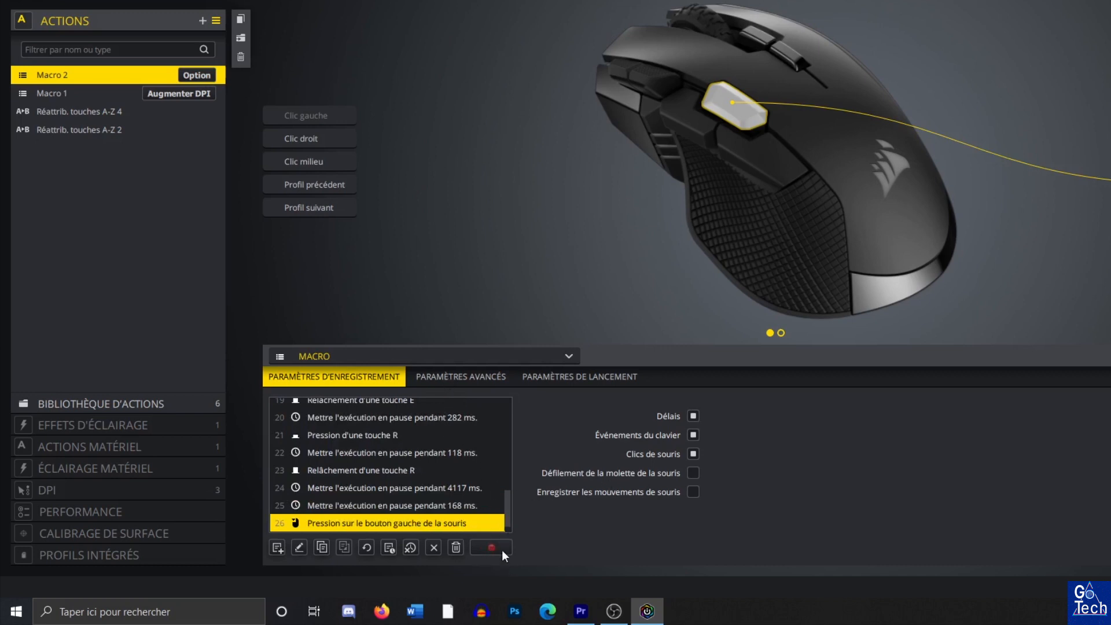
{"action": "left_click", "coordinate": [453, 379]}
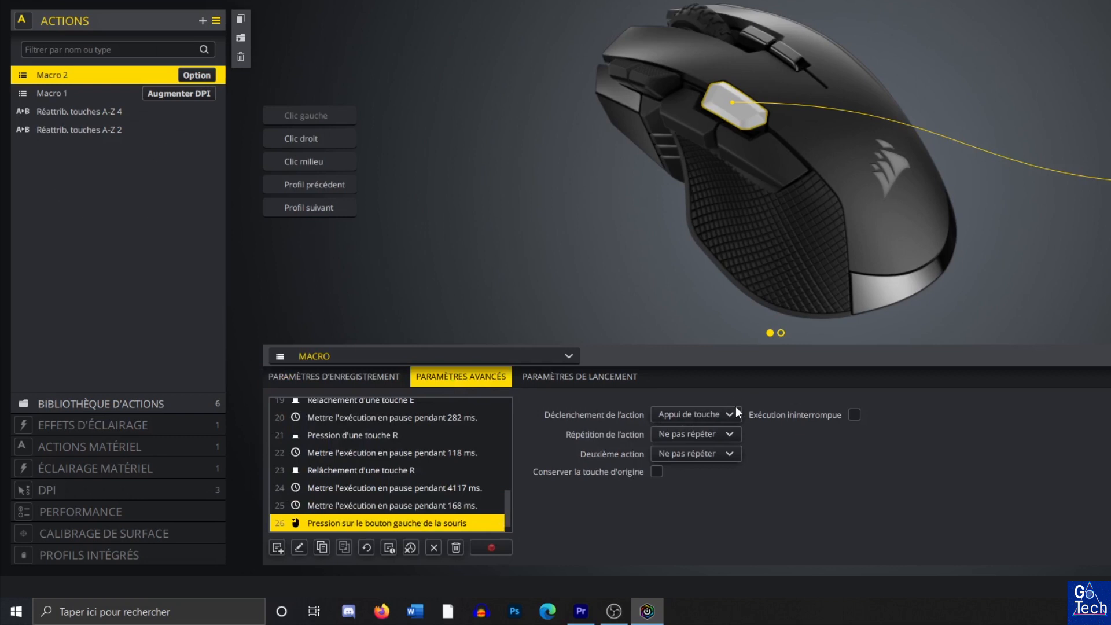
{"action": "left_click", "coordinate": [715, 418]}
{"action": "left_click", "coordinate": [719, 413]}
{"action": "left_click", "coordinate": [719, 430]}
{"action": "left_click", "coordinate": [721, 435]}
{"action": "left_click", "coordinate": [720, 453]}
{"action": "left_click", "coordinate": [720, 453]}
{"action": "left_click", "coordinate": [719, 416]}
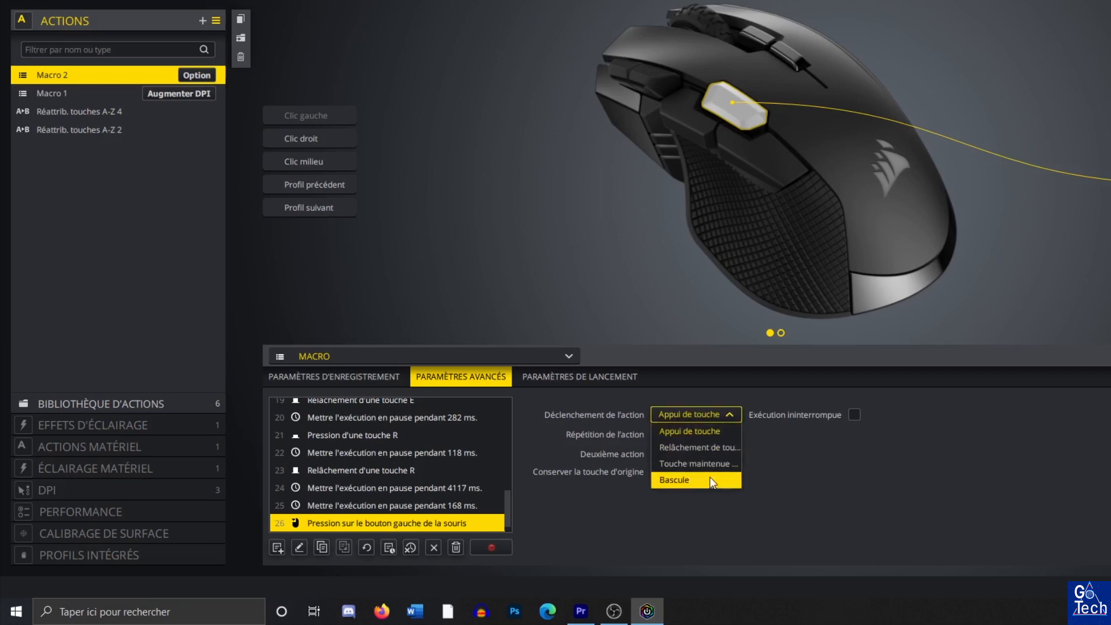
{"action": "left_click", "coordinate": [728, 415]}
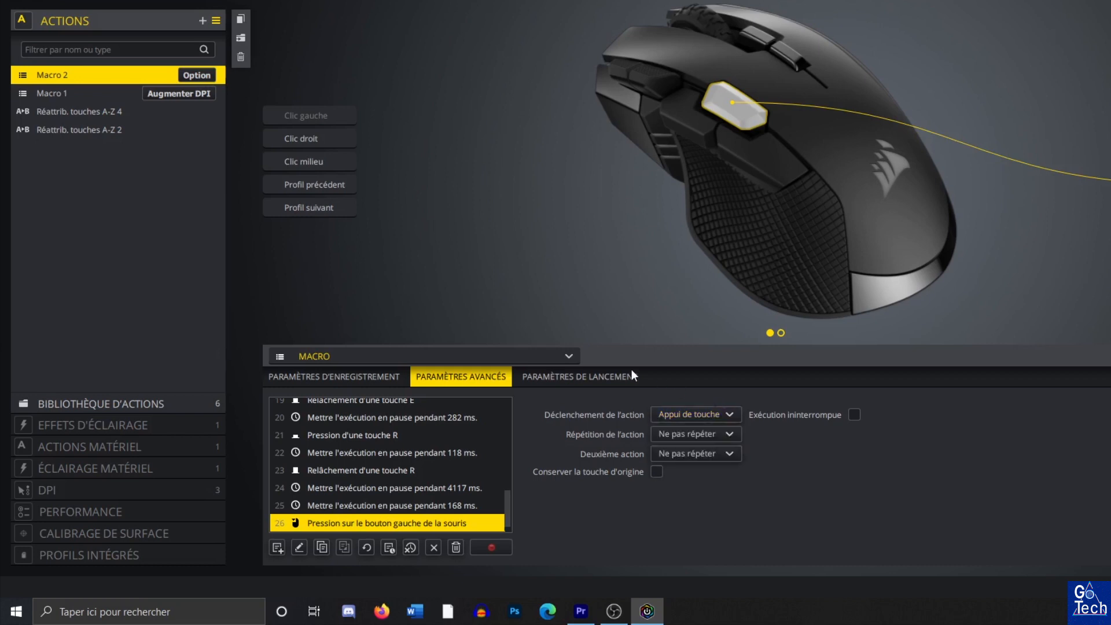
Step: Look at the macro's launch sound setting and its audio file chooser, and check the list of action types
{"action": "left_click", "coordinate": [621, 376]}
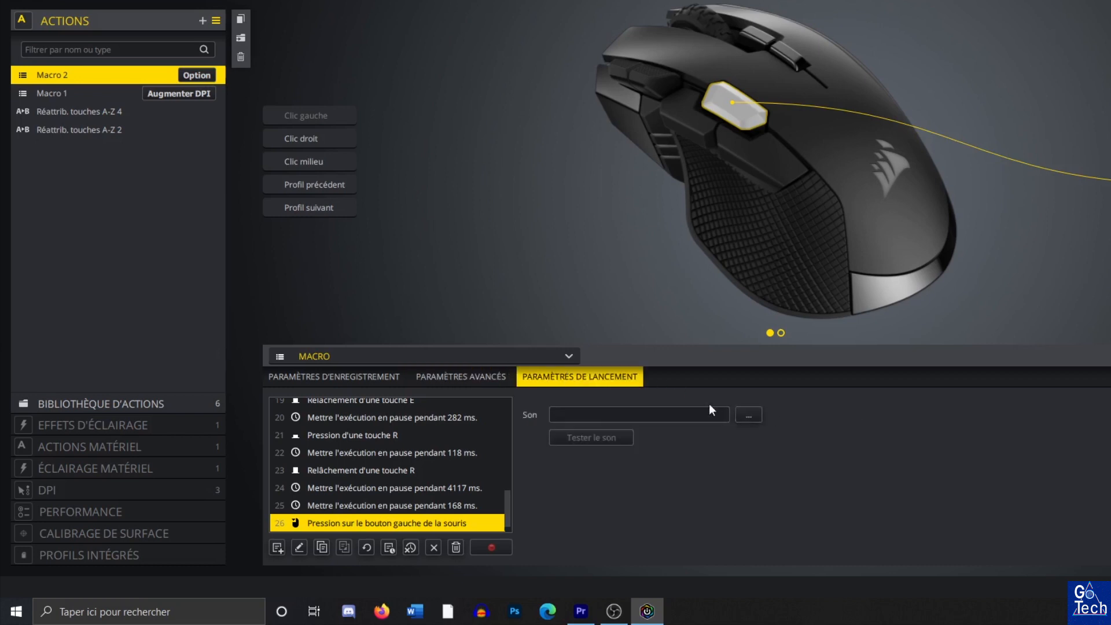
{"action": "left_click", "coordinate": [756, 414]}
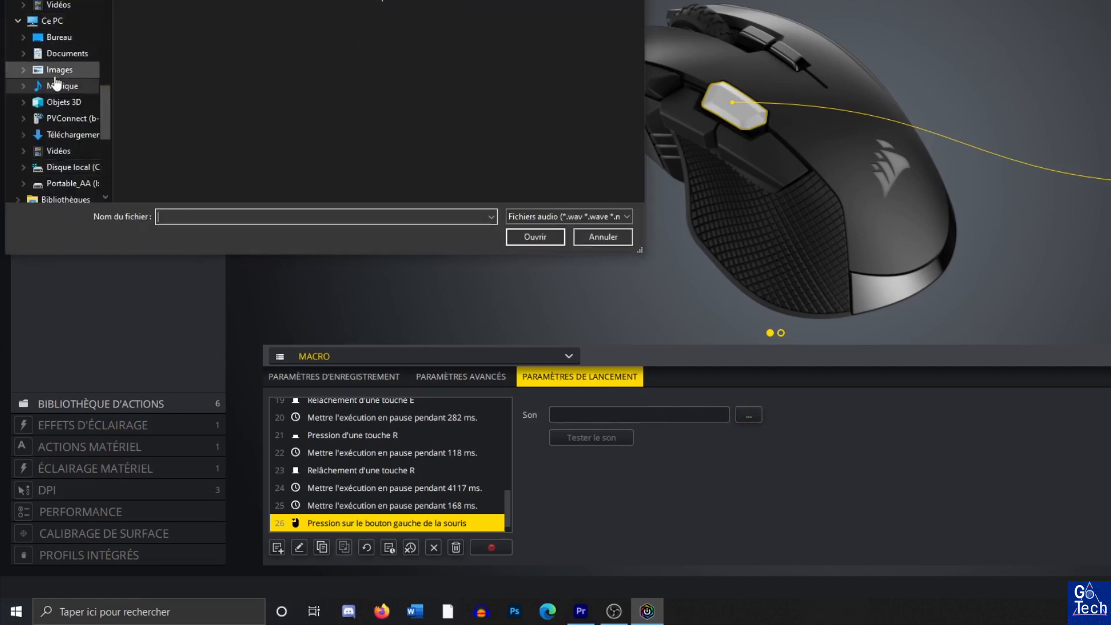
{"action": "key", "text": "Escape"}
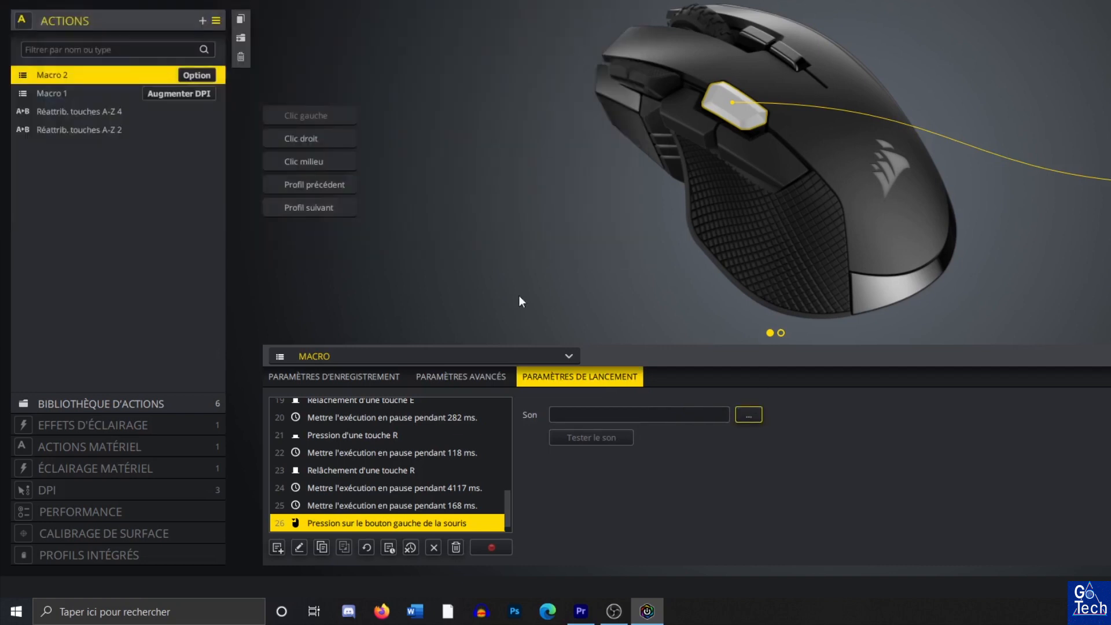
{"action": "left_click", "coordinate": [386, 361]}
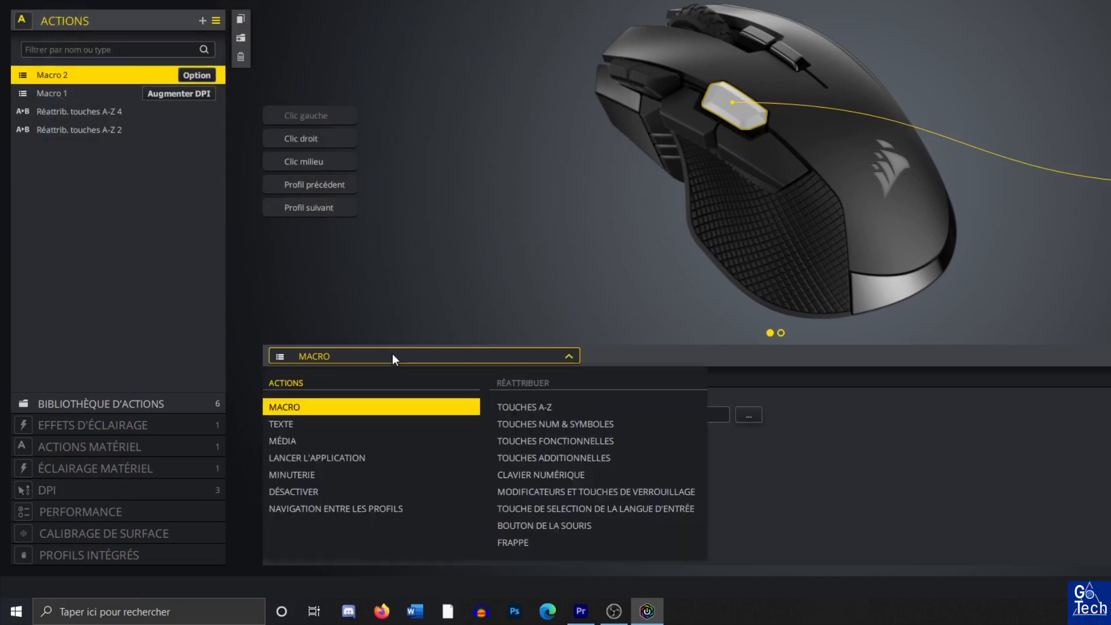
{"action": "left_click", "coordinate": [392, 354]}
Step: Delete all events from the Option button's macro and add a constant delay event of 0 ms
{"action": "left_click", "coordinate": [326, 373]}
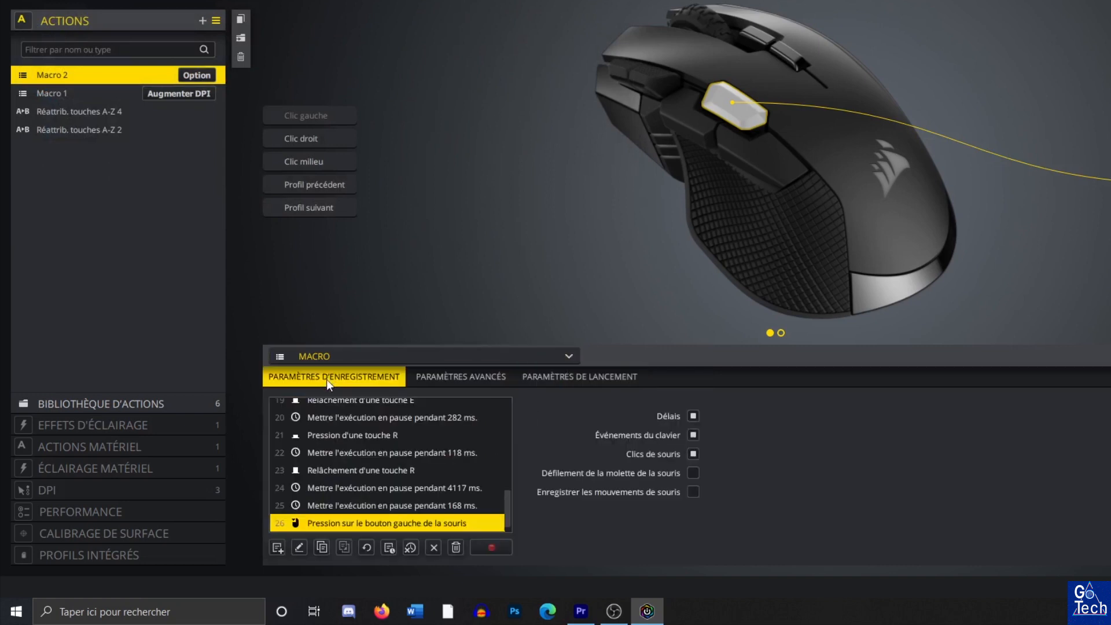
{"action": "left_click", "coordinate": [456, 546]}
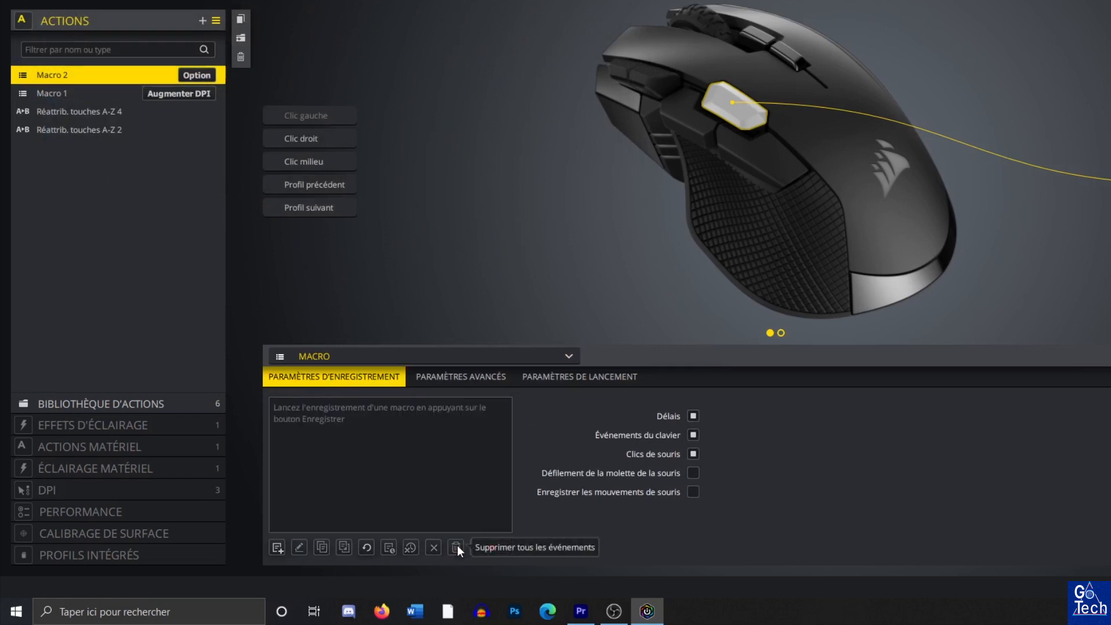
{"action": "left_click", "coordinate": [283, 546]}
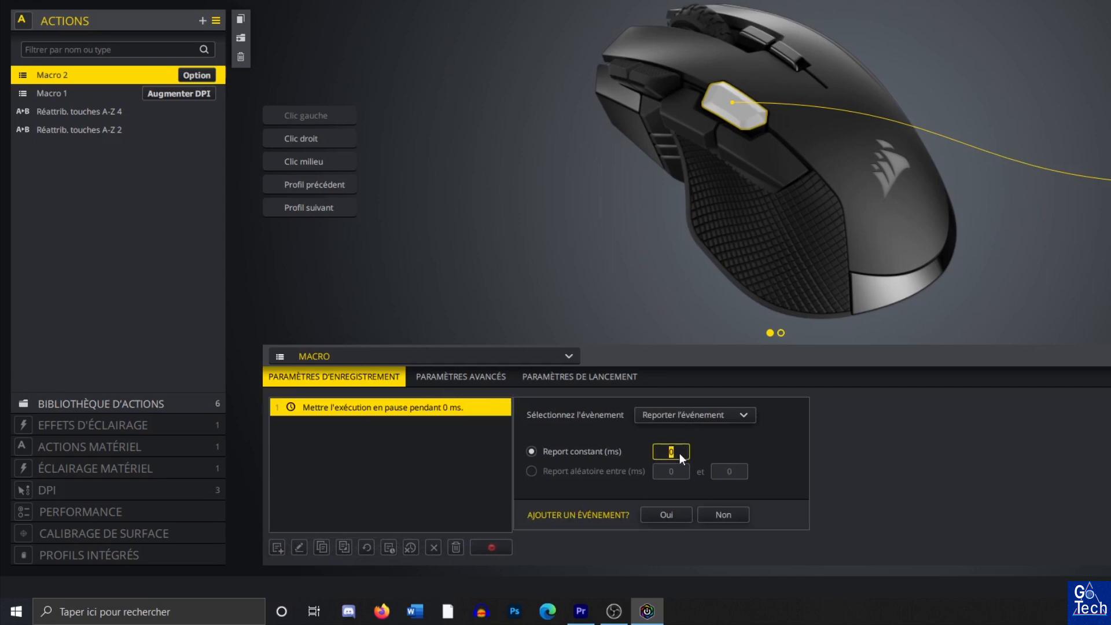
{"action": "left_click", "coordinate": [670, 514]}
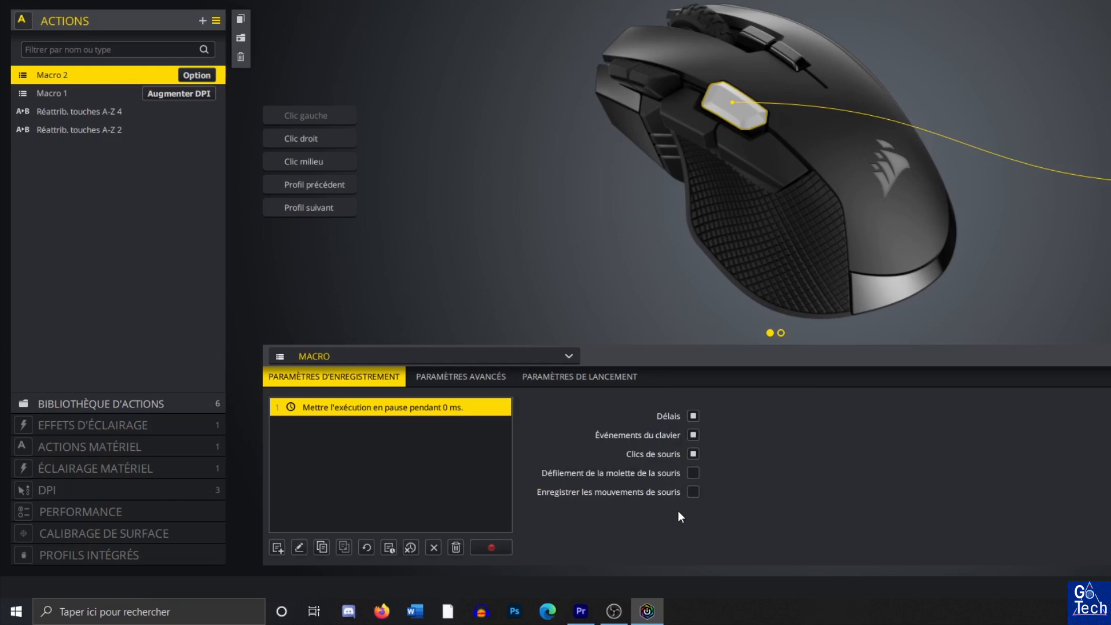
Step: Record the keystrokes of the word "bonjour" into the Option button's macro
{"action": "left_click", "coordinate": [501, 547]}
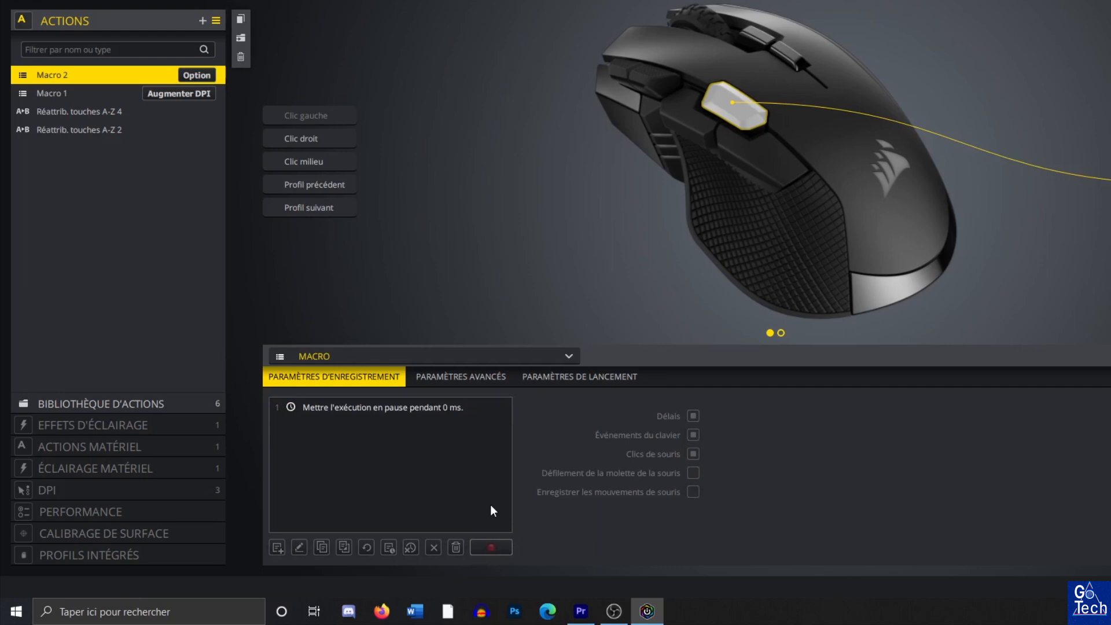
{"action": "type", "text": "bonjour"}
{"action": "left_click", "coordinate": [491, 547]}
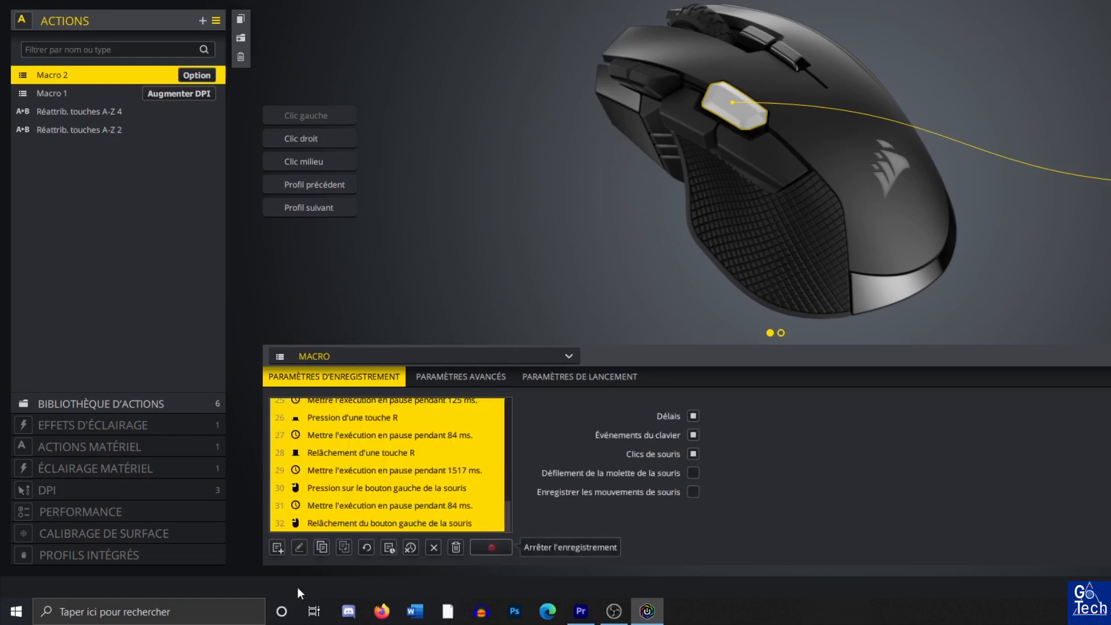
Step: Try out the macro's text "bonjour" in the Windows search box and close the search
{"action": "left_click", "coordinate": [205, 618]}
{"action": "type", "text": "b"}
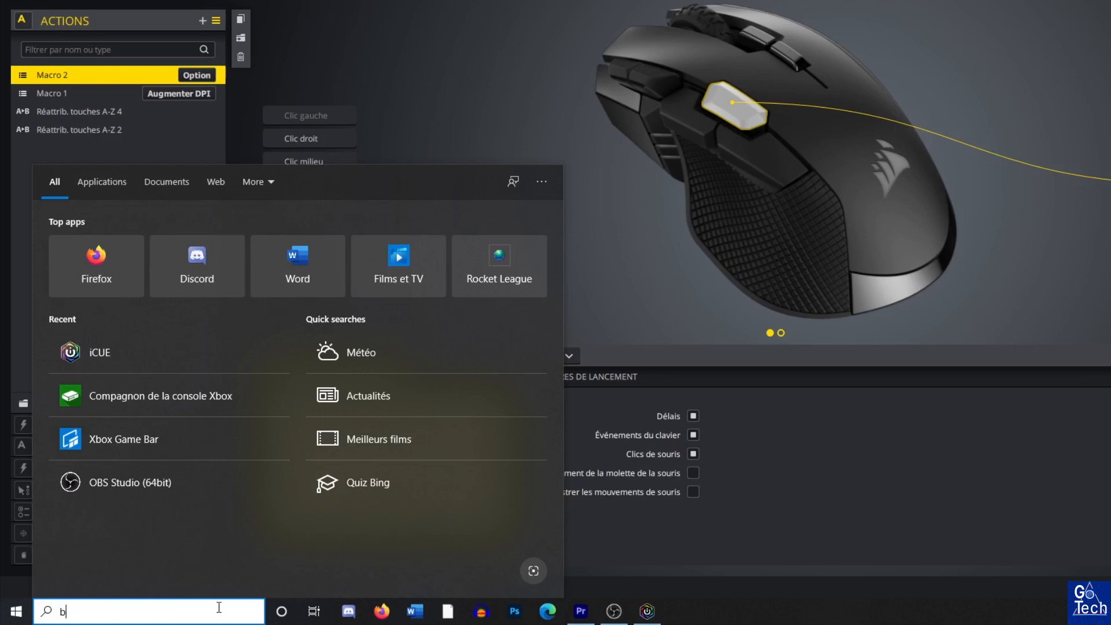
{"action": "type", "text": "onjour"}
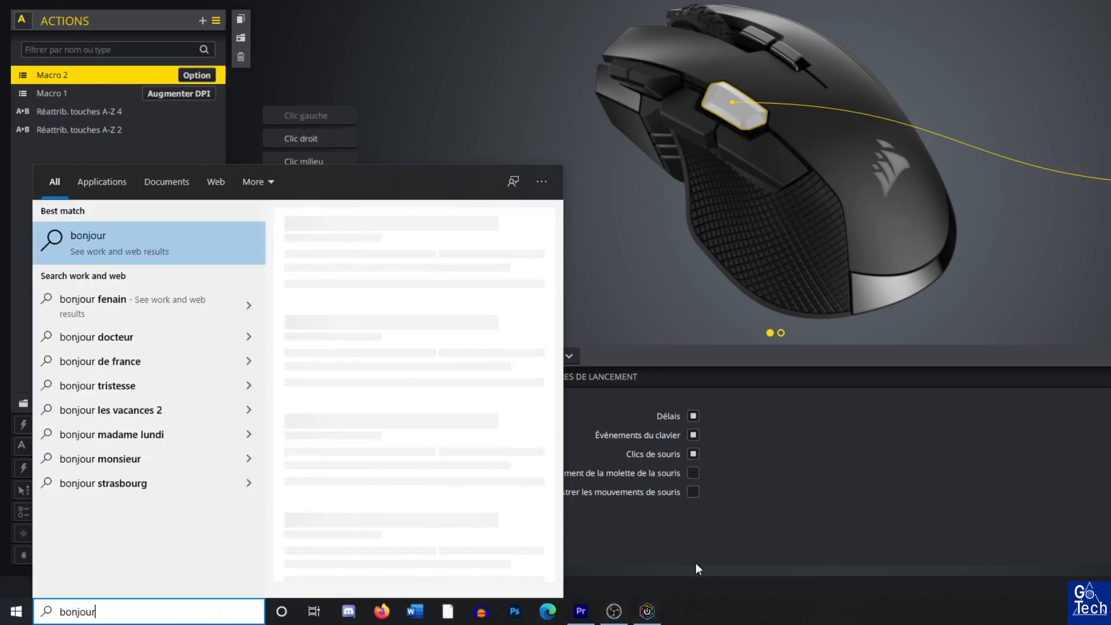
{"action": "left_click", "coordinate": [717, 550]}
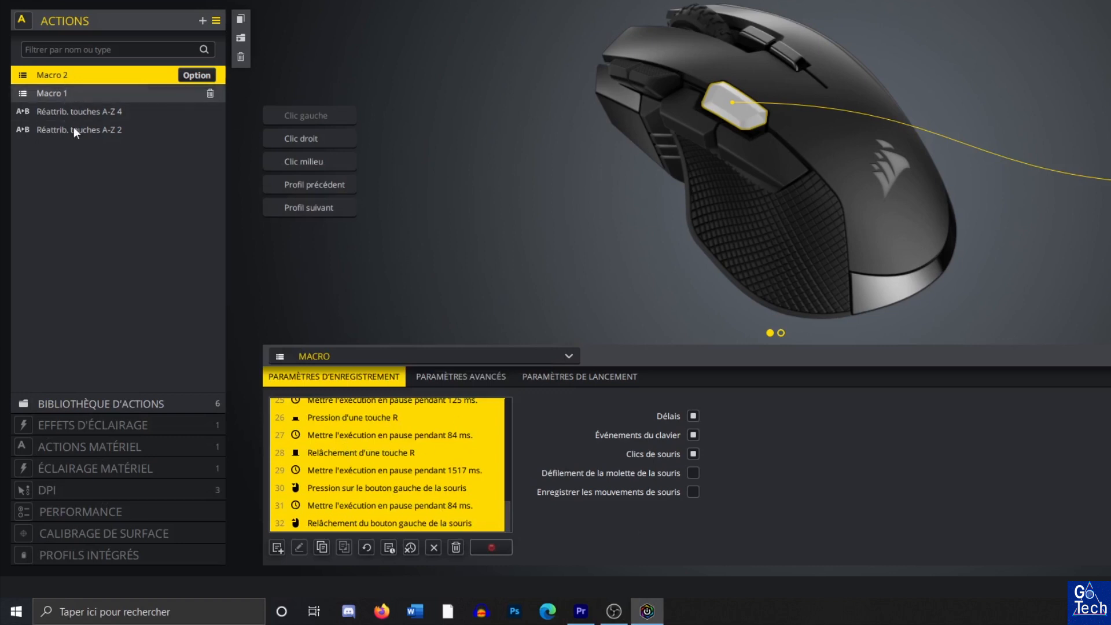
Step: Add a new macro action, try recording left mouse clicks in it, and delete all of its recorded events
{"action": "left_click", "coordinate": [203, 21]}
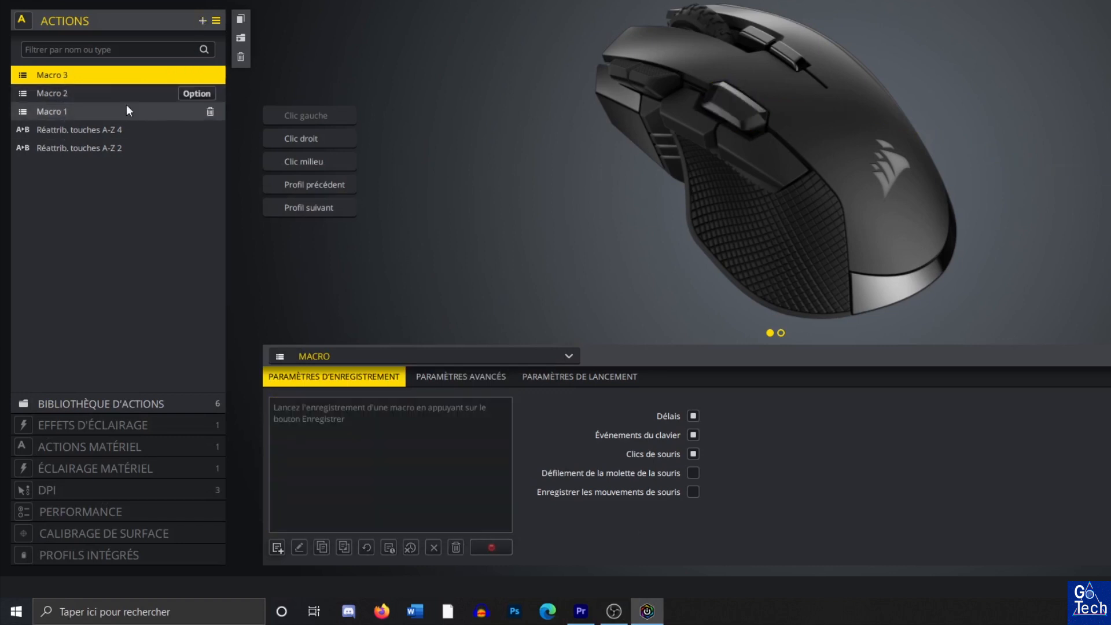
{"action": "left_click", "coordinate": [483, 549]}
{"action": "left_click", "coordinate": [408, 433]}
{"action": "left_click", "coordinate": [406, 432]}
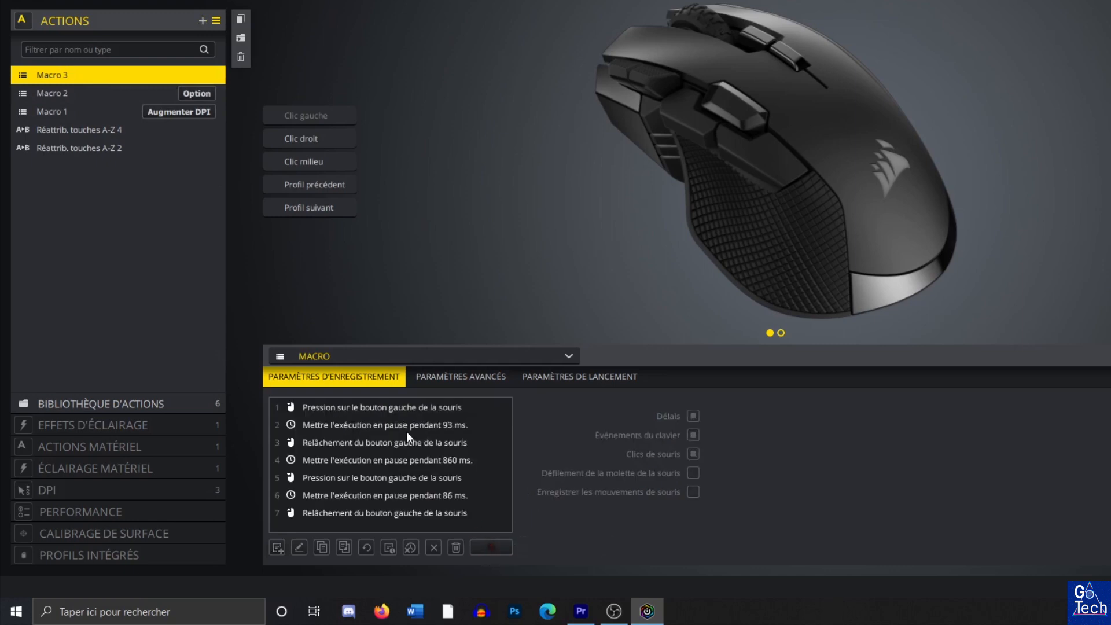
{"action": "left_click", "coordinate": [489, 546]}
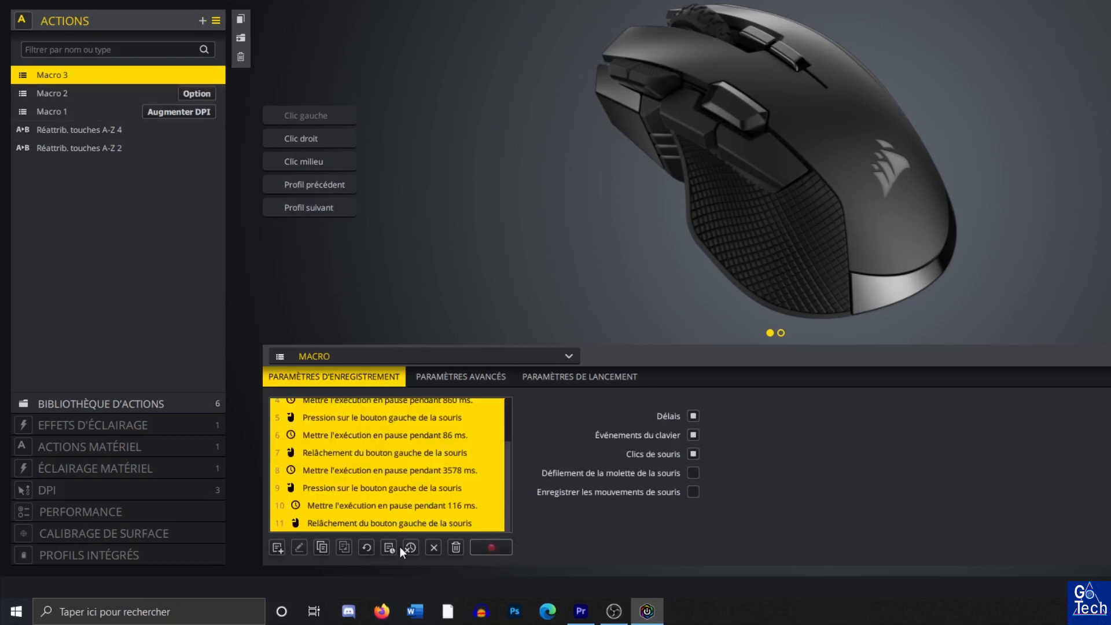
{"action": "left_click", "coordinate": [456, 547]}
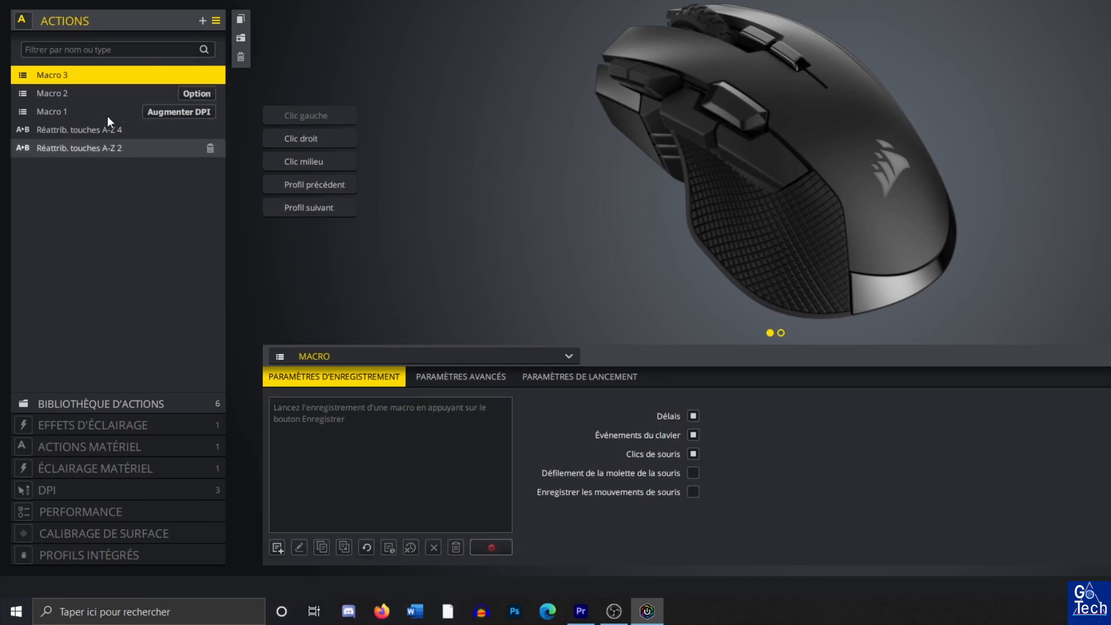
Step: Leave the Actions section and open the mouse's DPI settings
{"action": "left_click", "coordinate": [99, 24]}
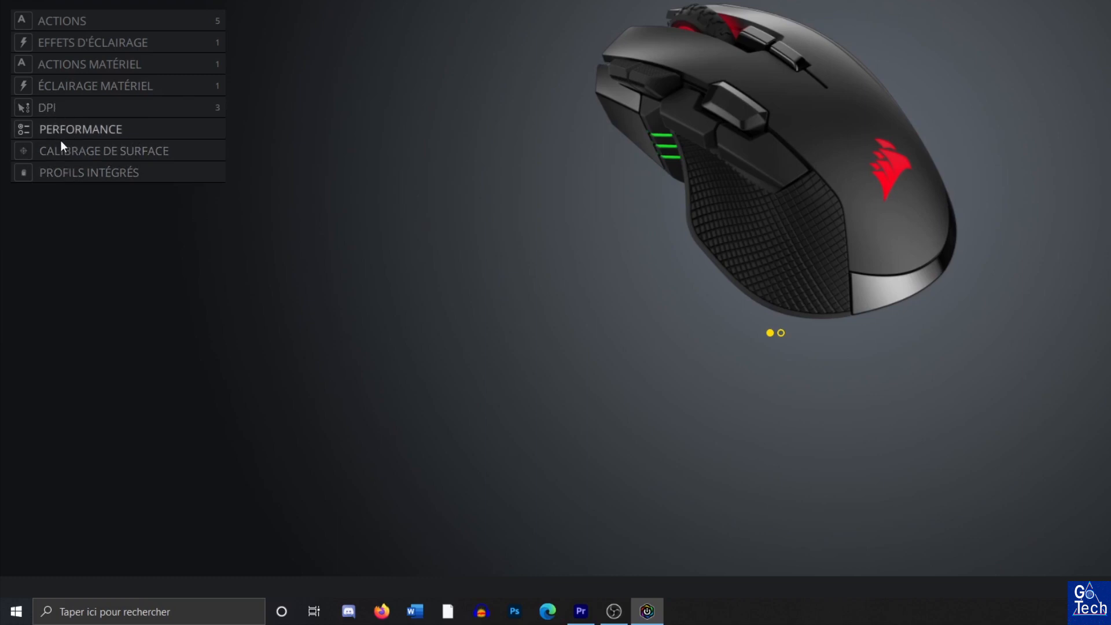
{"action": "left_click", "coordinate": [57, 108]}
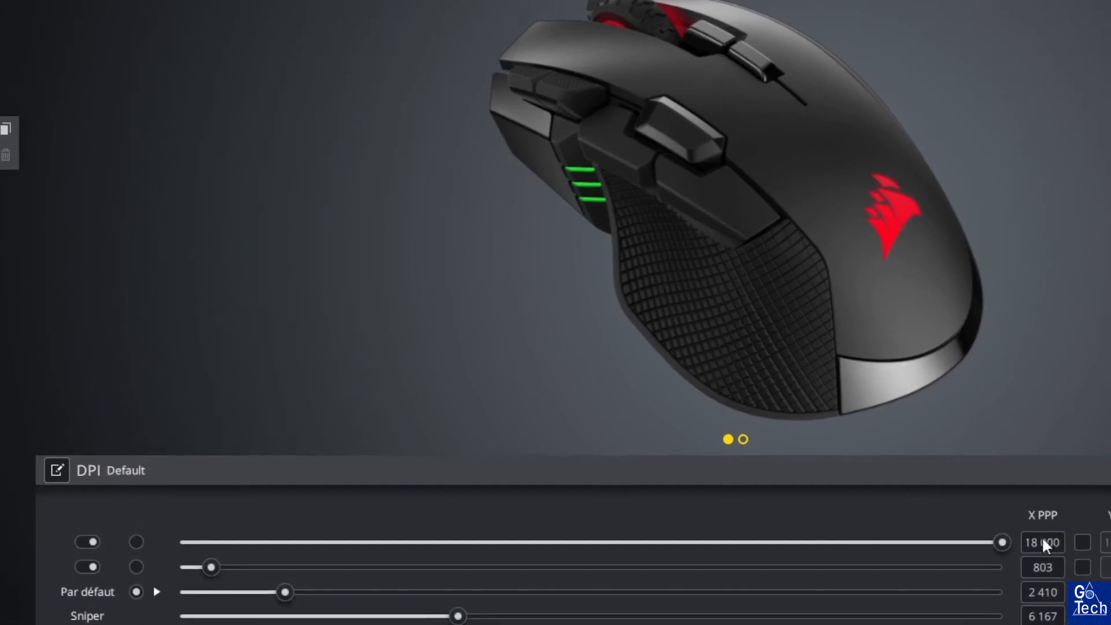
Step: Try the first DPI stage at 10,486 and the default third stage at values between 120 and 18,000, ending at 3,595
{"action": "left_click_drag", "start_coordinate": [984, 540], "coordinate": [647, 527]}
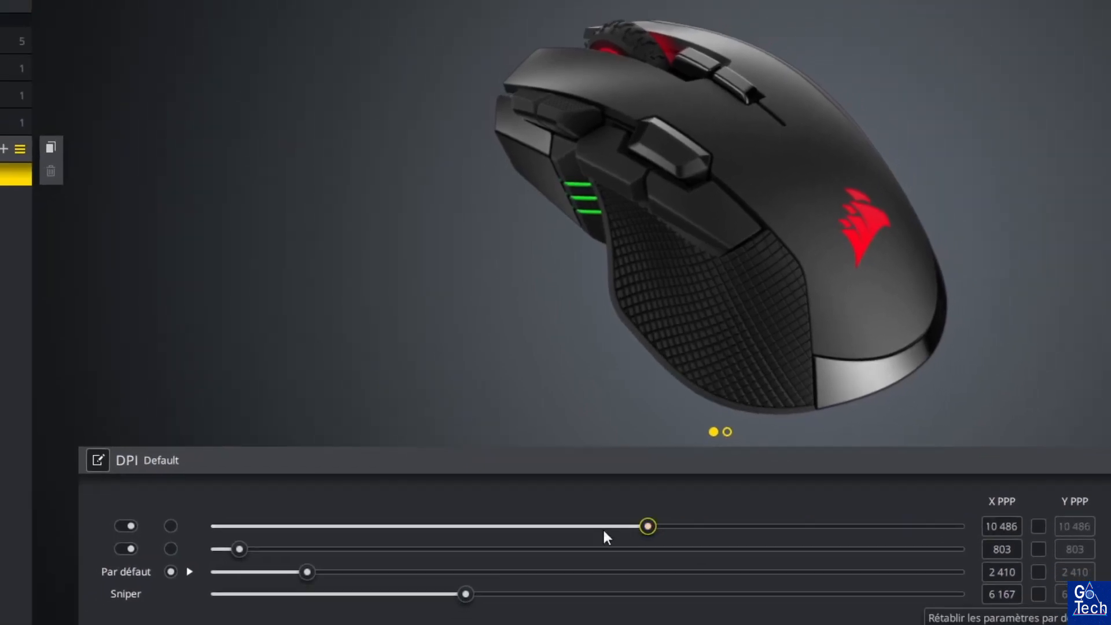
{"action": "left_click_drag", "start_coordinate": [315, 565], "coordinate": [1012, 528]}
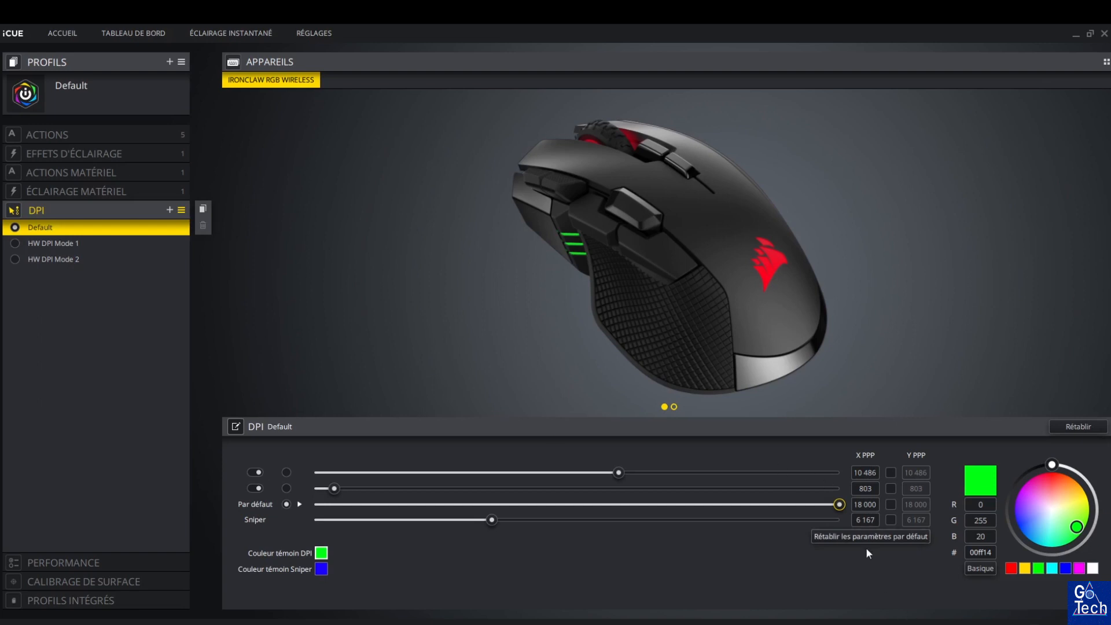
{"action": "left_click_drag", "start_coordinate": [842, 506], "coordinate": [316, 508]}
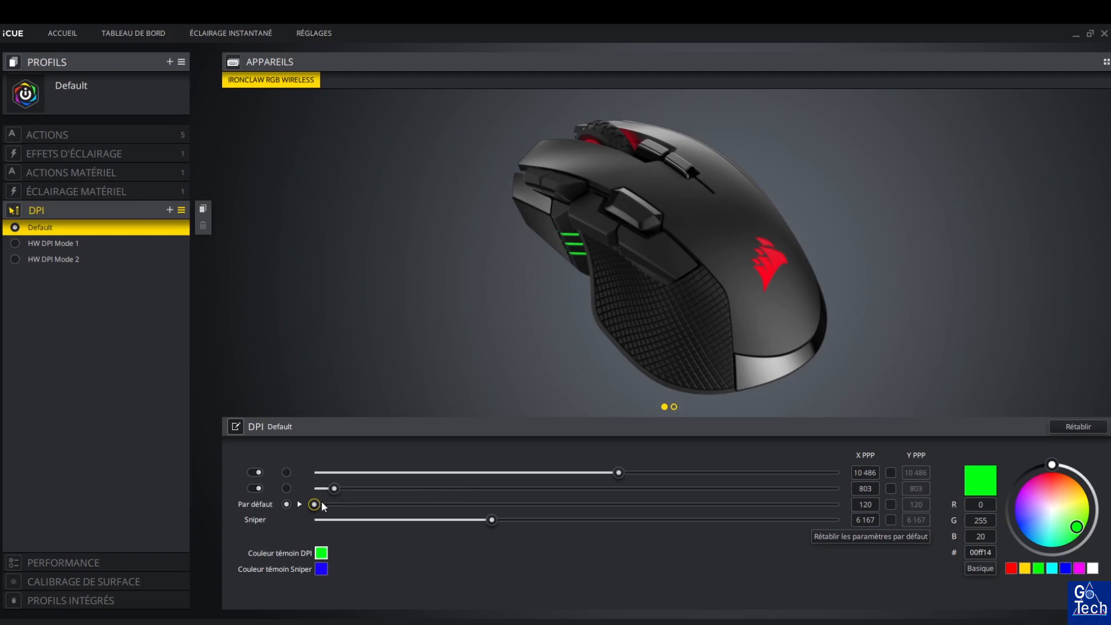
{"action": "left_click_drag", "start_coordinate": [317, 506], "coordinate": [508, 508]}
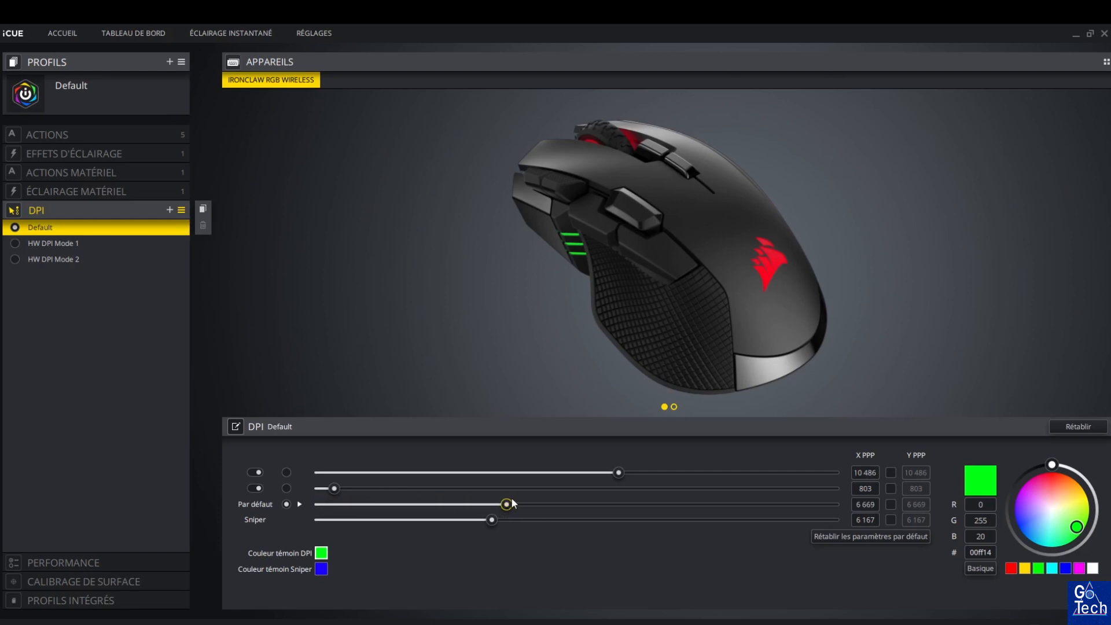
{"action": "left_click_drag", "start_coordinate": [507, 504], "coordinate": [415, 516]}
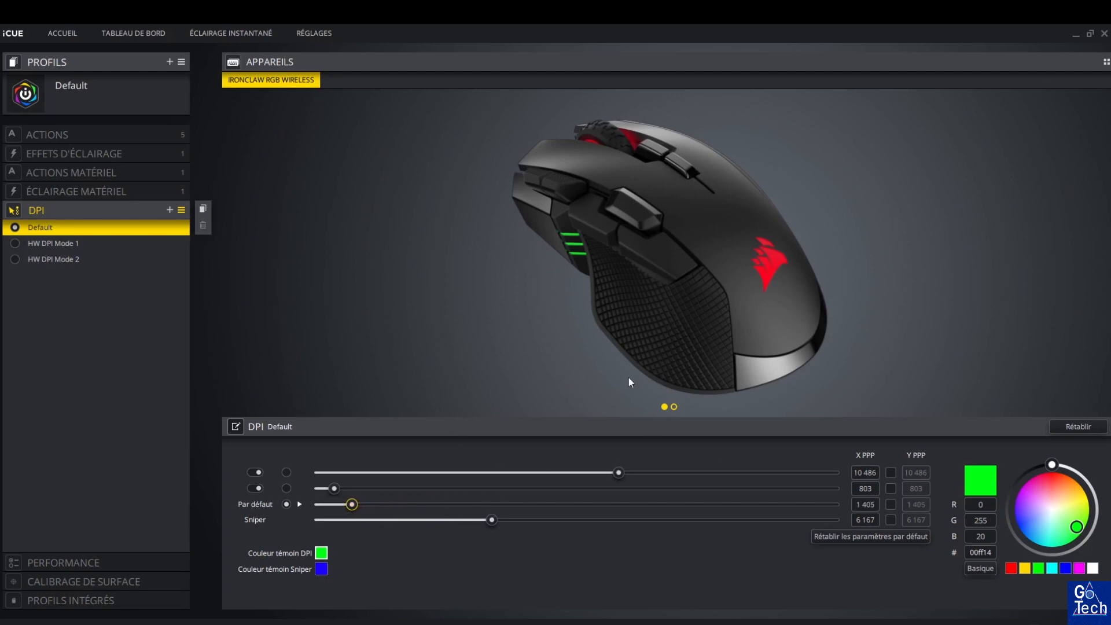
{"action": "left_click_drag", "start_coordinate": [352, 504], "coordinate": [527, 523]}
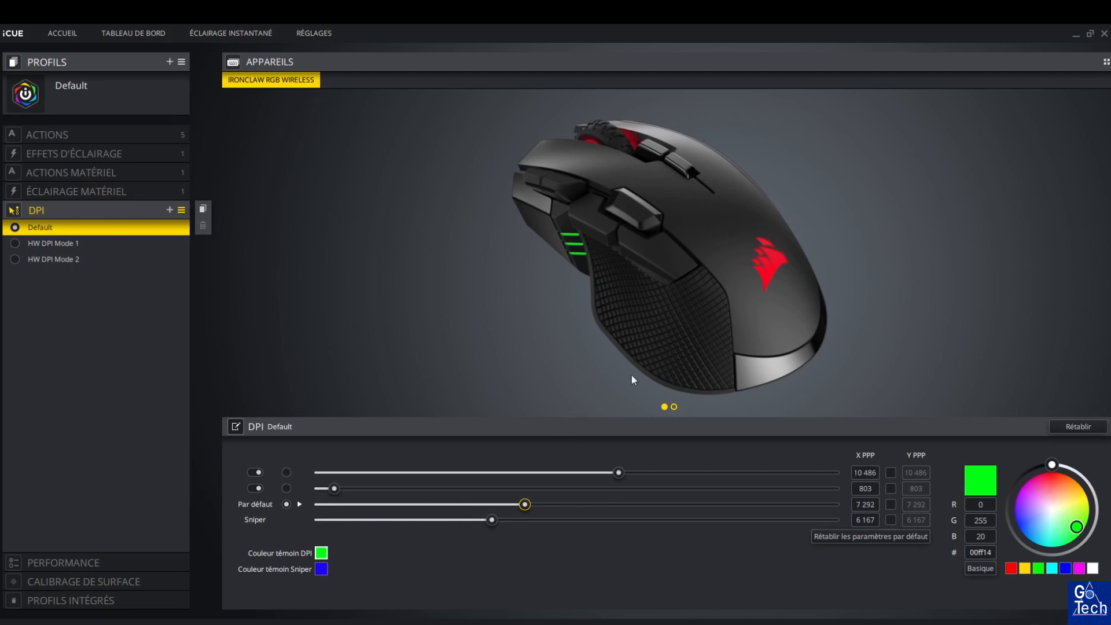
{"action": "left_click_drag", "start_coordinate": [526, 506], "coordinate": [416, 505]}
Step: Make the first DPI stage the default at 7,432, and set the second stage to 1,687 and the third to 4,318
{"action": "left_click", "coordinate": [286, 473]}
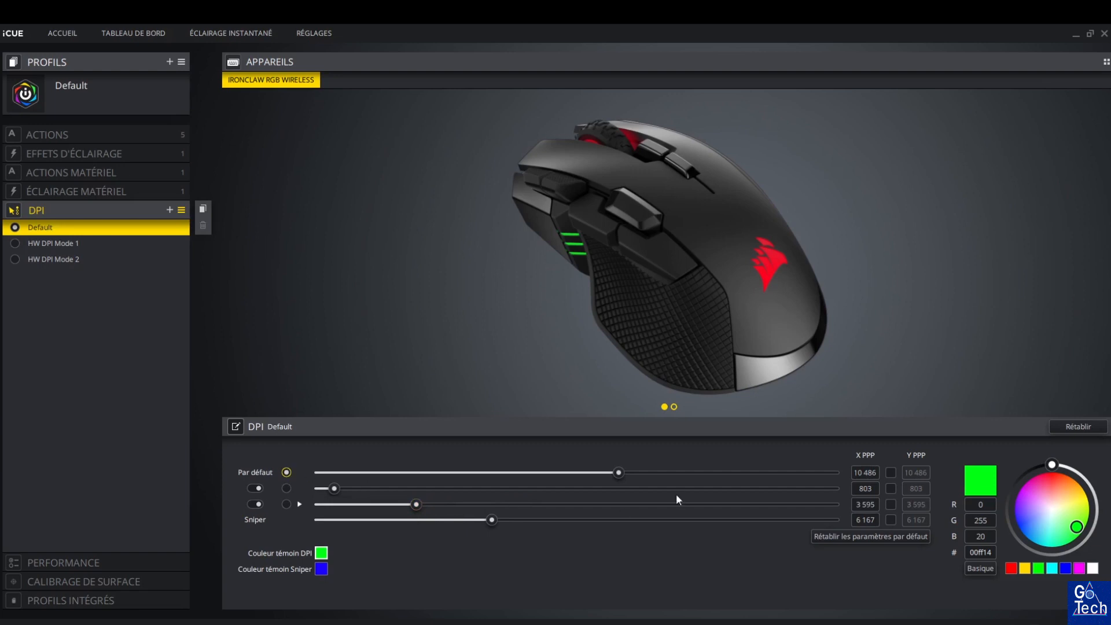
{"action": "left_click_drag", "start_coordinate": [619, 472], "coordinate": [563, 474]}
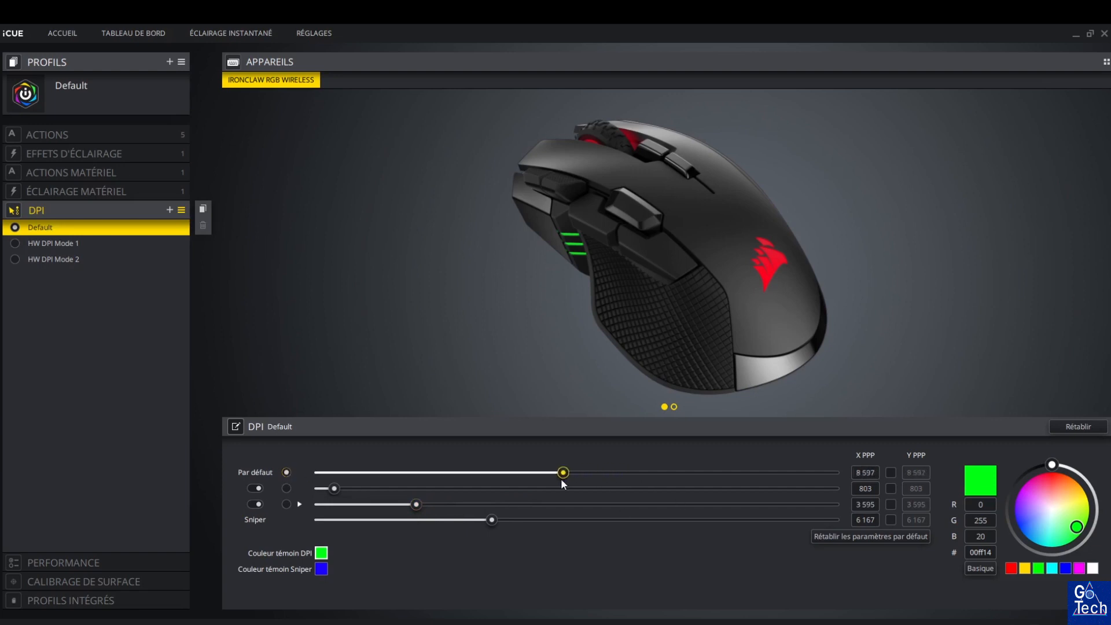
{"action": "left_click_drag", "start_coordinate": [334, 489], "coordinate": [421, 506]}
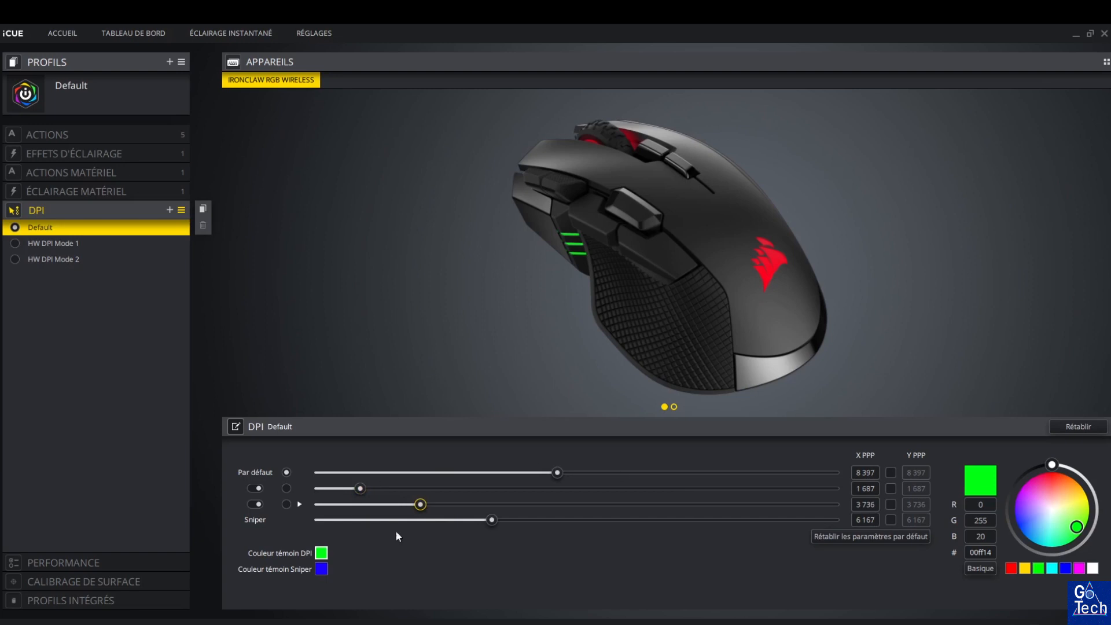
{"action": "left_click_drag", "start_coordinate": [422, 505], "coordinate": [437, 505]}
{"action": "left_click_drag", "start_coordinate": [557, 473], "coordinate": [528, 483]}
Step: Set the DPI indicator colour to red (ff0015) and shift the Sniper indicator colour to a violet-blue
{"action": "mouse_move", "coordinate": [1066, 505]}
{"action": "left_mouse_down"}
{"action": "mouse_move", "coordinate": [1045, 520]}
{"action": "mouse_move", "coordinate": [1023, 516]}
{"action": "left_mouse_up"}
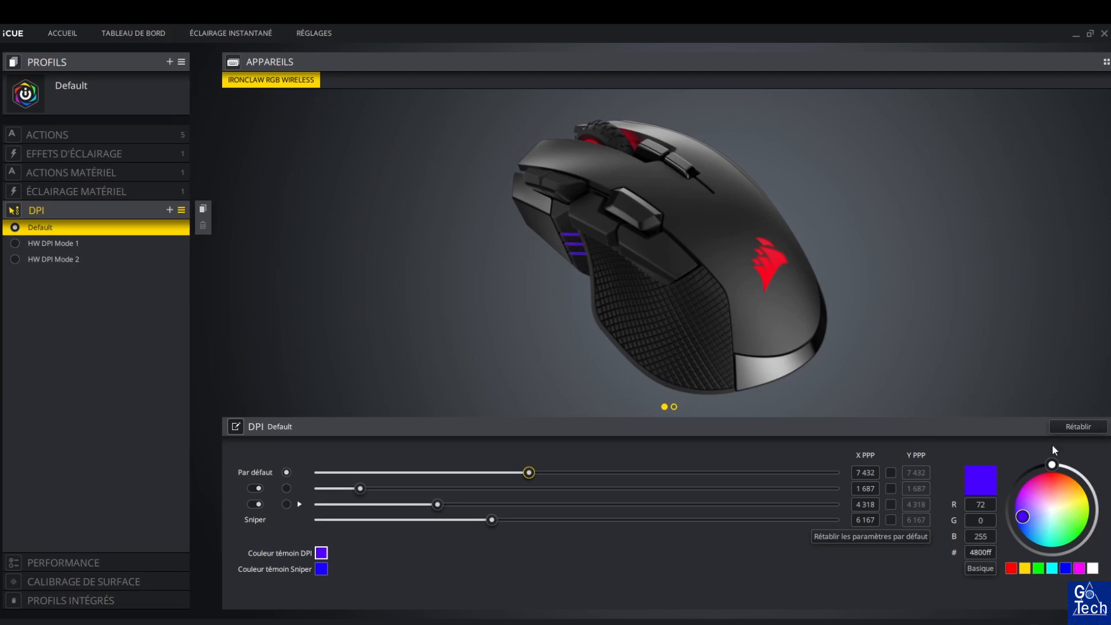
{"action": "left_click_drag", "start_coordinate": [1023, 516], "coordinate": [1050, 476]}
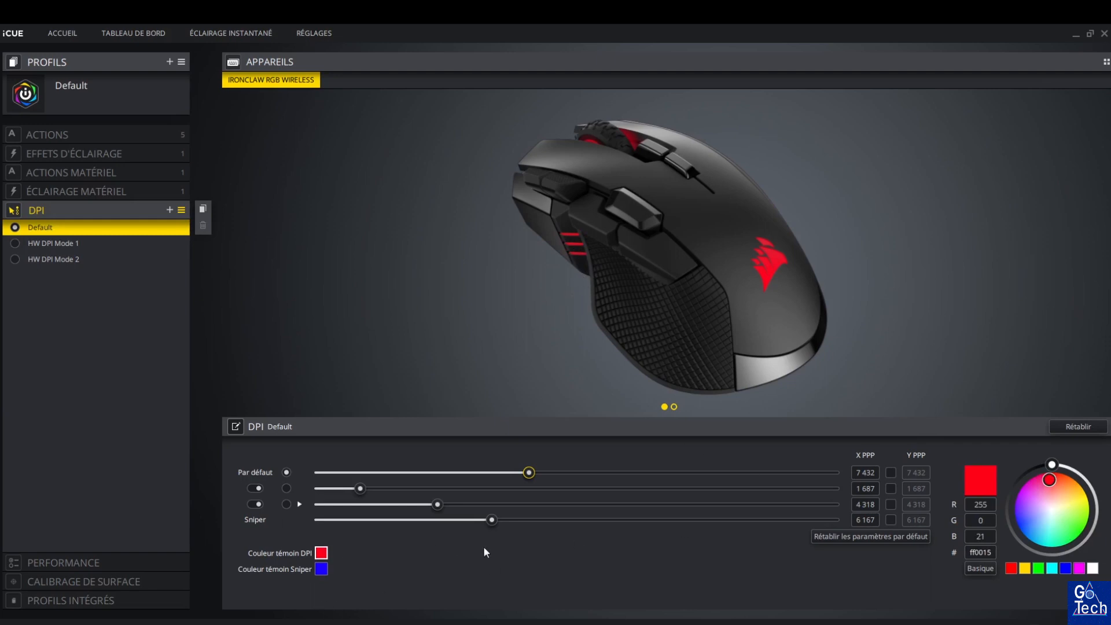
{"action": "left_click", "coordinate": [321, 569]}
{"action": "mouse_move", "coordinate": [1023, 530]}
{"action": "left_mouse_down"}
{"action": "mouse_move", "coordinate": [1081, 508]}
{"action": "mouse_move", "coordinate": [1069, 484]}
{"action": "mouse_move", "coordinate": [1022, 518]}
{"action": "left_mouse_up"}
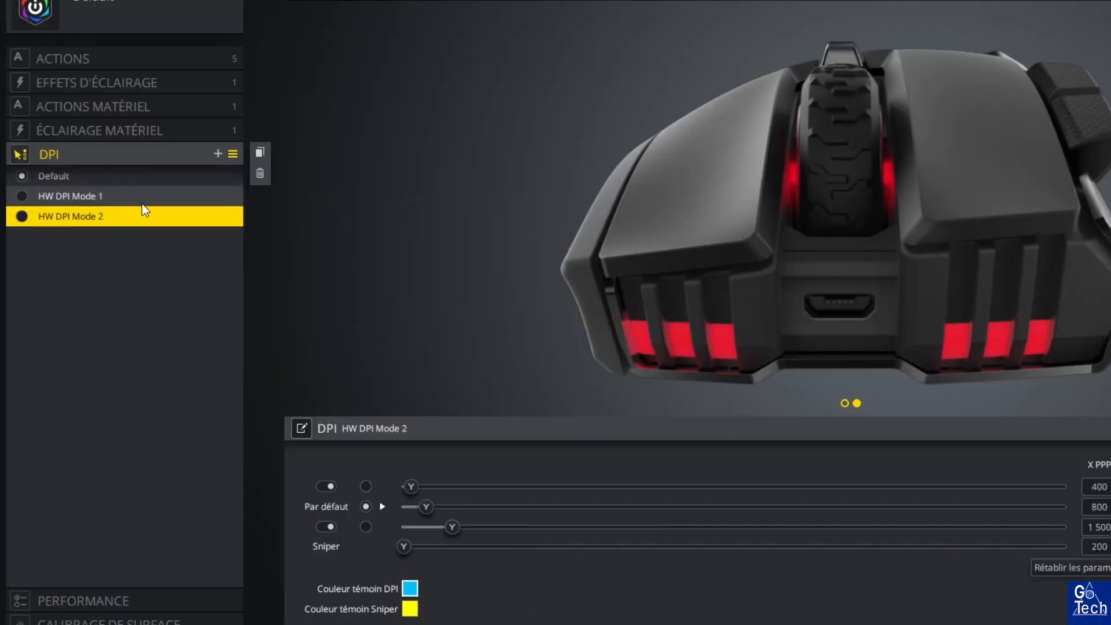
Step: Look at the existing hardware DPI modes, add a new DPI mode and delete it again
{"action": "left_click", "coordinate": [109, 246]}
{"action": "left_click", "coordinate": [133, 221]}
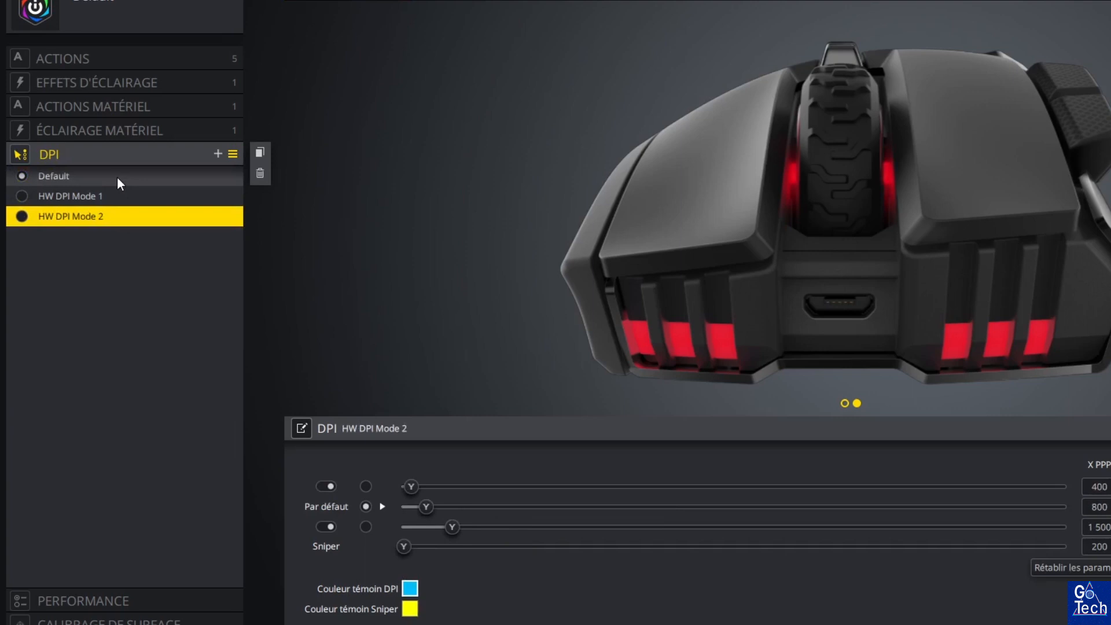
{"action": "left_click", "coordinate": [120, 179]}
{"action": "left_click", "coordinate": [217, 154]}
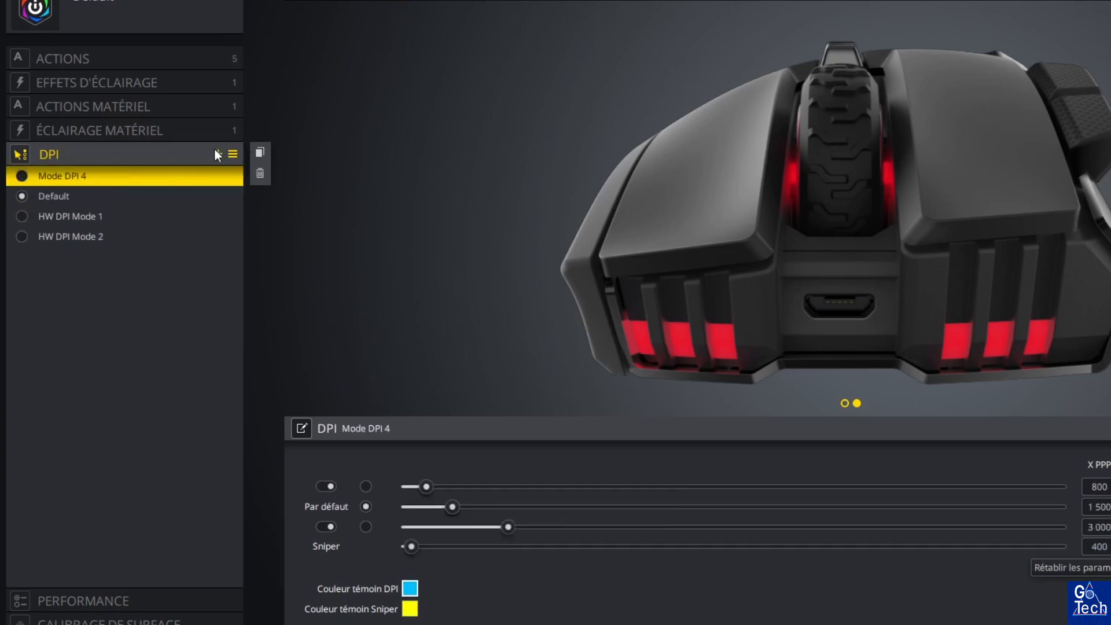
{"action": "left_click", "coordinate": [259, 171]}
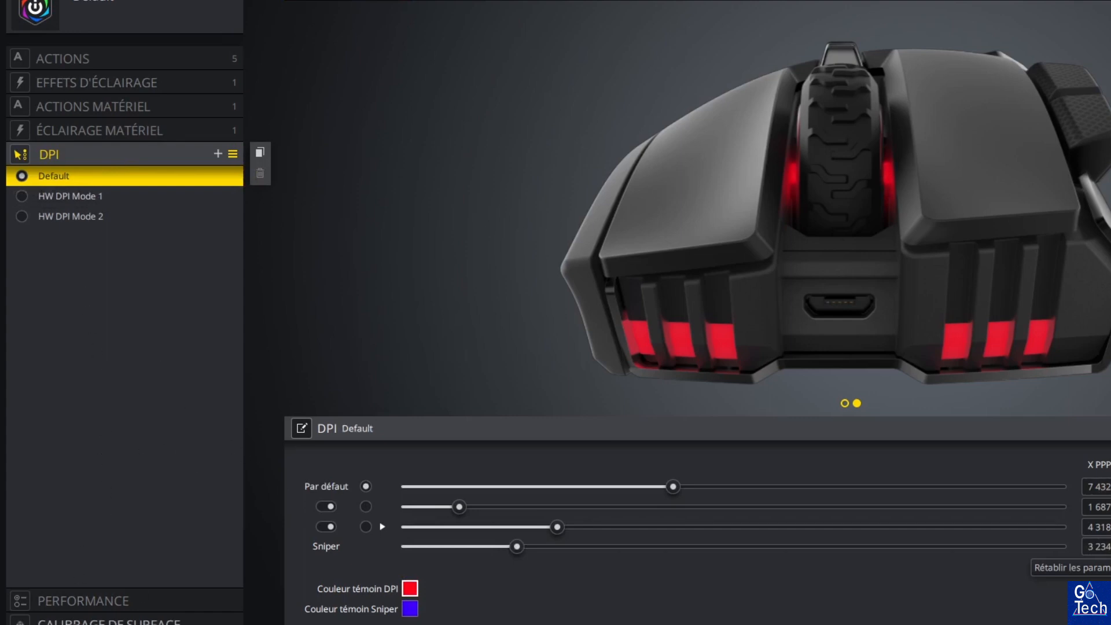
Step: Open the mouse's performance settings and set the pointer speed to about the middle with enhanced pointer precision enabled
{"action": "left_click", "coordinate": [118, 601]}
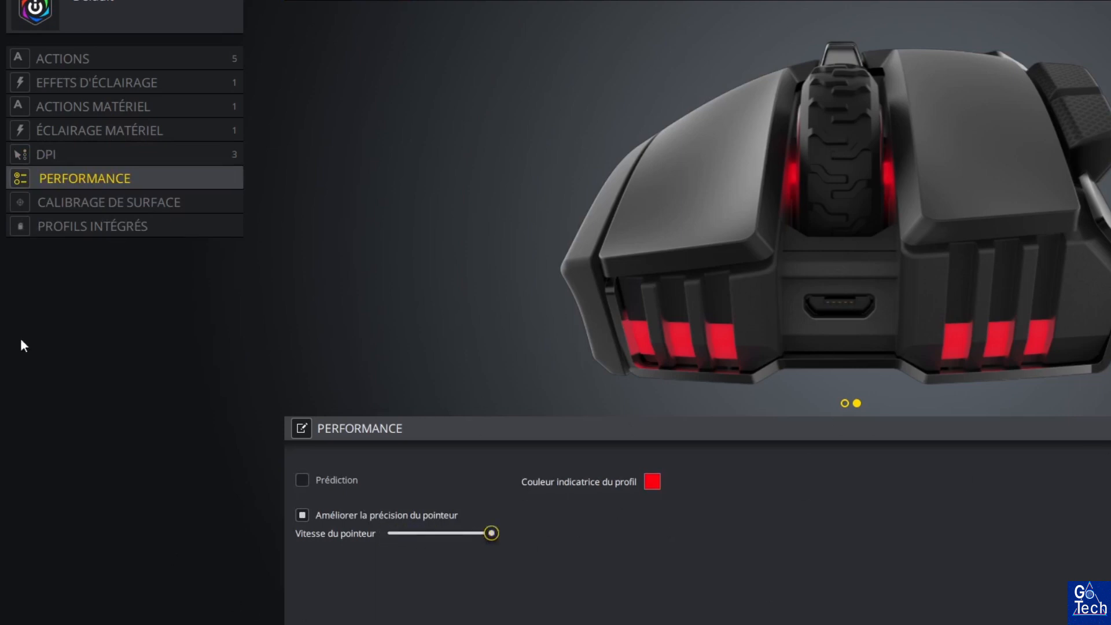
{"action": "left_click", "coordinate": [488, 532]}
{"action": "left_click", "coordinate": [303, 515]}
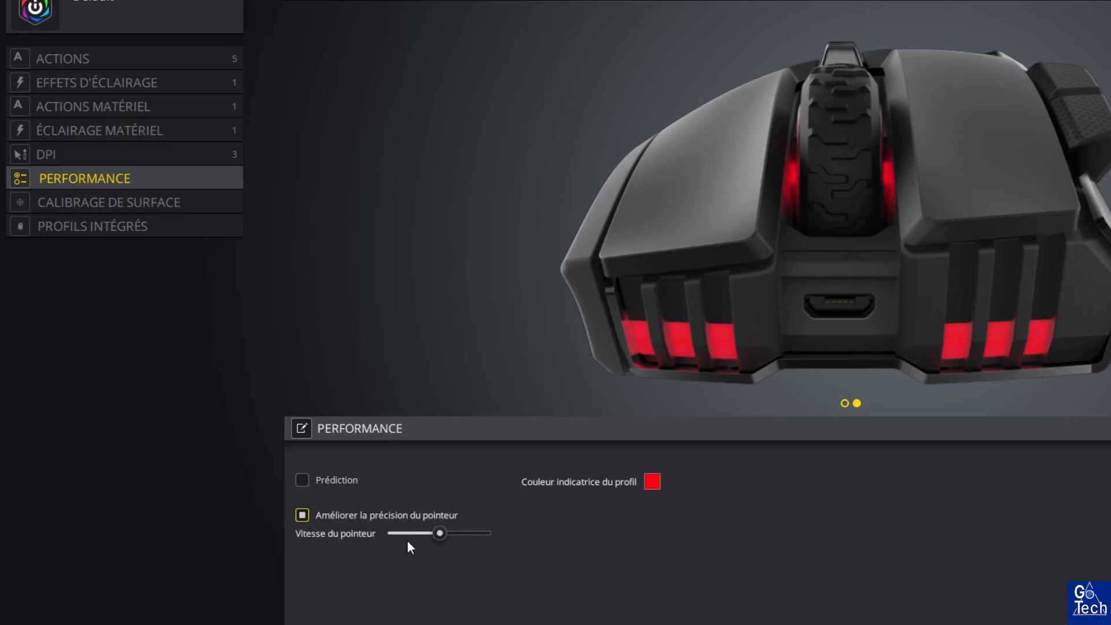
{"action": "mouse_move", "coordinate": [440, 533]}
{"action": "left_mouse_down"}
{"action": "mouse_move", "coordinate": [456, 531]}
{"action": "mouse_move", "coordinate": [426, 532]}
{"action": "mouse_move", "coordinate": [438, 536]}
{"action": "left_mouse_up"}
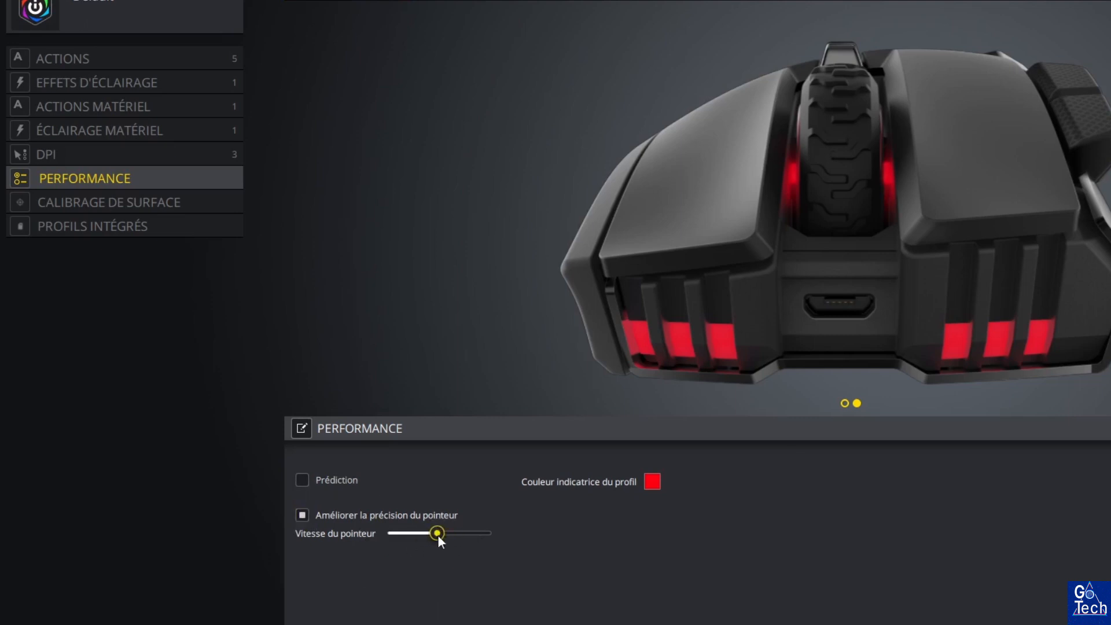
Step: Try green (2dff0c) as the profile indicator colour in the mouse's front-side view and restore the red (ff000f)
{"action": "left_click", "coordinate": [652, 481]}
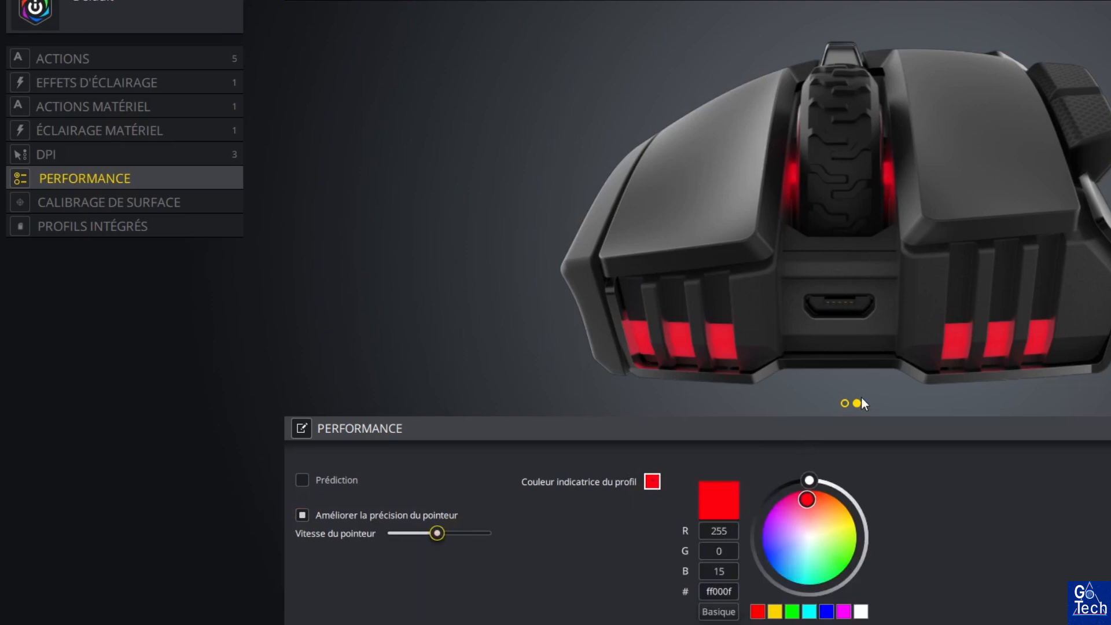
{"action": "left_click", "coordinate": [844, 403]}
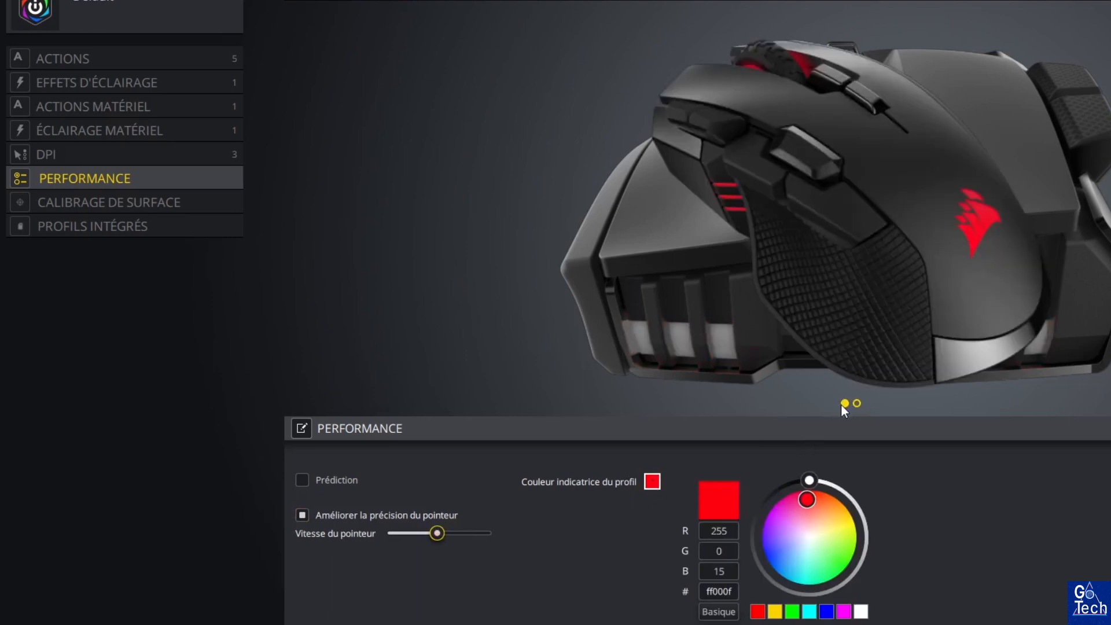
{"action": "left_click", "coordinate": [810, 538]}
{"action": "left_click_drag", "start_coordinate": [815, 546], "coordinate": [843, 550]}
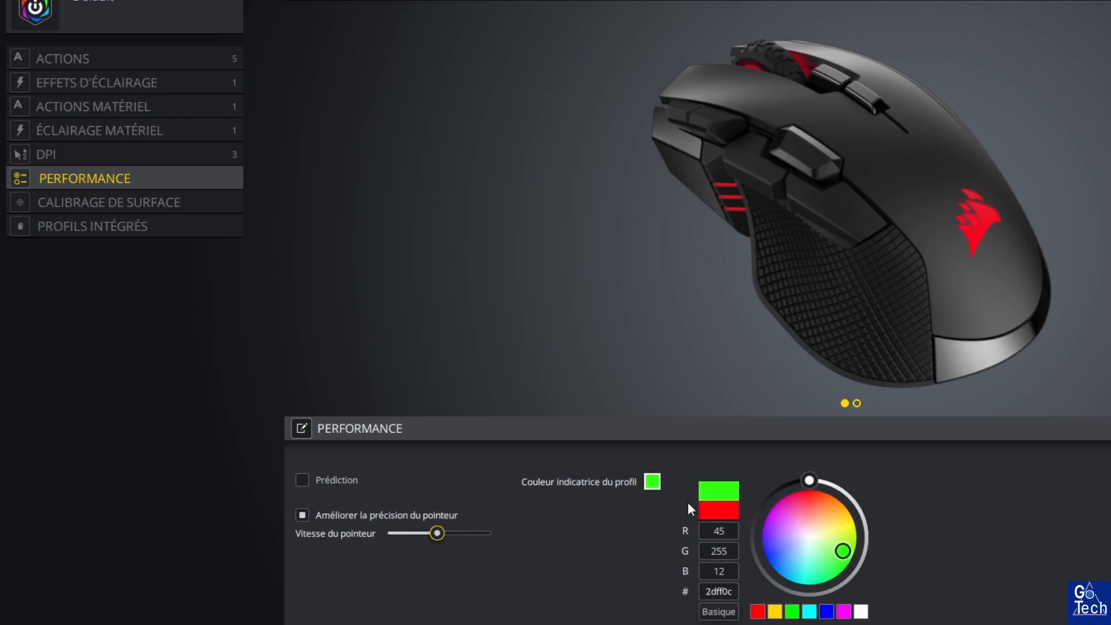
{"action": "left_click", "coordinate": [706, 510]}
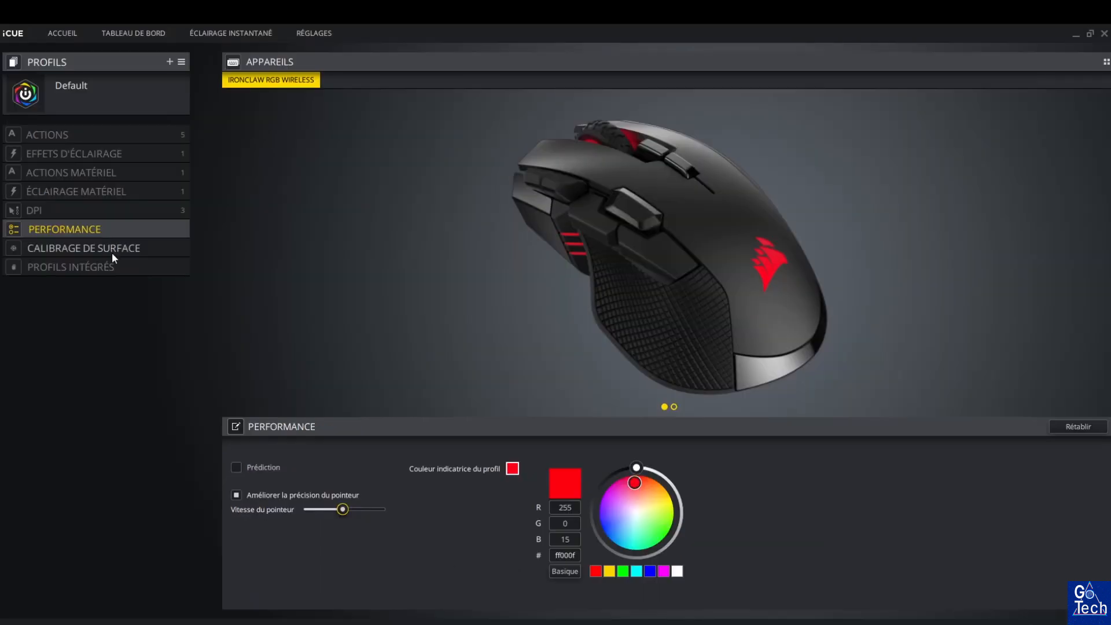
Step: Open surface calibration, reselecting the mouse in USB mode from the home page, and try the calibration from the centre marker
{"action": "left_click", "coordinate": [144, 206]}
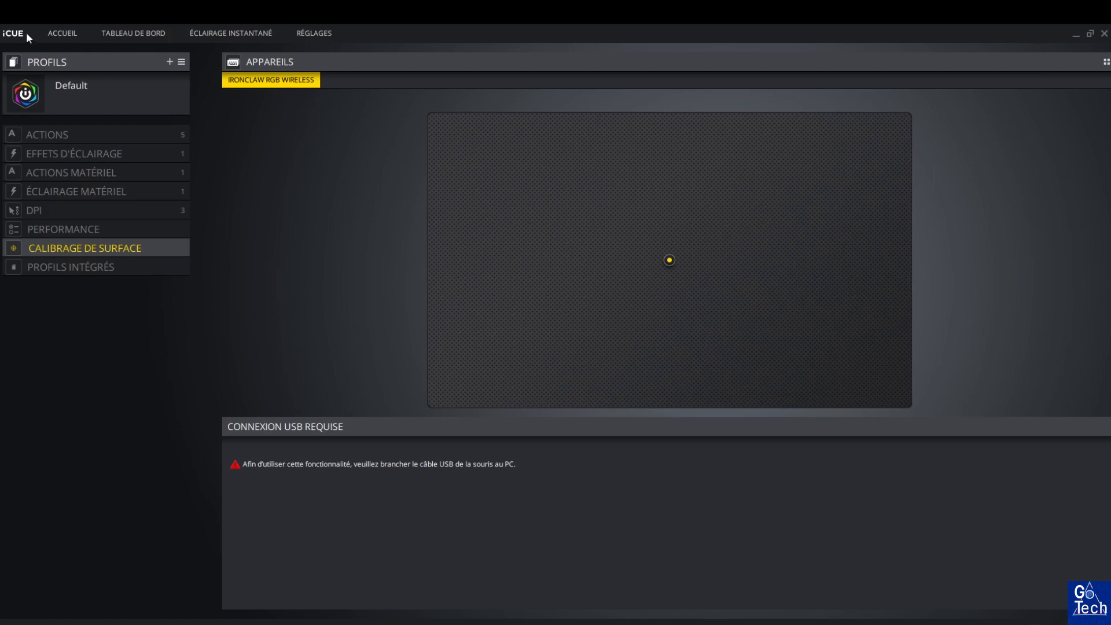
{"action": "left_click", "coordinate": [62, 33]}
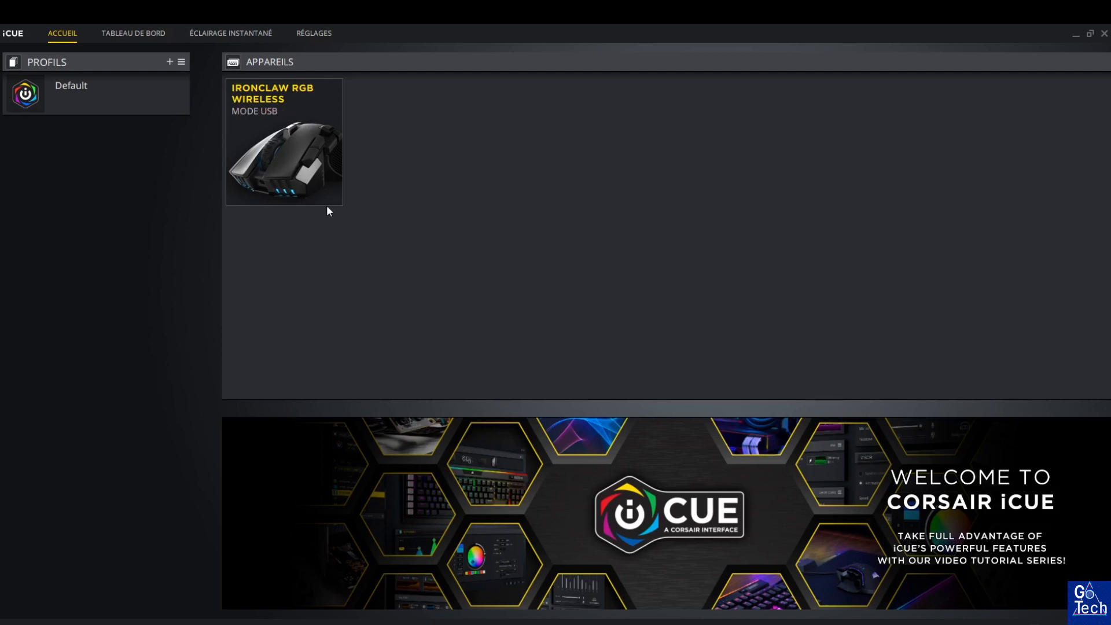
{"action": "left_click", "coordinate": [327, 204]}
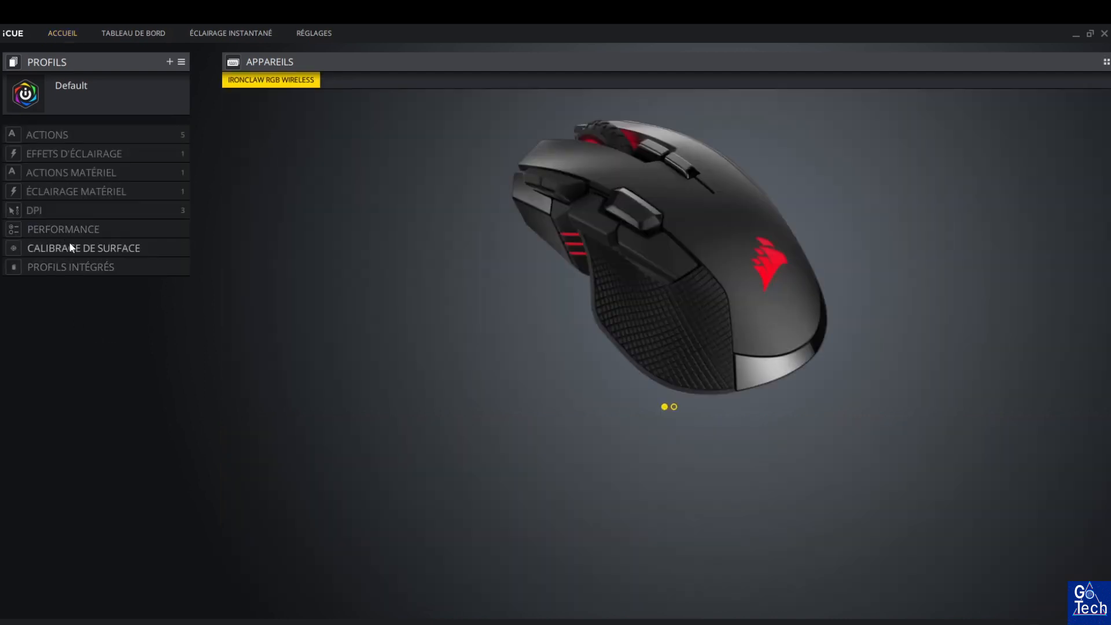
{"action": "left_click", "coordinate": [71, 248]}
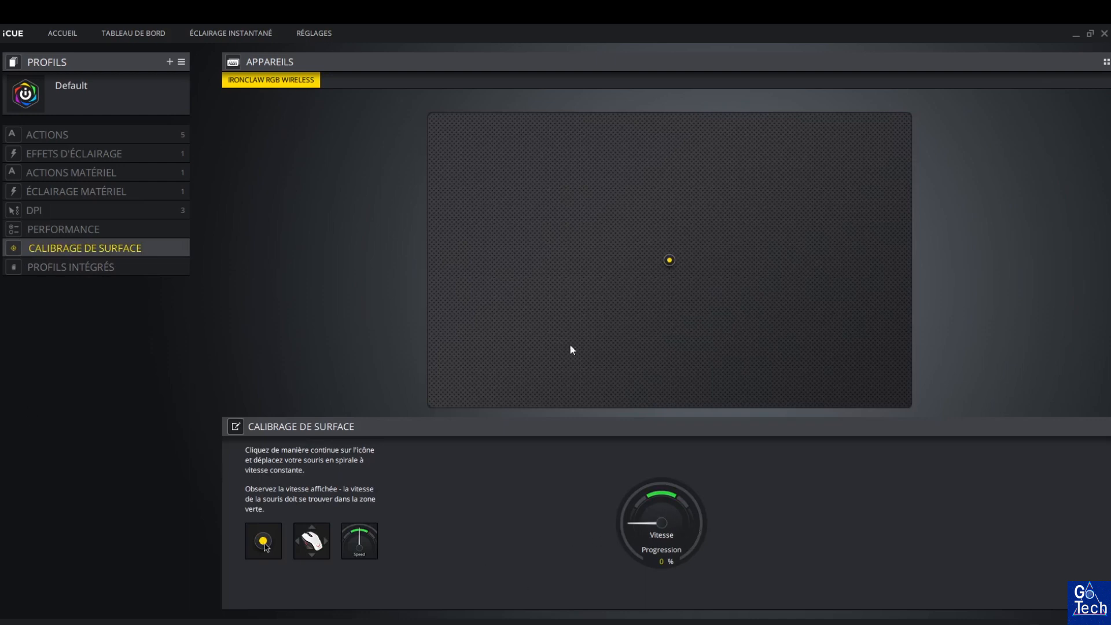
{"action": "mouse_move", "coordinate": [669, 260]}
{"action": "left_mouse_down"}
{"action": "mouse_move", "coordinate": [657, 267]}
{"action": "mouse_move", "coordinate": [705, 280]}
{"action": "mouse_move", "coordinate": [643, 278]}
{"action": "mouse_move", "coordinate": [709, 287]}
{"action": "mouse_move", "coordinate": [613, 282]}
{"action": "mouse_move", "coordinate": [760, 268]}
{"action": "mouse_move", "coordinate": [634, 306]}
{"action": "mouse_move", "coordinate": [601, 272]}
{"action": "mouse_move", "coordinate": [613, 315]}
{"action": "mouse_move", "coordinate": [684, 310]}
{"action": "mouse_move", "coordinate": [613, 307]}
{"action": "mouse_move", "coordinate": [683, 330]}
{"action": "left_mouse_up"}
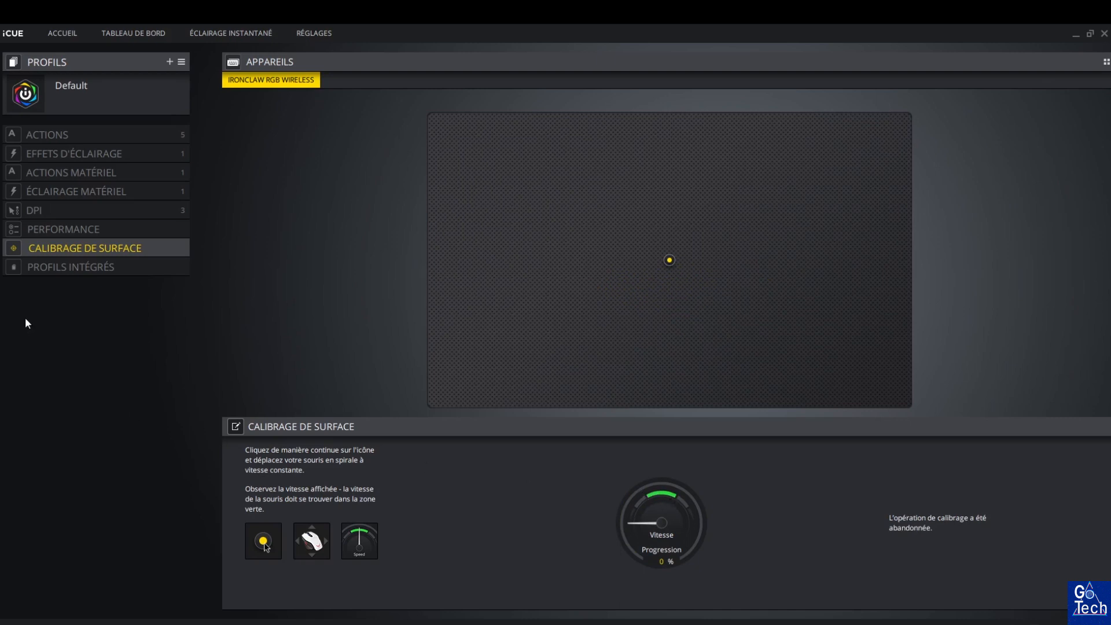
Step: Open the mouse's onboard profiles and view the erase and overwrite options of slots #1, #2 and #3
{"action": "left_click", "coordinate": [52, 268]}
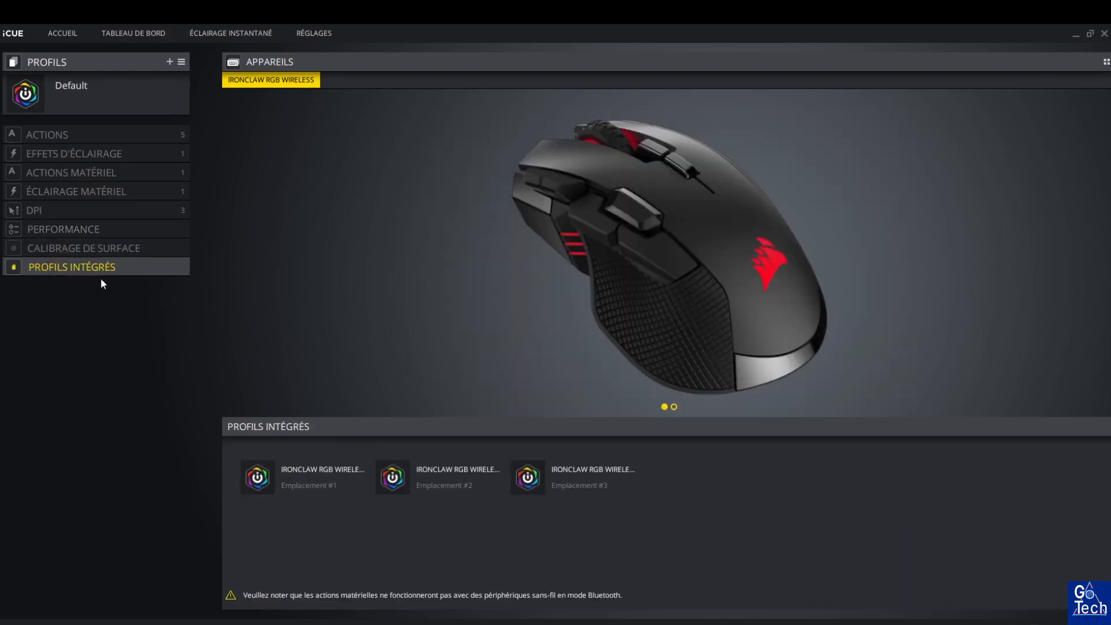
{"action": "left_click", "coordinate": [263, 471]}
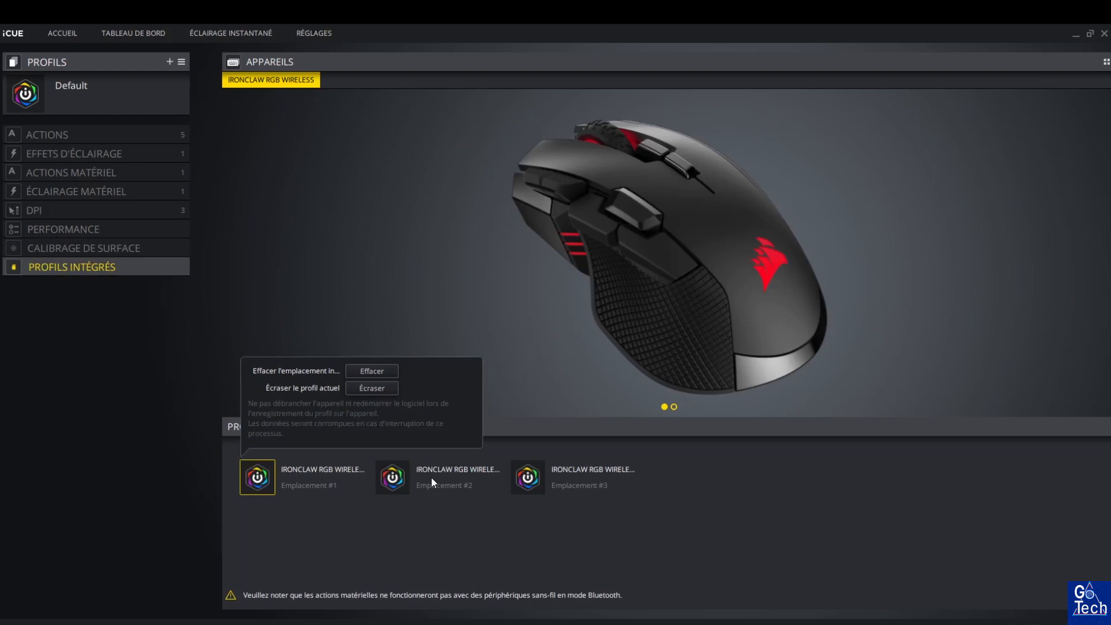
{"action": "left_click", "coordinate": [432, 477]}
{"action": "left_click", "coordinate": [520, 462]}
{"action": "left_click", "coordinate": [386, 481]}
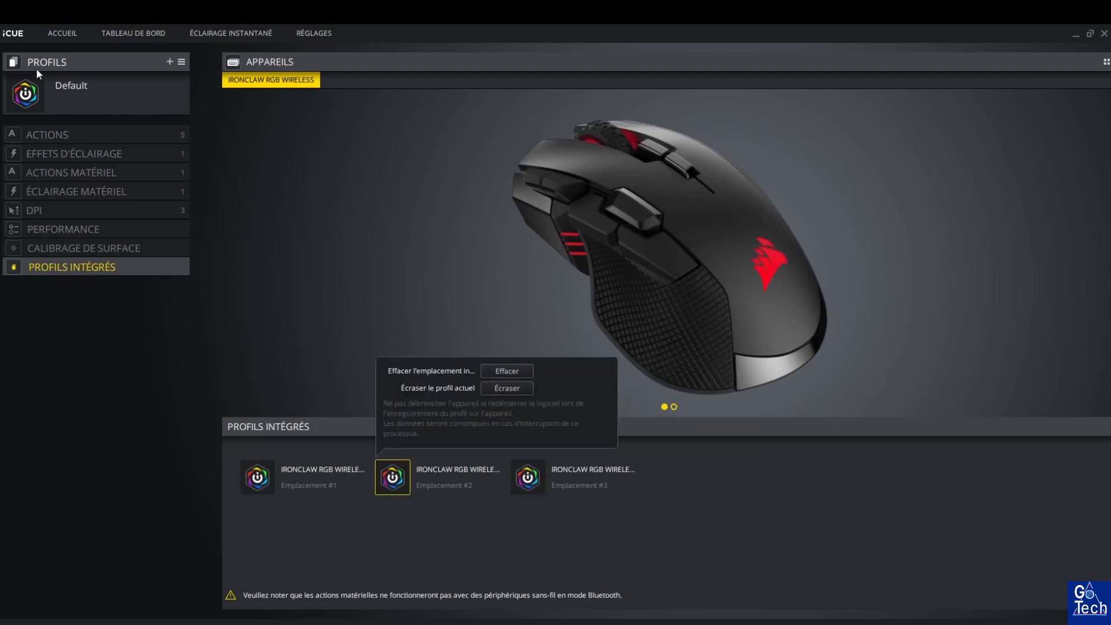
Step: Open the profile list and look through the Default profile and the IRONCLAW RGB WIRELESS HW 1, HW 2 and HW 3 profiles
{"action": "left_click", "coordinate": [107, 92]}
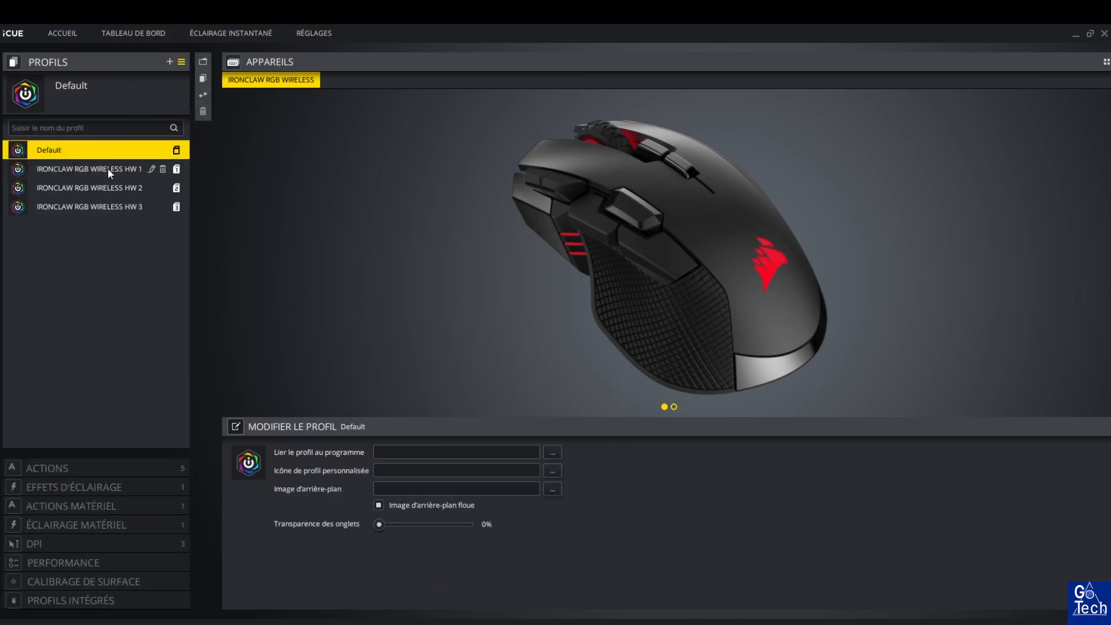
{"action": "left_click", "coordinate": [108, 168]}
{"action": "left_click", "coordinate": [106, 184]}
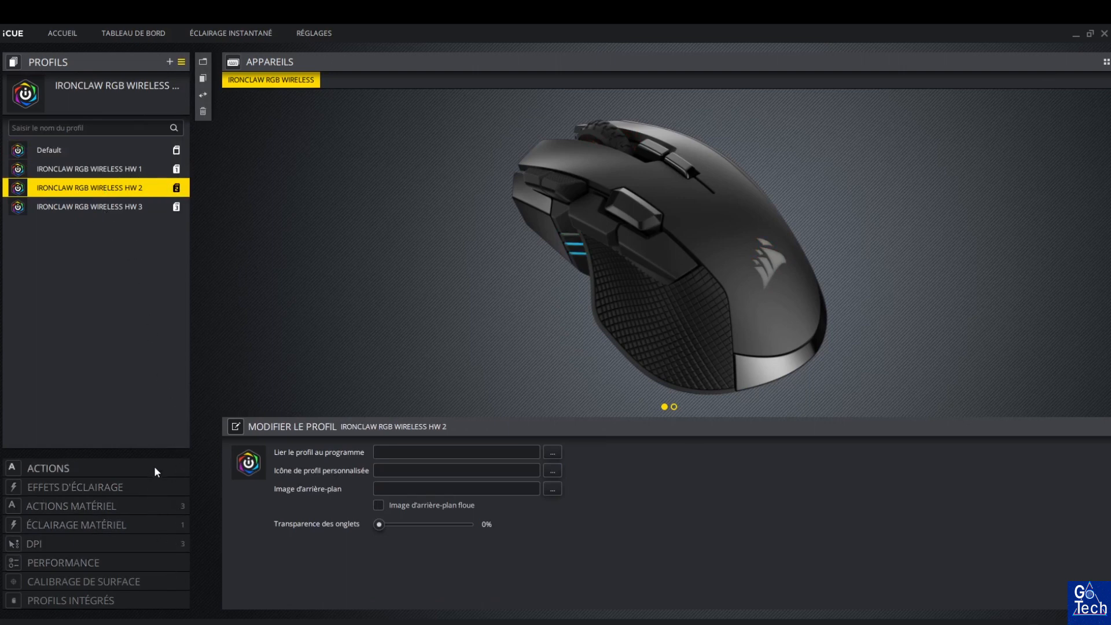
{"action": "left_click", "coordinate": [132, 207]}
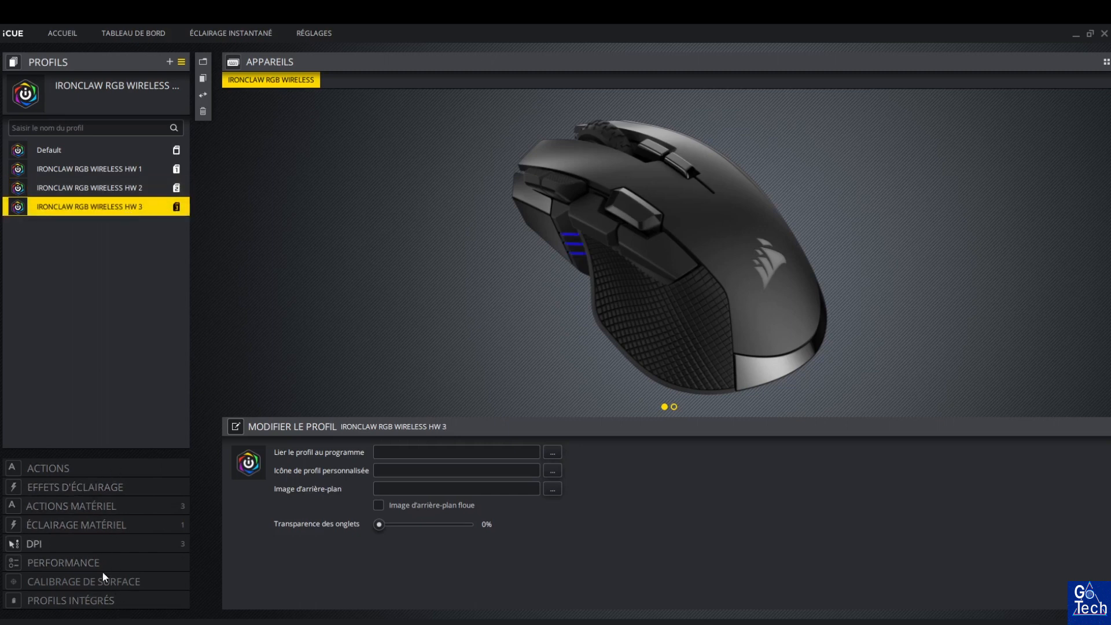
{"action": "left_click", "coordinate": [95, 150]}
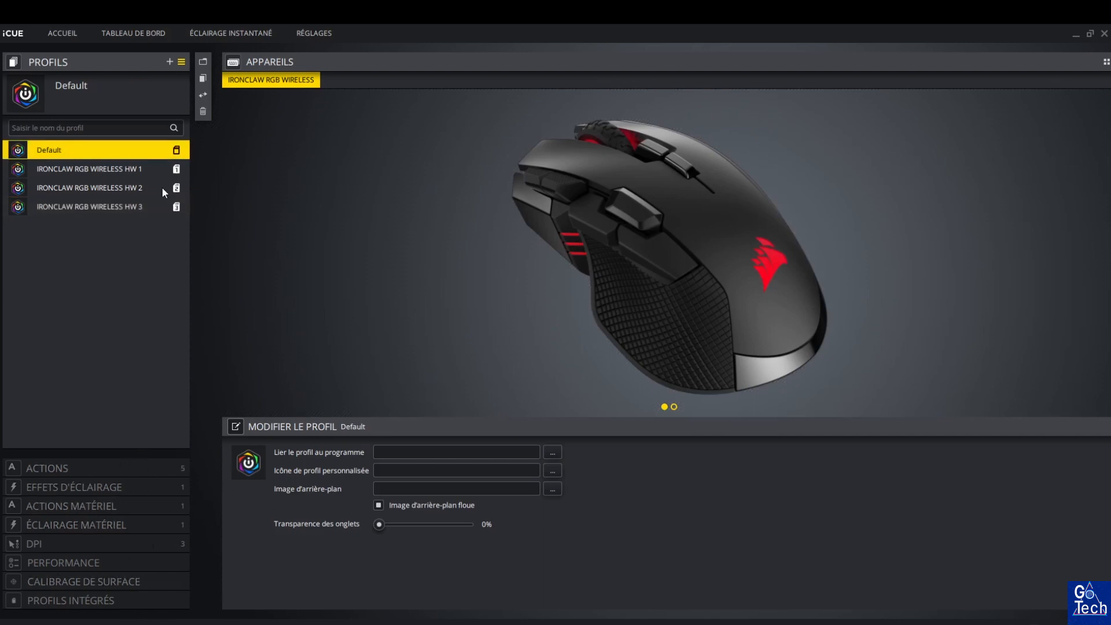
{"action": "left_click", "coordinate": [118, 166]}
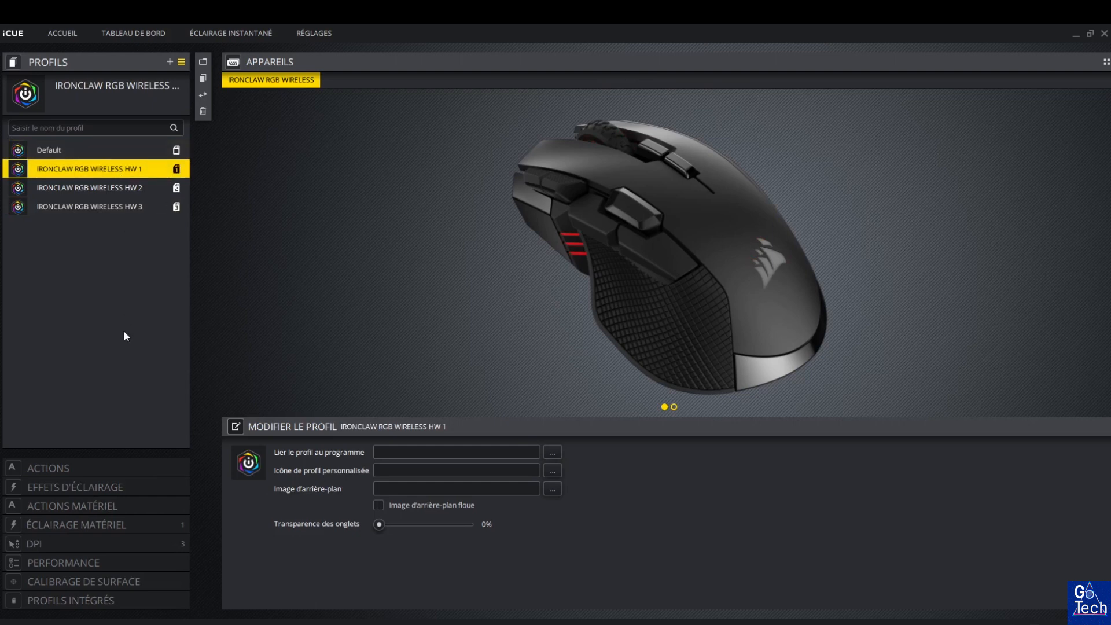
Step: Add a rainbow (Arc-en-ciel) lighting effect to the HW 1 profile's front, scroll wheel and logo zones, and return to the profile list
{"action": "left_click", "coordinate": [142, 481]}
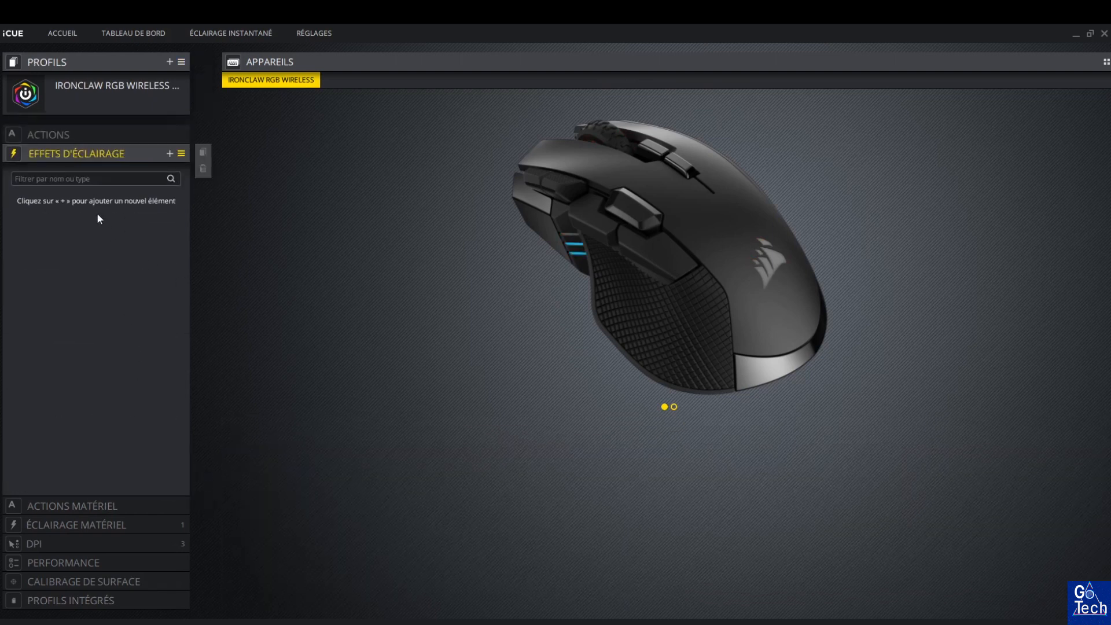
{"action": "left_click", "coordinate": [169, 155]}
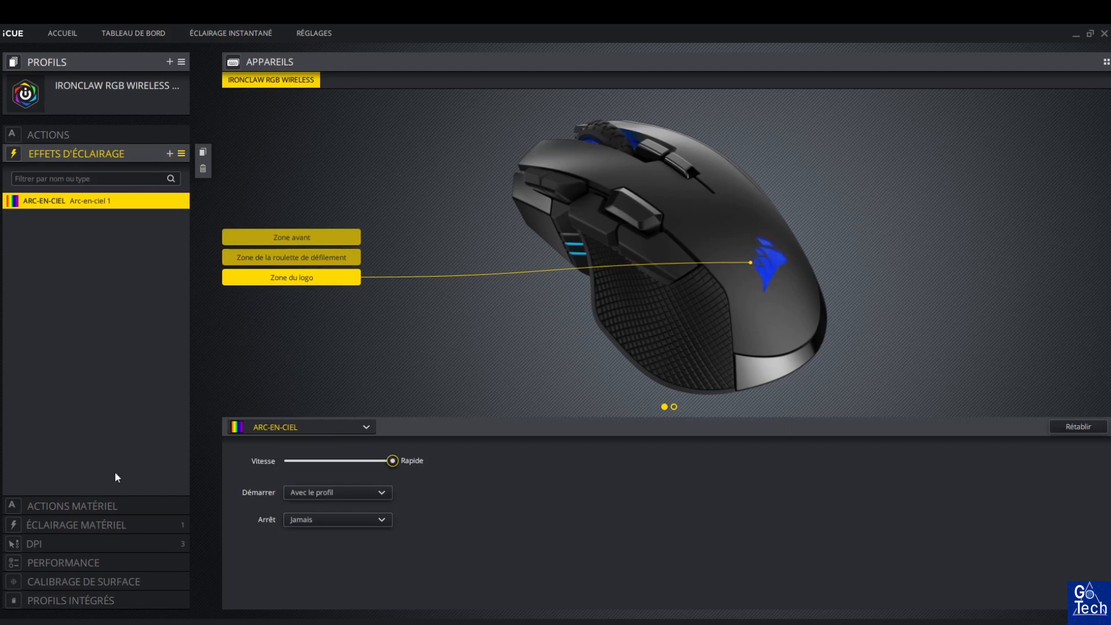
{"action": "left_click", "coordinate": [35, 99]}
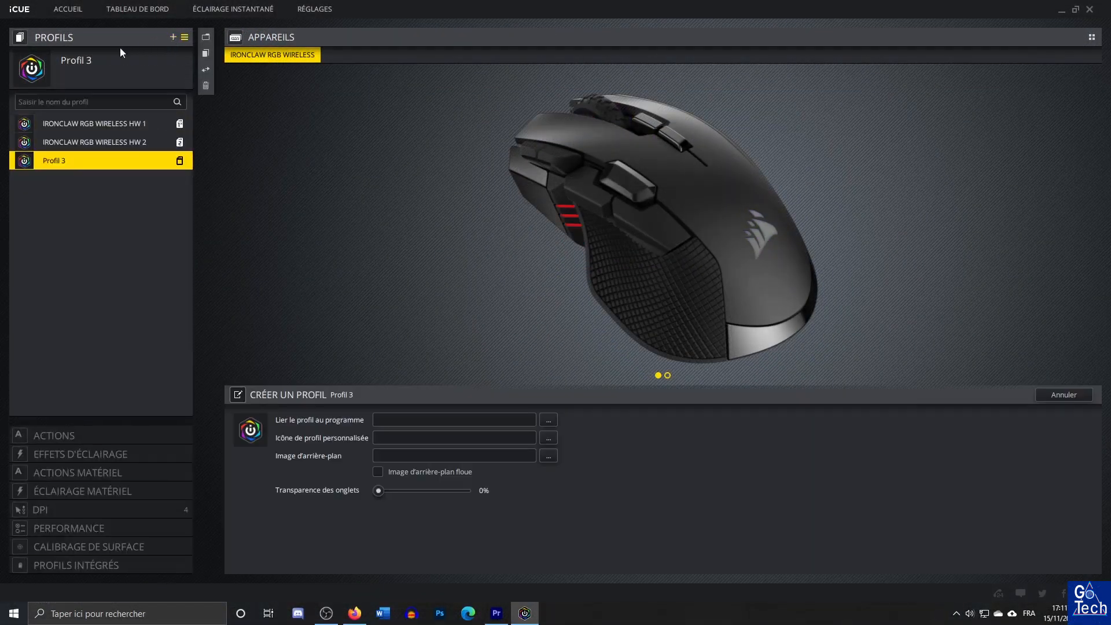
Step: Rename the new profile Profil 3 as Profil maman
{"action": "left_click", "coordinate": [156, 160]}
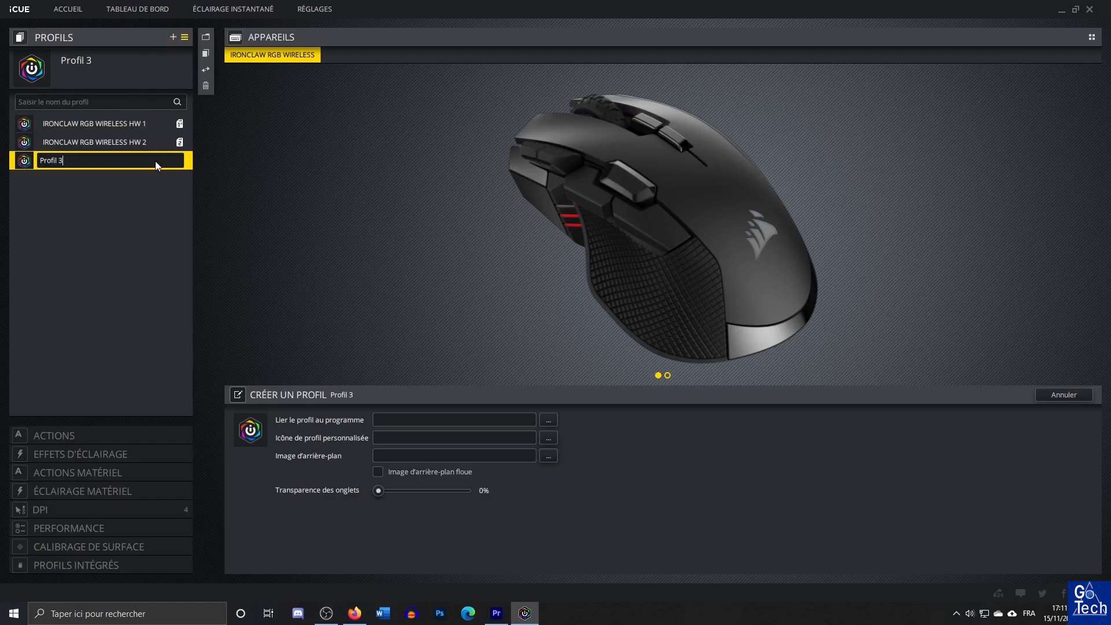
{"action": "key", "text": "BackSpace"}
{"action": "key", "text": "BackSpace"}
{"action": "type", "text": "maman"}
{"action": "key", "text": "Return"}
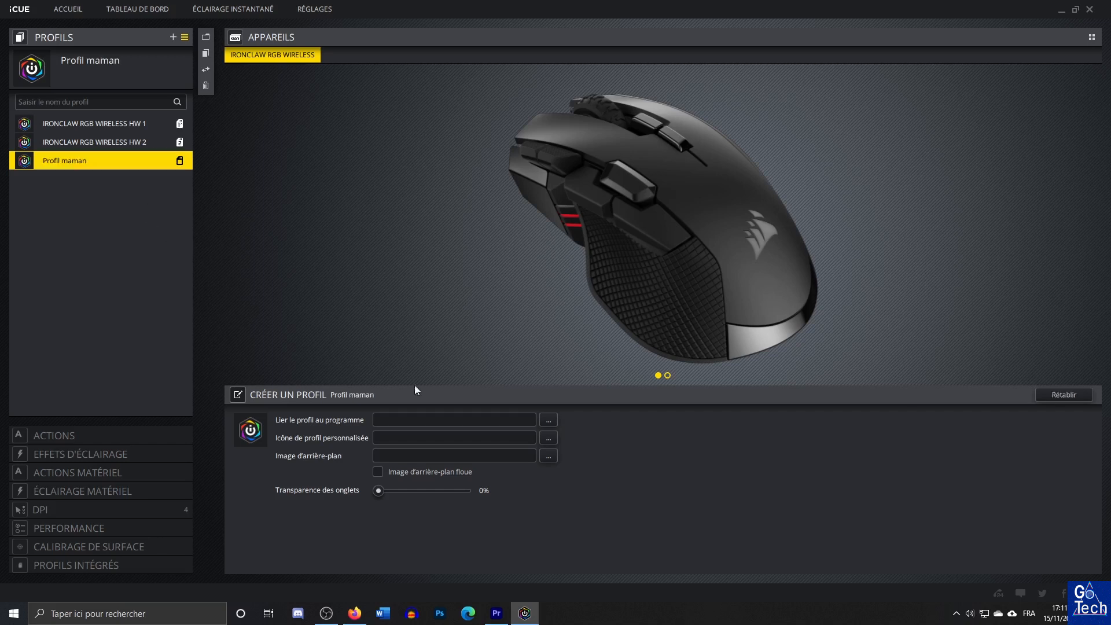
Step: View the image chooser for Profil maman's custom icon, dismiss it without choosing a file and leave the profile list
{"action": "left_click", "coordinate": [550, 440]}
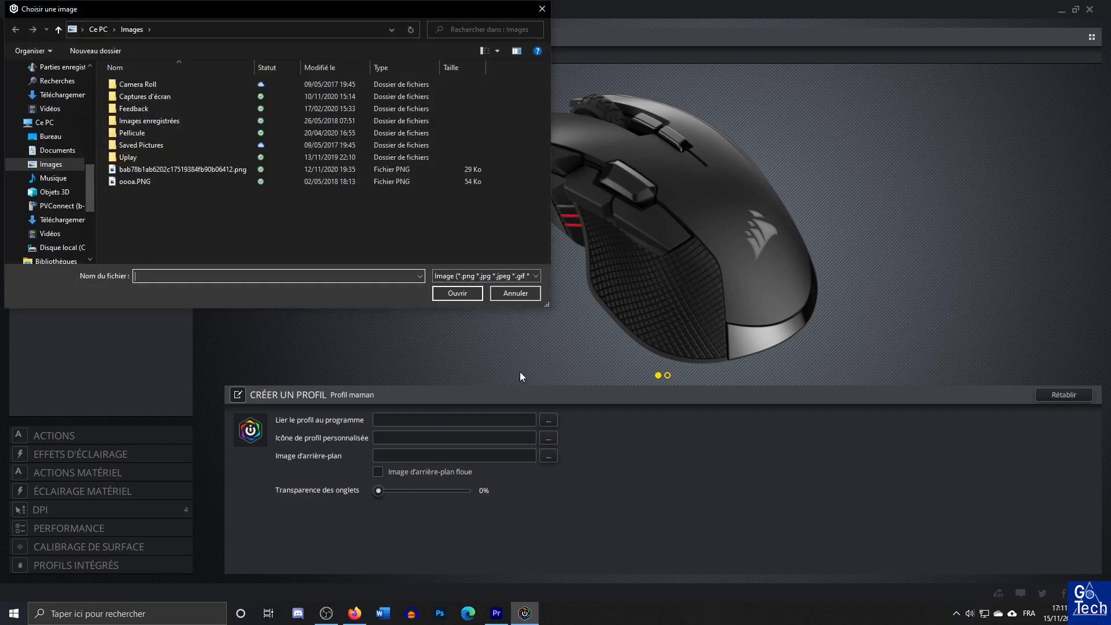
{"action": "left_click", "coordinate": [511, 296]}
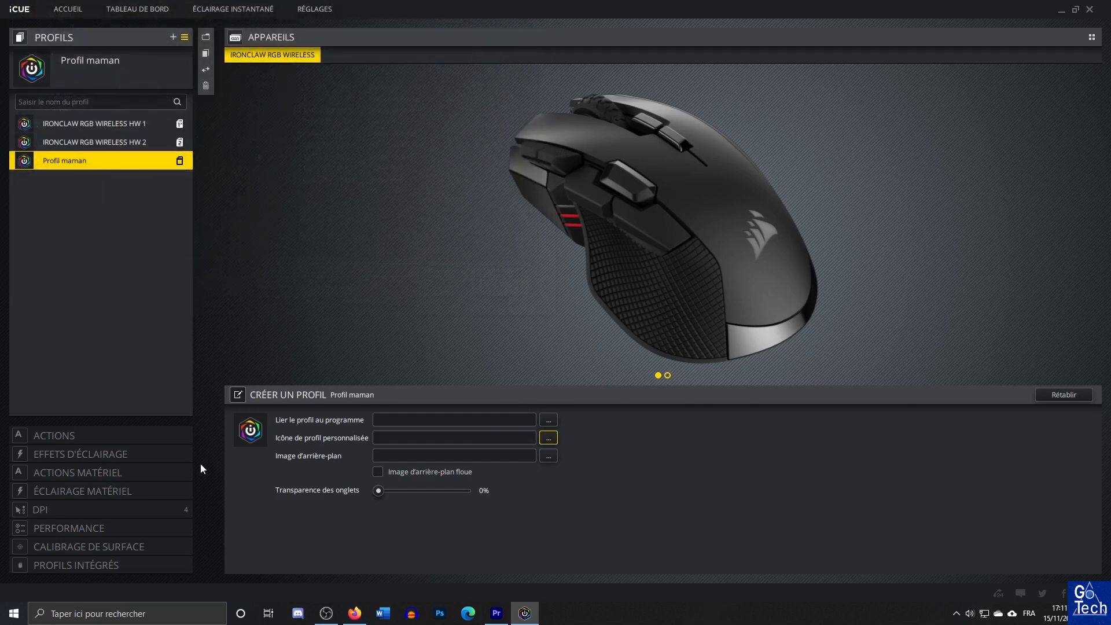
{"action": "left_click", "coordinate": [159, 509]}
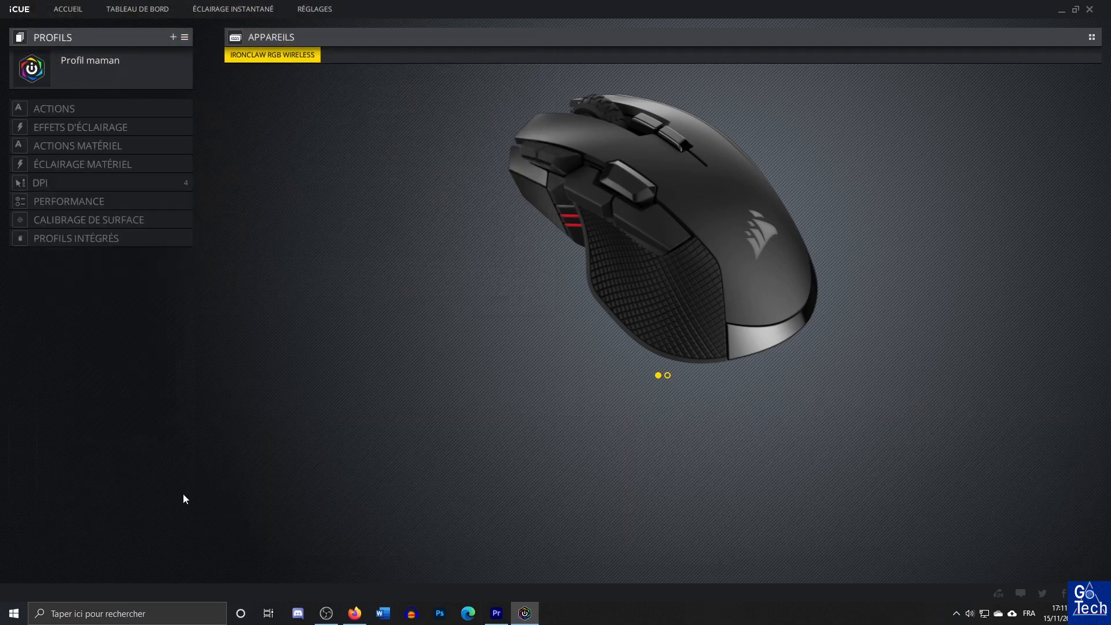
{"action": "left_click", "coordinate": [88, 176]}
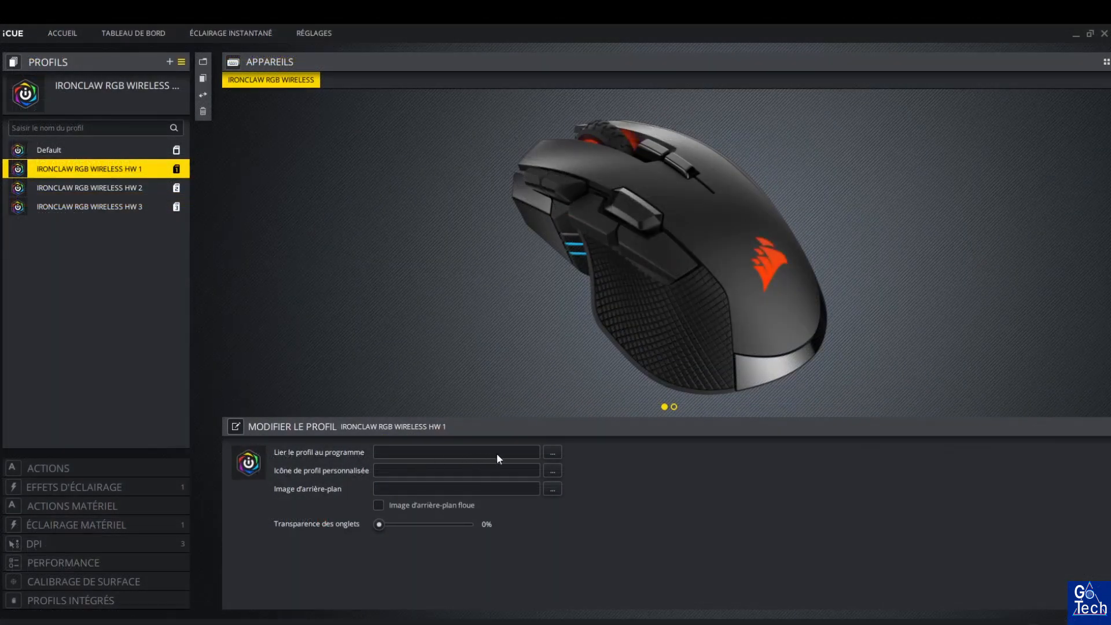
Step: View the program-link and custom-icon file choosers of the IRONCLAW RGB WIRELESS HW 1 profile, dismissing each without choosing a file
{"action": "left_click", "coordinate": [557, 452]}
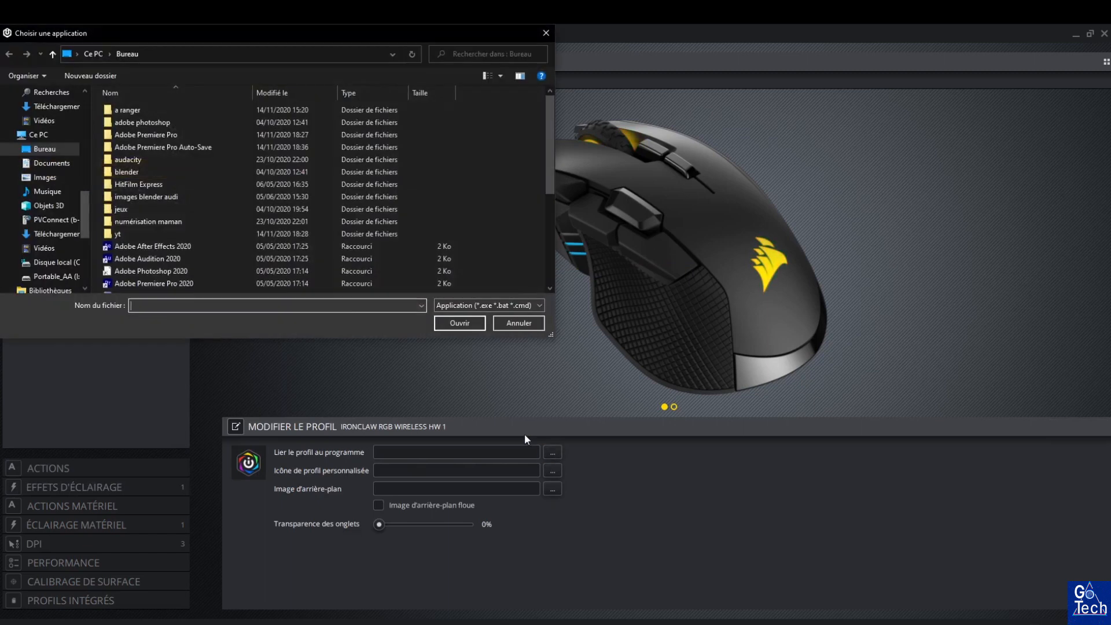
{"action": "left_click", "coordinate": [520, 324]}
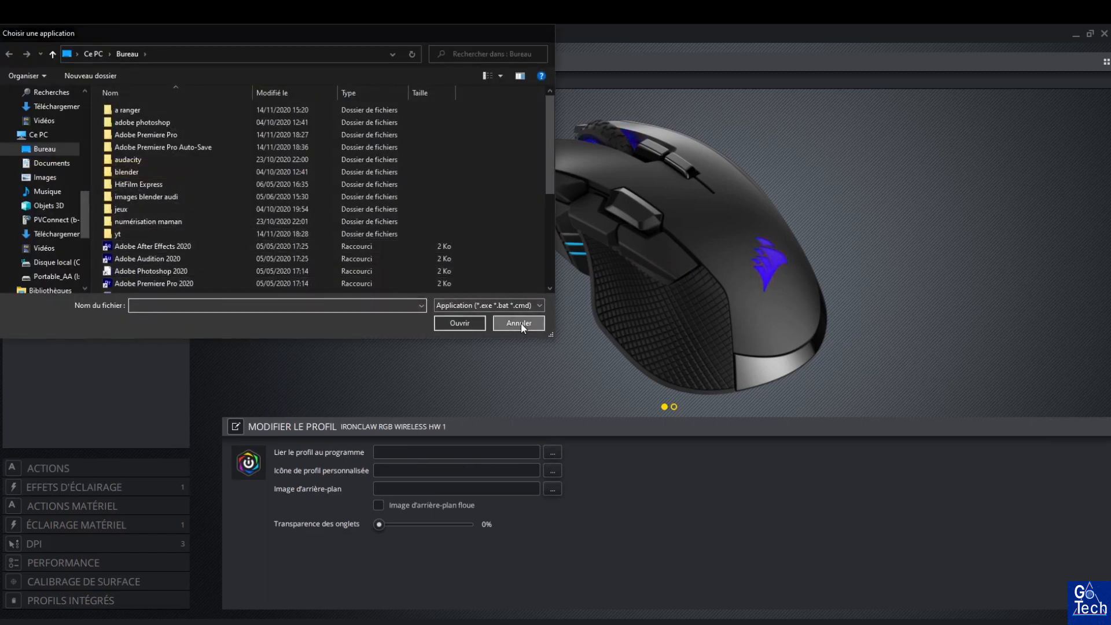
{"action": "left_click", "coordinate": [551, 471]}
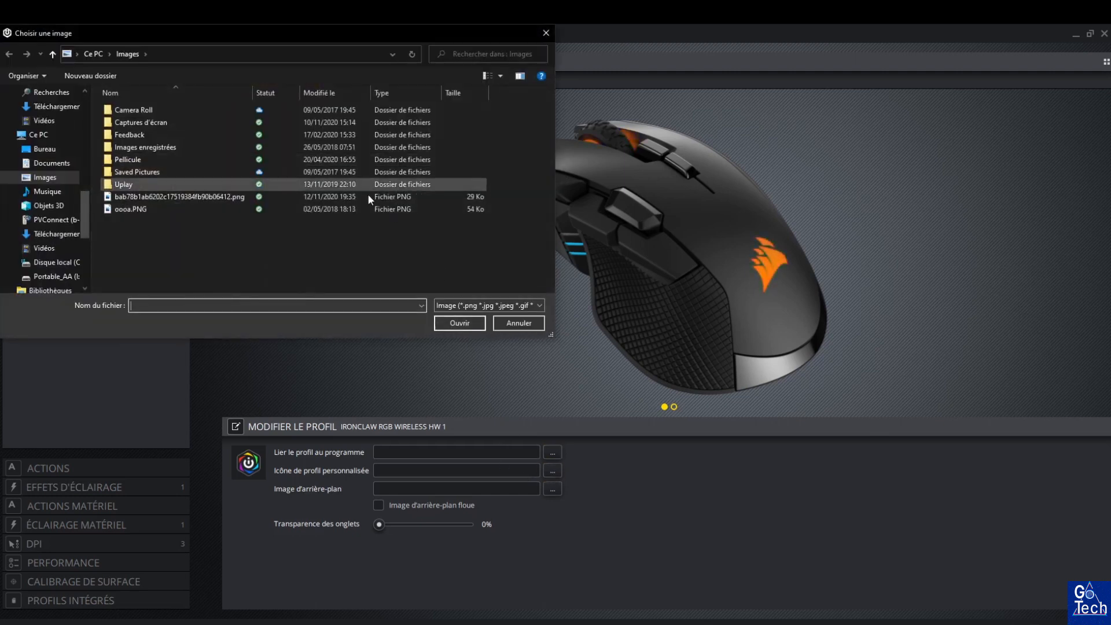
{"action": "left_click", "coordinate": [546, 33]}
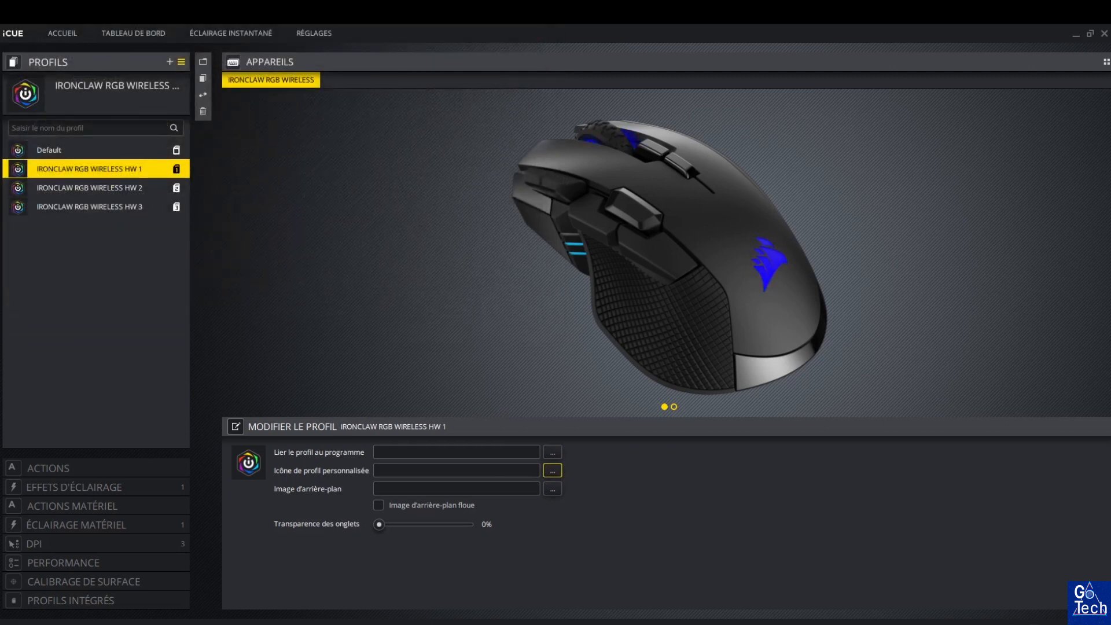